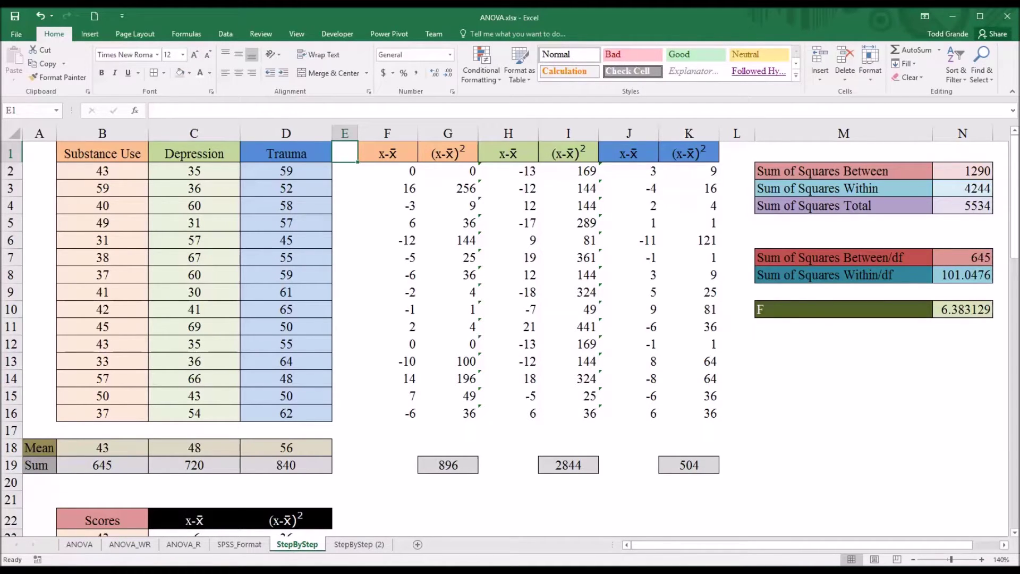
Examine the Substance Use, Depression and Trauma headings and their scores in rows 2 to 16 of the completed sheet
{"action": "left_click", "coordinate": [126, 156]}
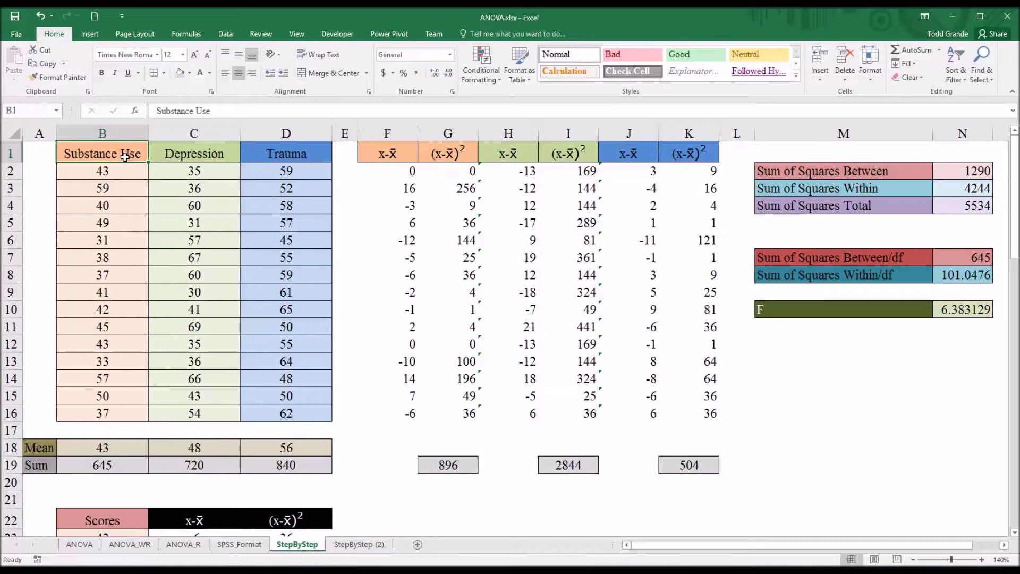
{"action": "left_click", "coordinate": [174, 159]}
{"action": "left_click", "coordinate": [255, 154]}
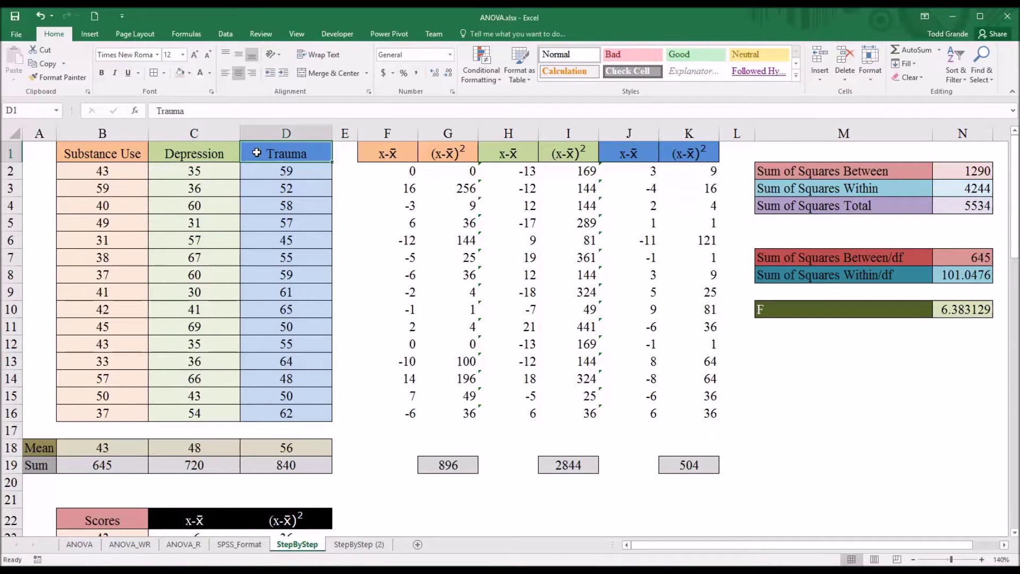
{"action": "left_click", "coordinate": [340, 157]}
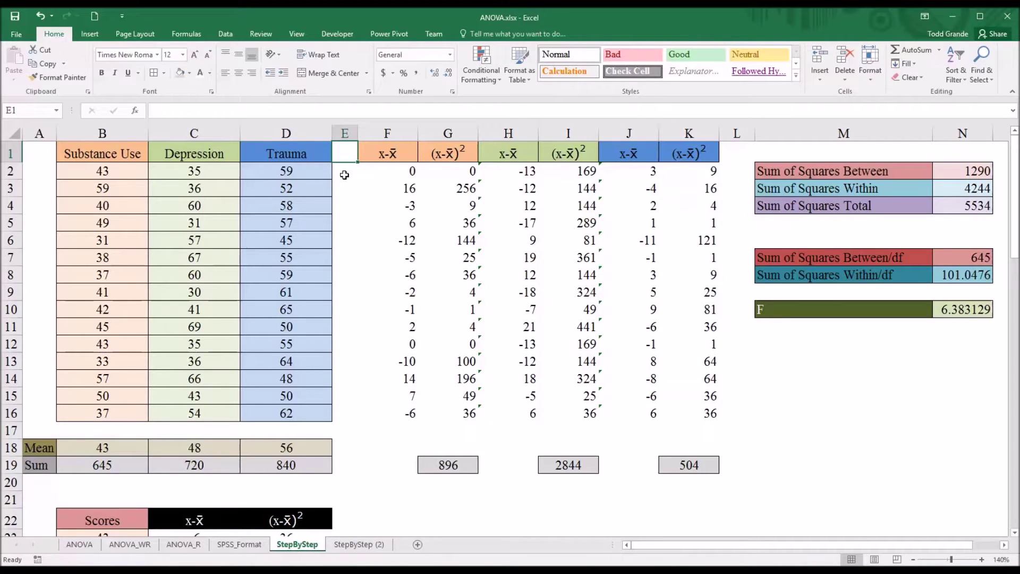
{"action": "left_click", "coordinate": [126, 155]}
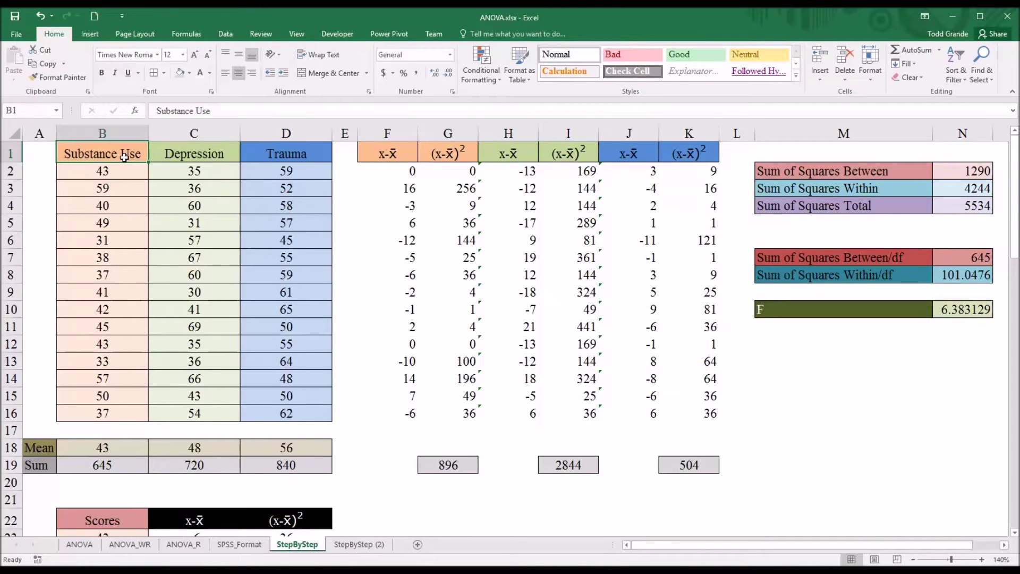
{"action": "left_click", "coordinate": [178, 153]}
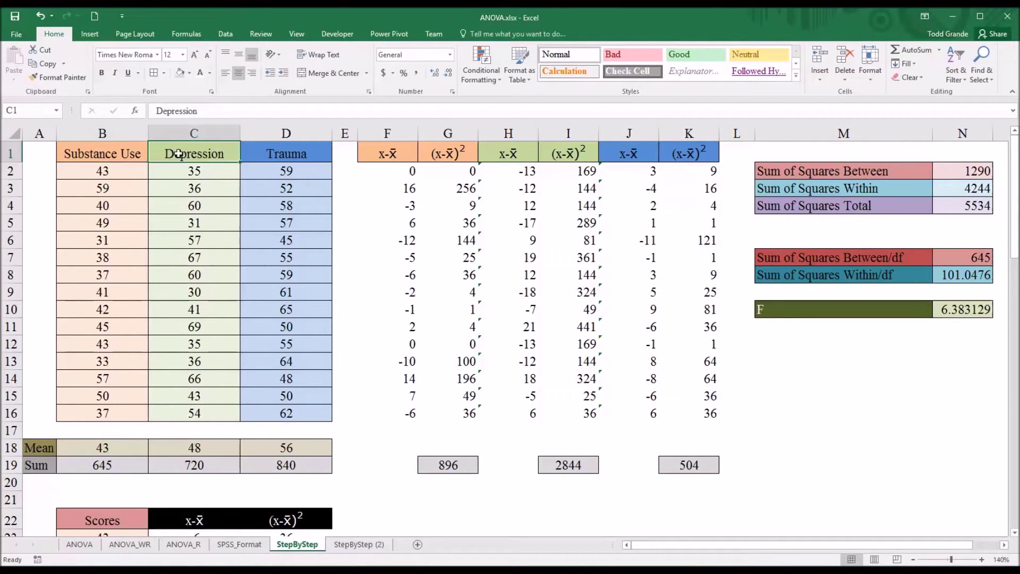
{"action": "left_click", "coordinate": [258, 153]}
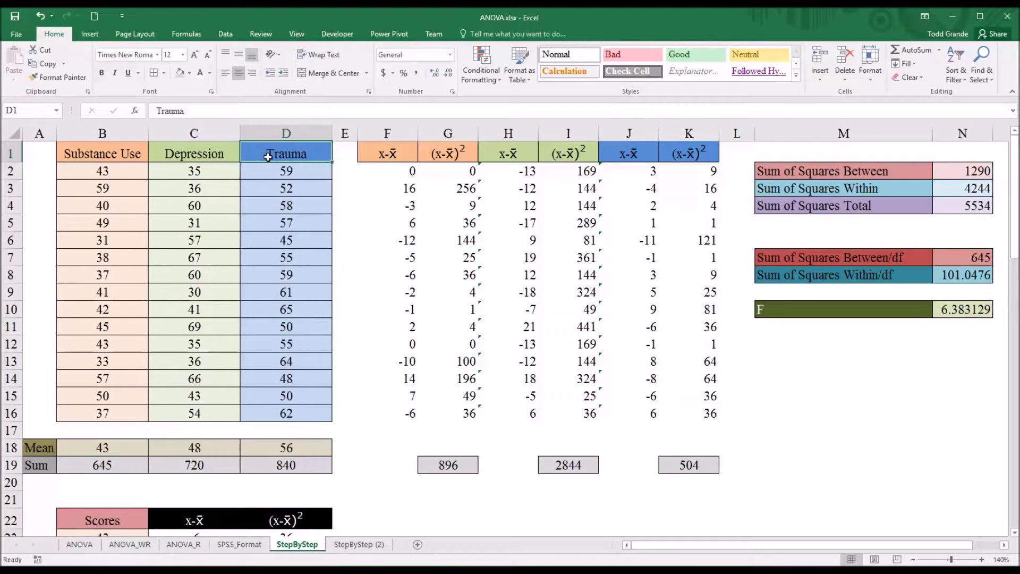
{"action": "left_click", "coordinate": [122, 176]}
{"action": "left_click_drag", "start_coordinate": [124, 175], "coordinate": [103, 405]}
{"action": "left_click_drag", "start_coordinate": [194, 174], "coordinate": [196, 414]}
{"action": "left_click_drag", "start_coordinate": [271, 175], "coordinate": [273, 410]}
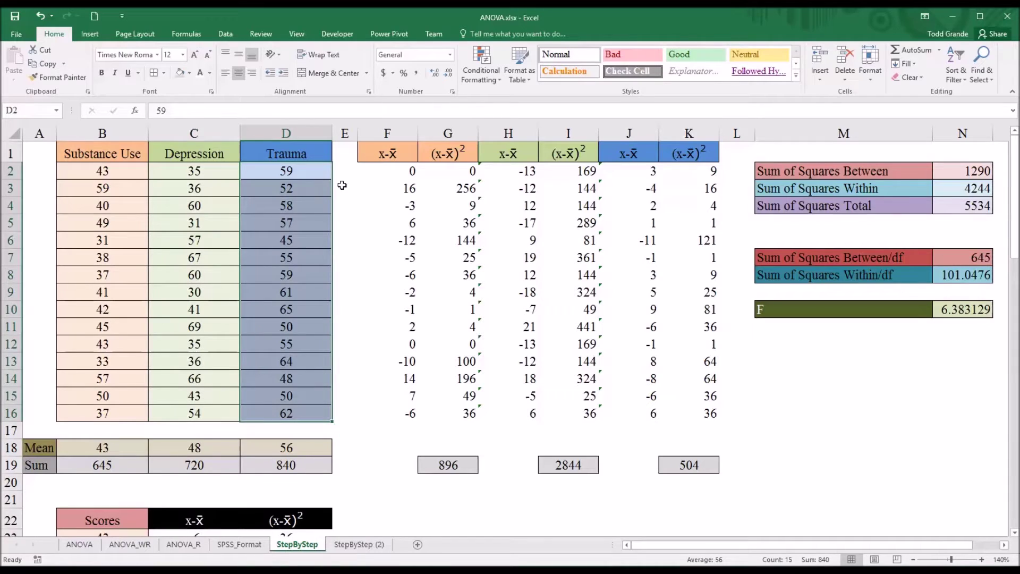
{"action": "left_click", "coordinate": [345, 164]}
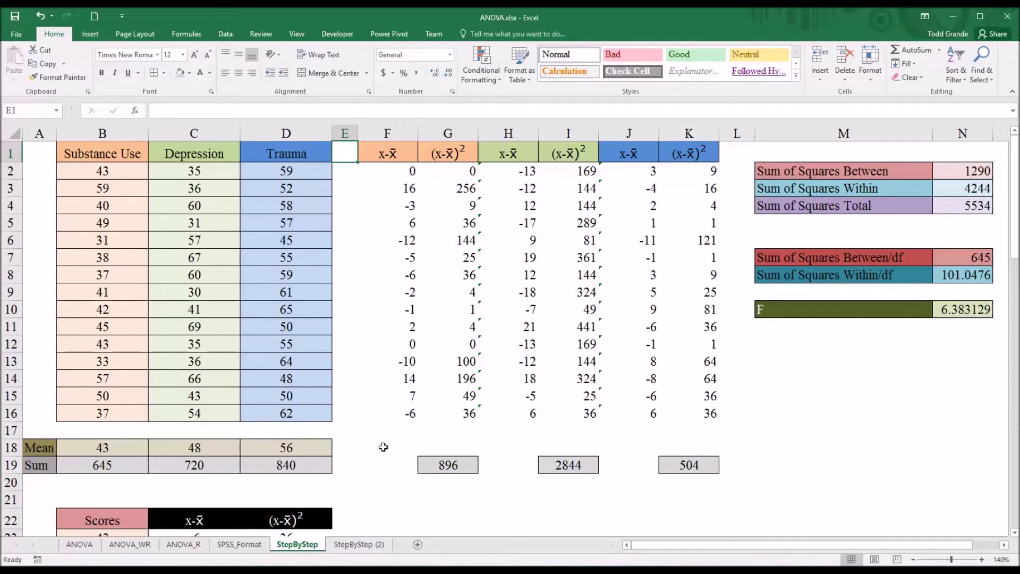
Switch to the StepByStep (2) sheet and review the scores in B2:D16 and the three group headings
{"action": "left_click", "coordinate": [358, 545]}
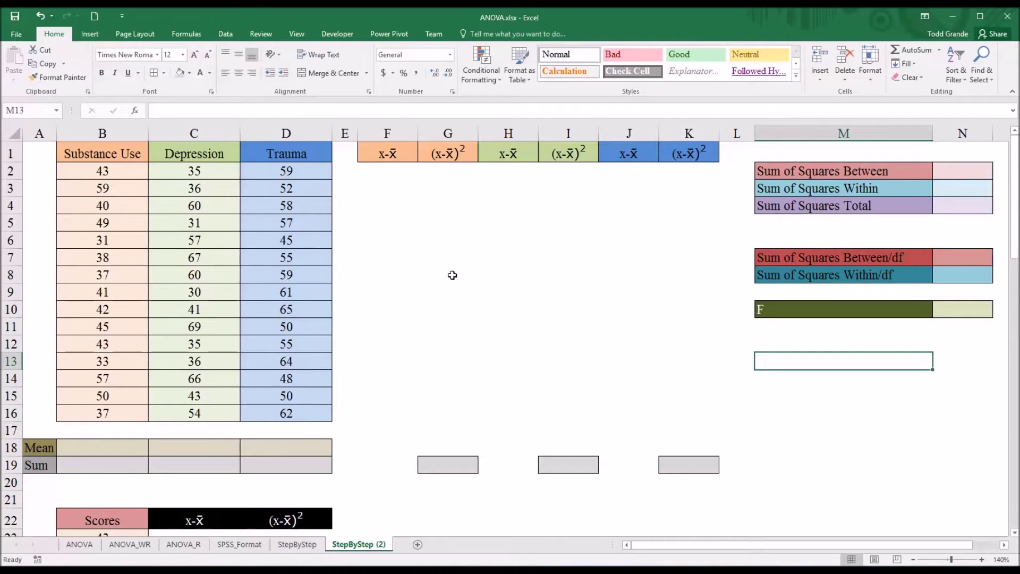
{"action": "left_click_drag", "start_coordinate": [128, 173], "coordinate": [282, 409]}
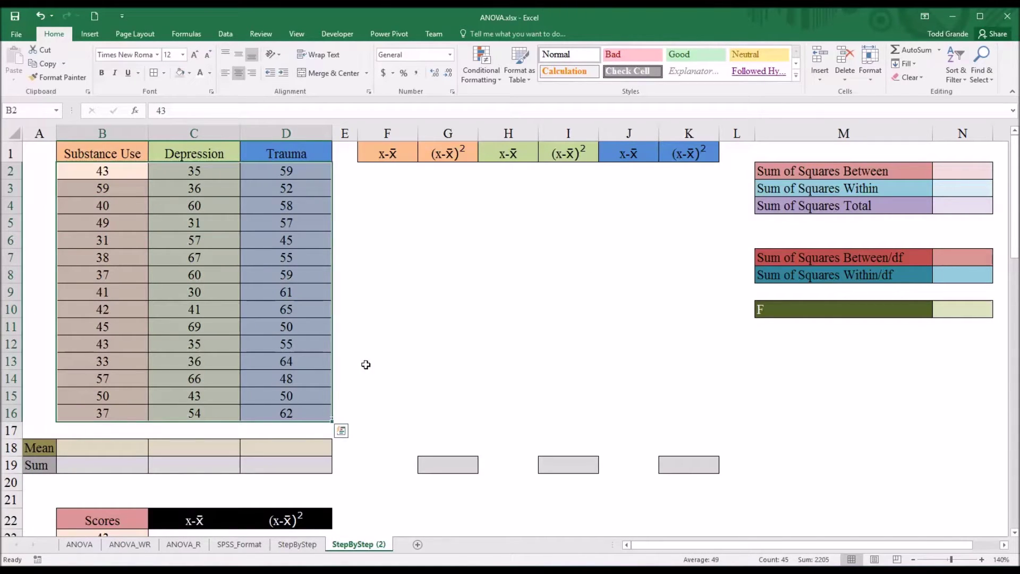
{"action": "left_click", "coordinate": [341, 157]}
{"action": "left_click_drag", "start_coordinate": [1015, 223], "coordinate": [998, 183]}
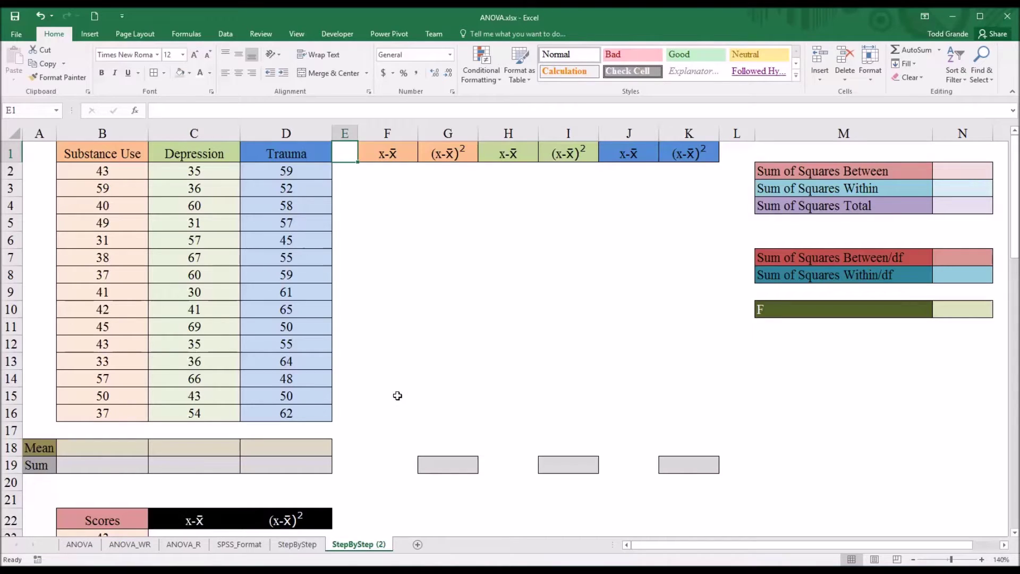
{"action": "left_click", "coordinate": [121, 155]}
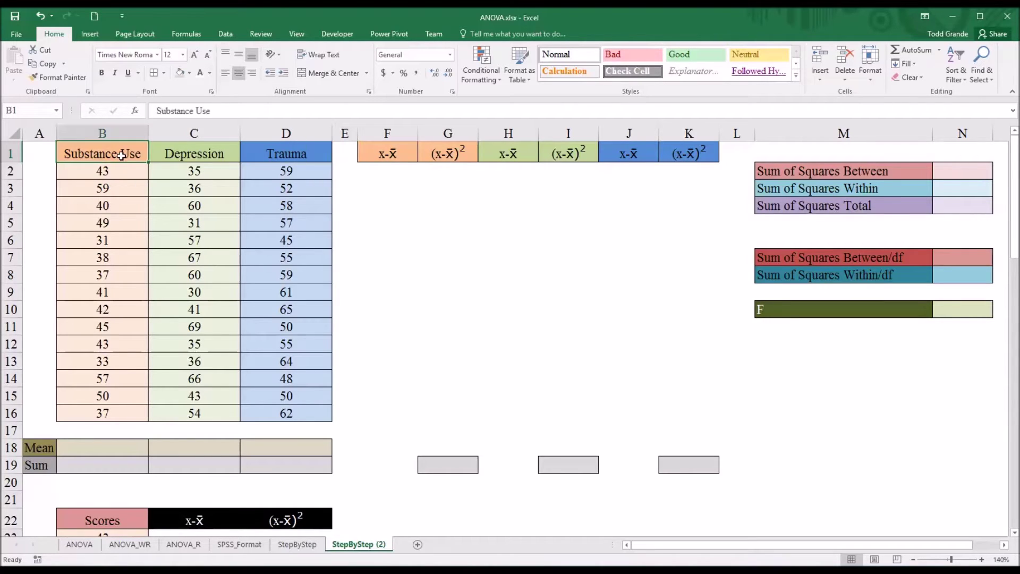
{"action": "left_click", "coordinate": [186, 157]}
{"action": "left_click", "coordinate": [268, 158]}
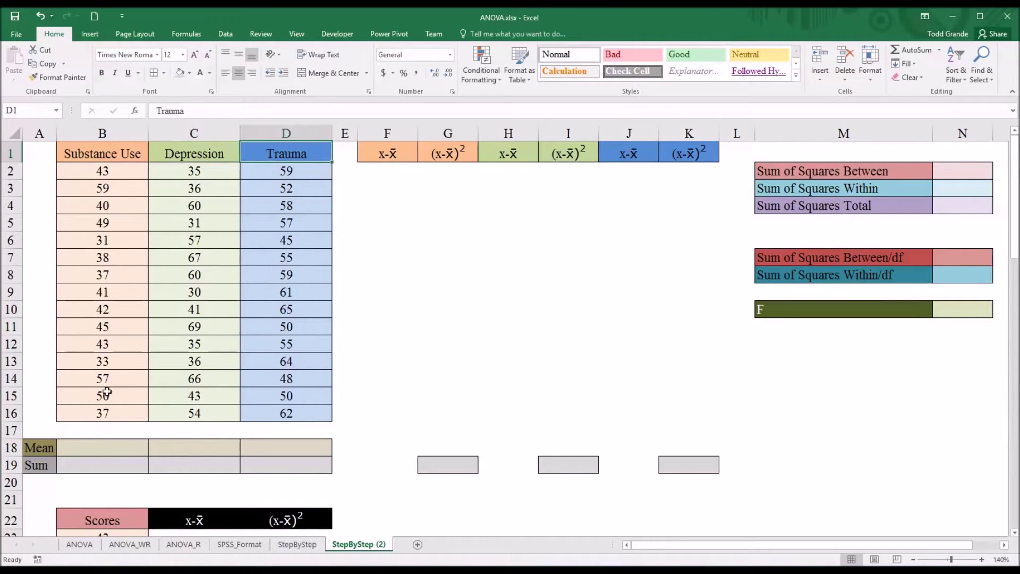
Calculate the Substance Use mean in B18 with the AVERAGE function over B2:B16
{"action": "left_click", "coordinate": [98, 452]}
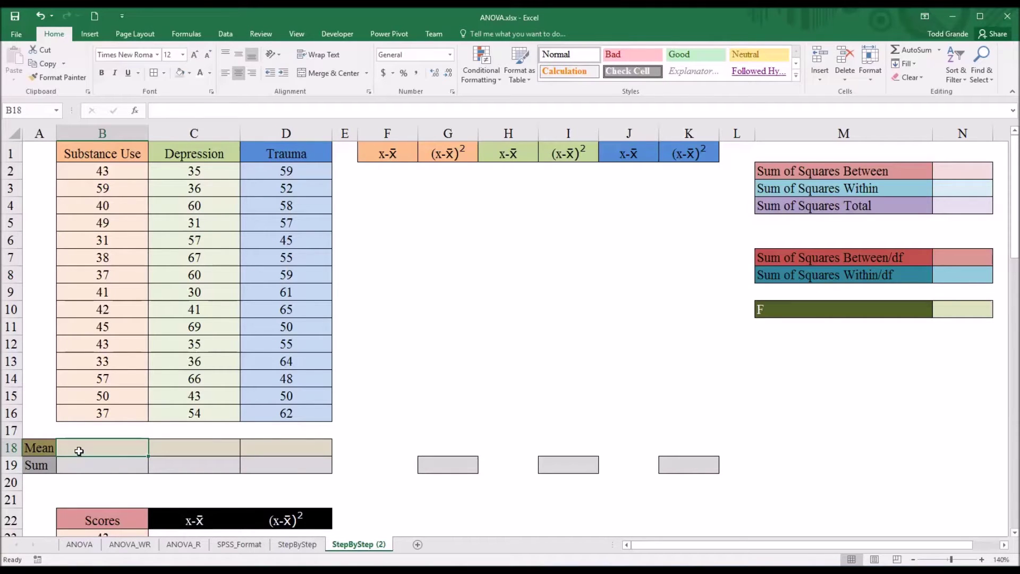
{"action": "type", "text": "=av"}
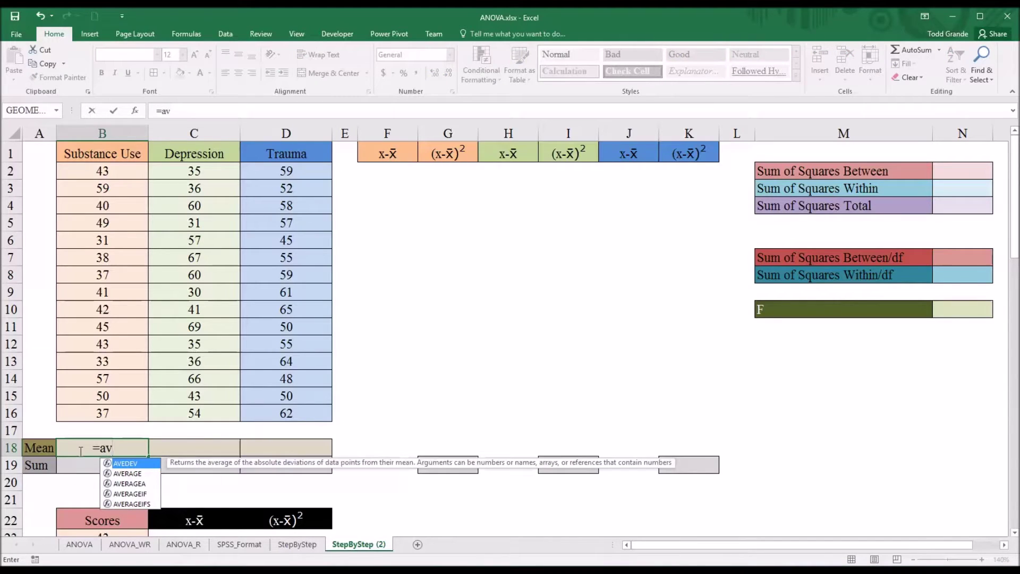
{"action": "key", "text": "Down"}
{"action": "key", "text": "Tab"}
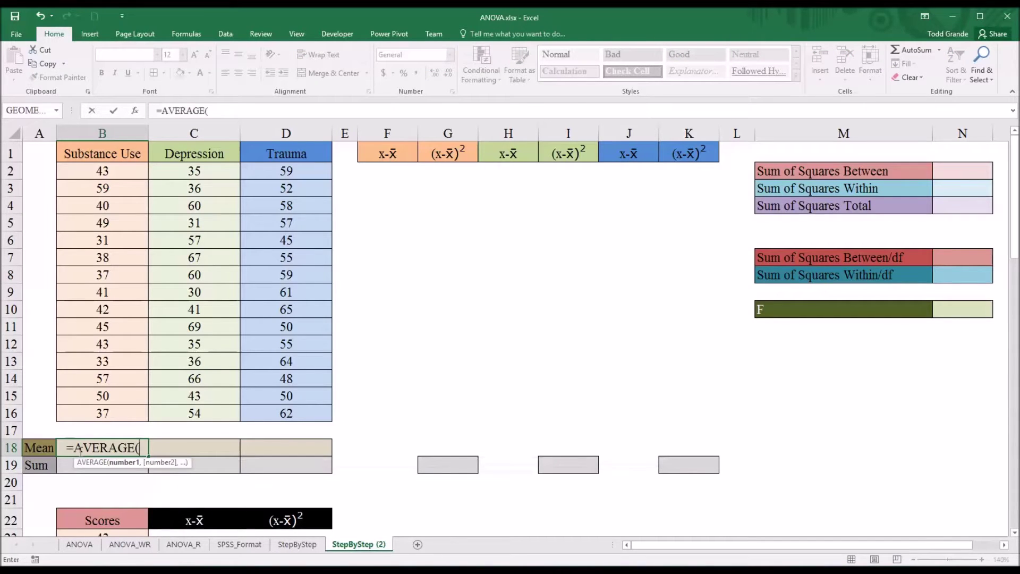
{"action": "left_click_drag", "start_coordinate": [86, 171], "coordinate": [66, 409]}
{"action": "key", "text": "Return"}
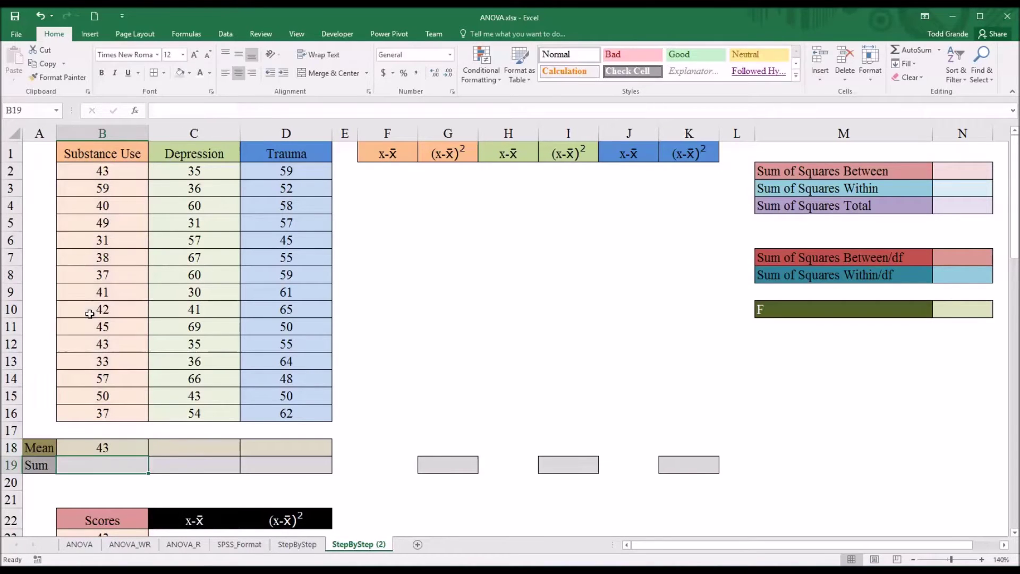
Fill the mean formula from B18 across to D18 for Depression and Trauma, and check each group's mean
{"action": "left_click", "coordinate": [114, 447]}
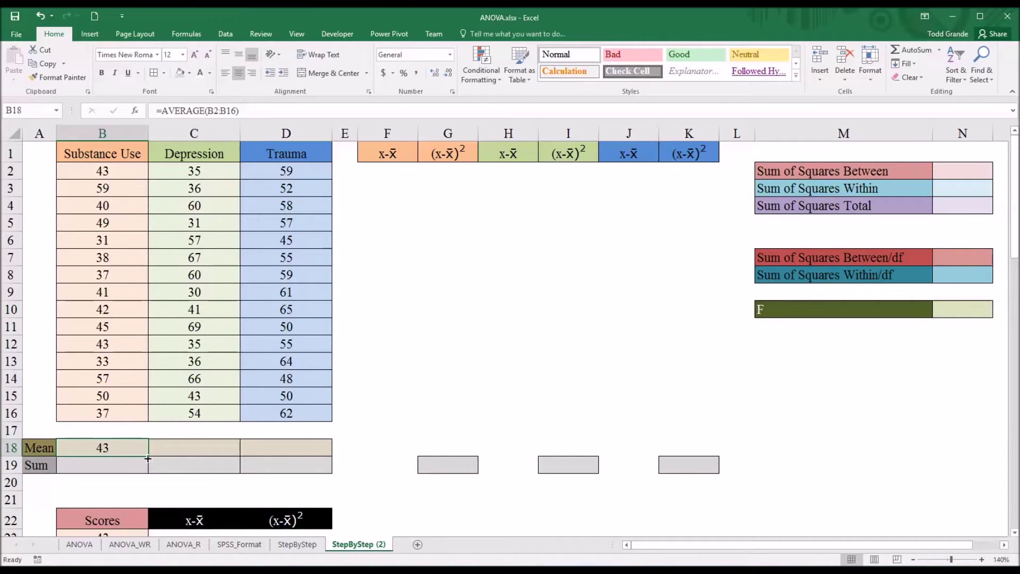
{"action": "left_click_drag", "start_coordinate": [148, 455], "coordinate": [291, 453]}
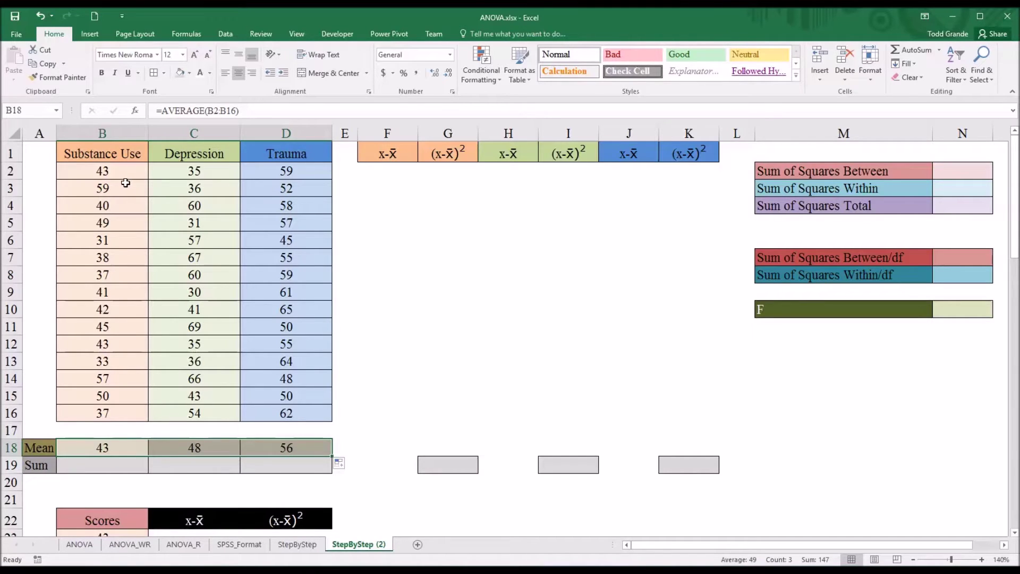
{"action": "left_click", "coordinate": [113, 449]}
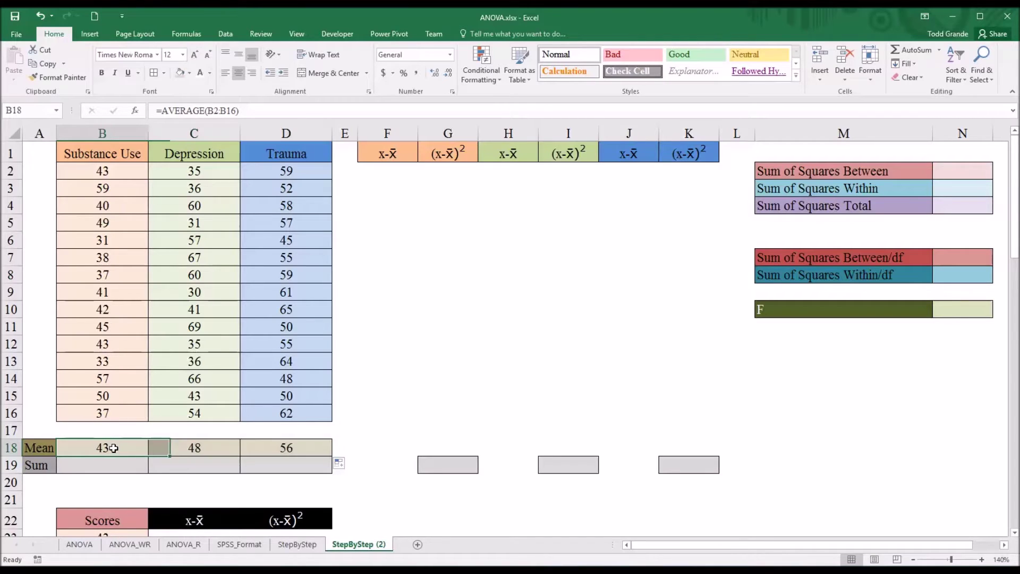
{"action": "left_click", "coordinate": [198, 455]}
{"action": "left_click", "coordinate": [280, 451]}
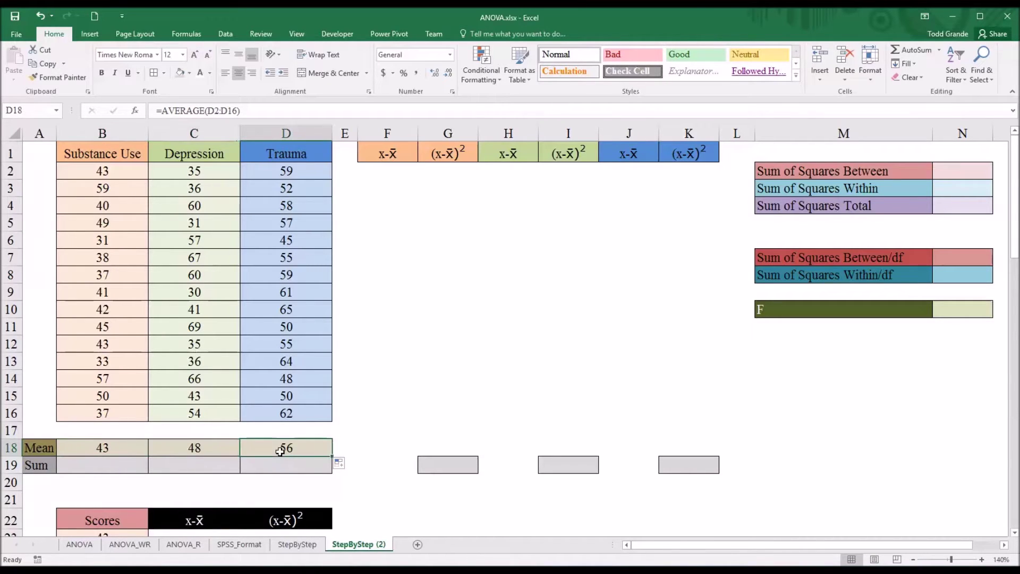
Calculate the Substance Use total in B19 with the SUM function over B2:B16
{"action": "left_click", "coordinate": [100, 467]}
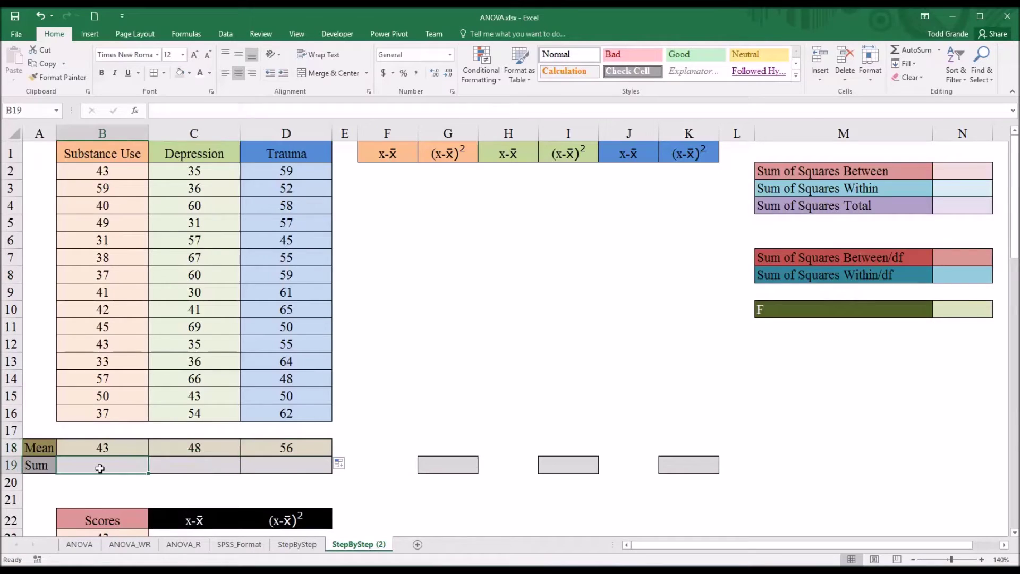
{"action": "type", "text": "="}
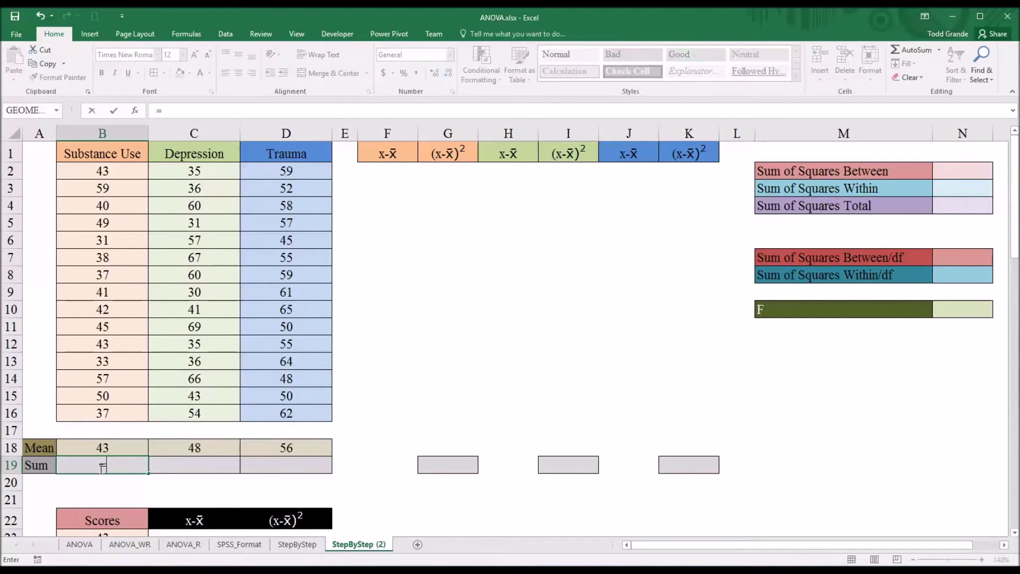
{"action": "type", "text": "sum("}
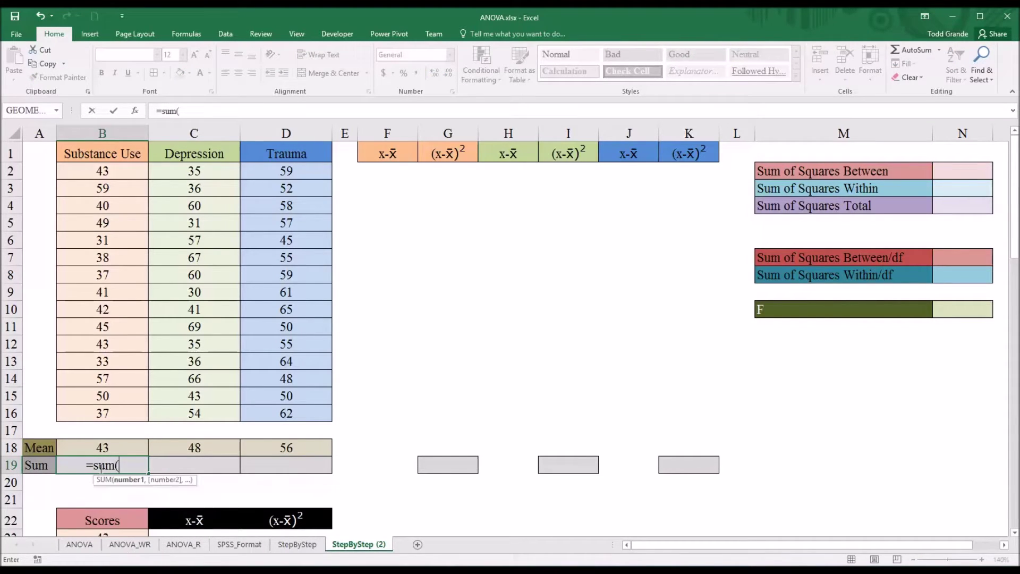
{"action": "left_click_drag", "start_coordinate": [83, 174], "coordinate": [97, 412]}
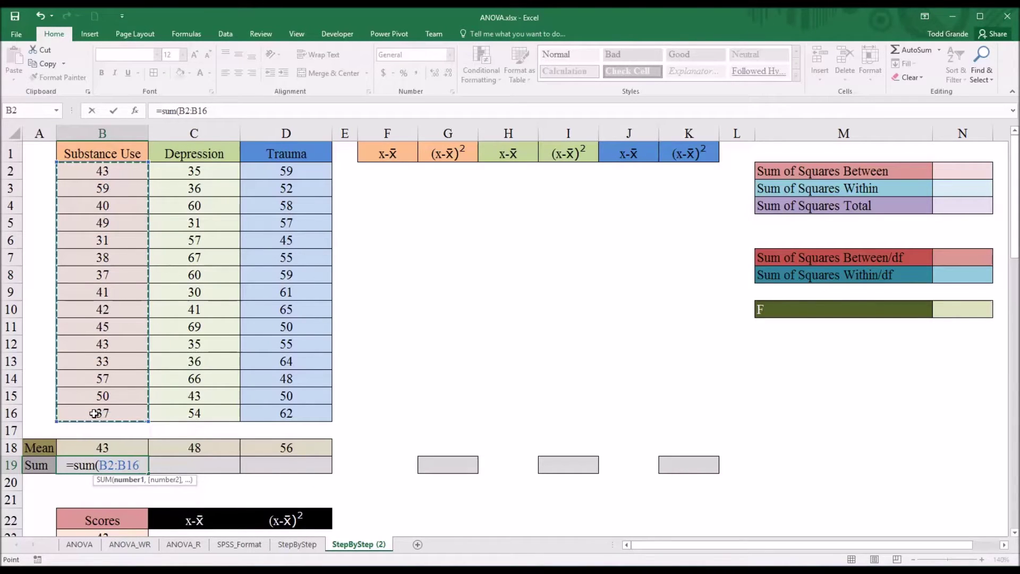
{"action": "key", "text": "Return"}
Fill the sum formula from B19 across to D19 for Depression and Trauma, and check each group's sum
{"action": "left_click", "coordinate": [124, 467]}
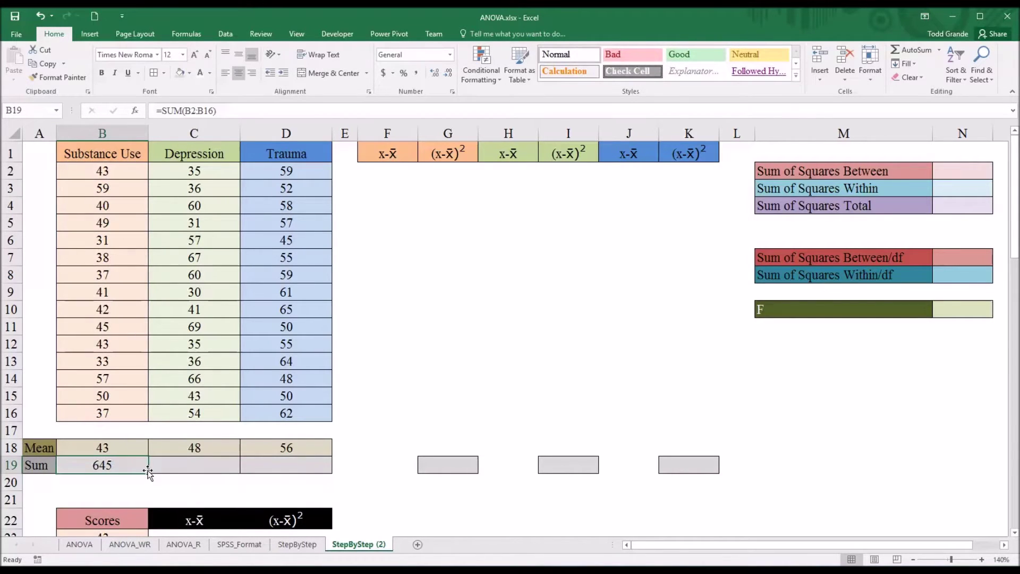
{"action": "left_click_drag", "start_coordinate": [148, 473], "coordinate": [288, 469]}
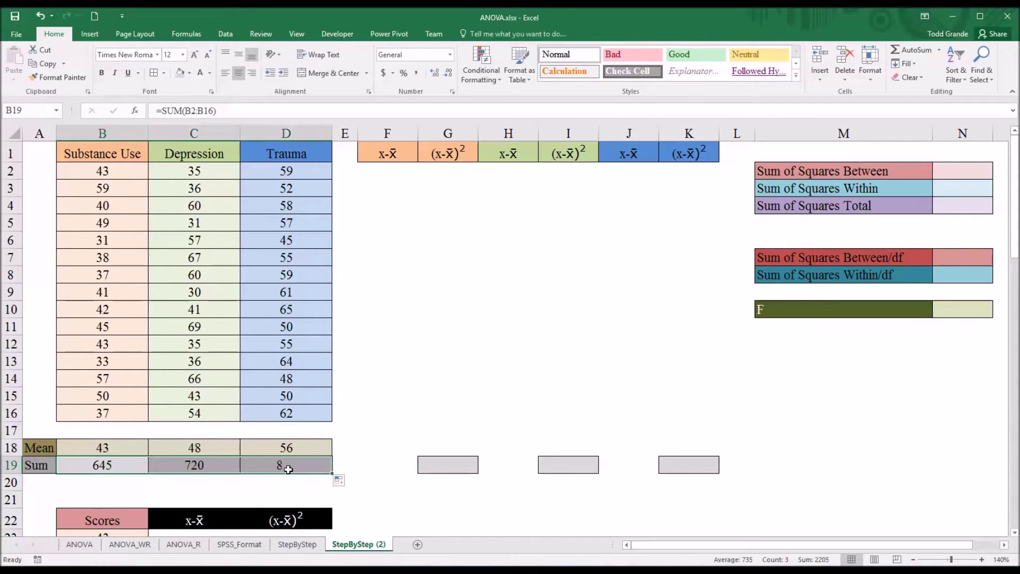
{"action": "left_click", "coordinate": [112, 467]}
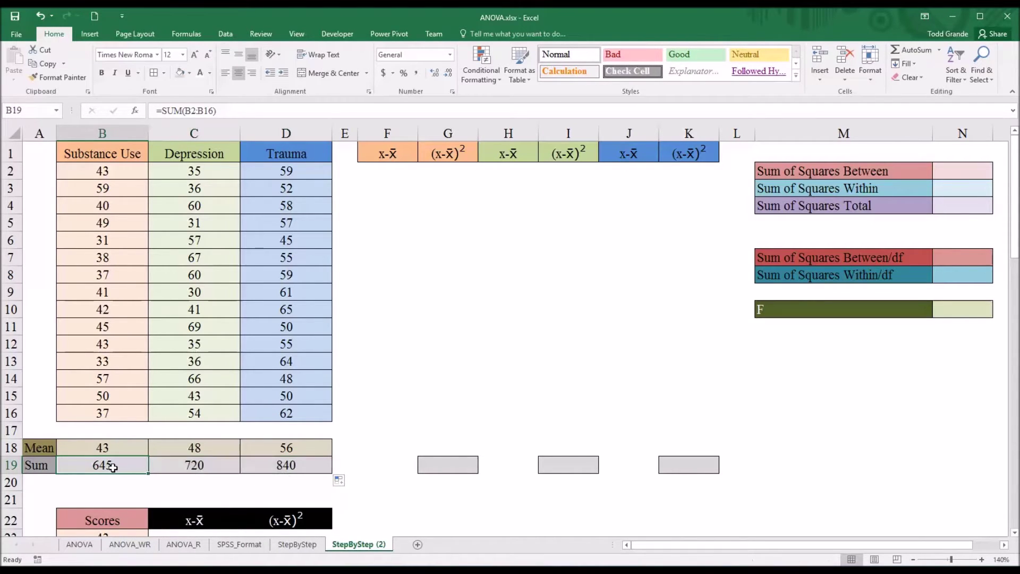
{"action": "left_click", "coordinate": [191, 466]}
{"action": "left_click", "coordinate": [269, 469]}
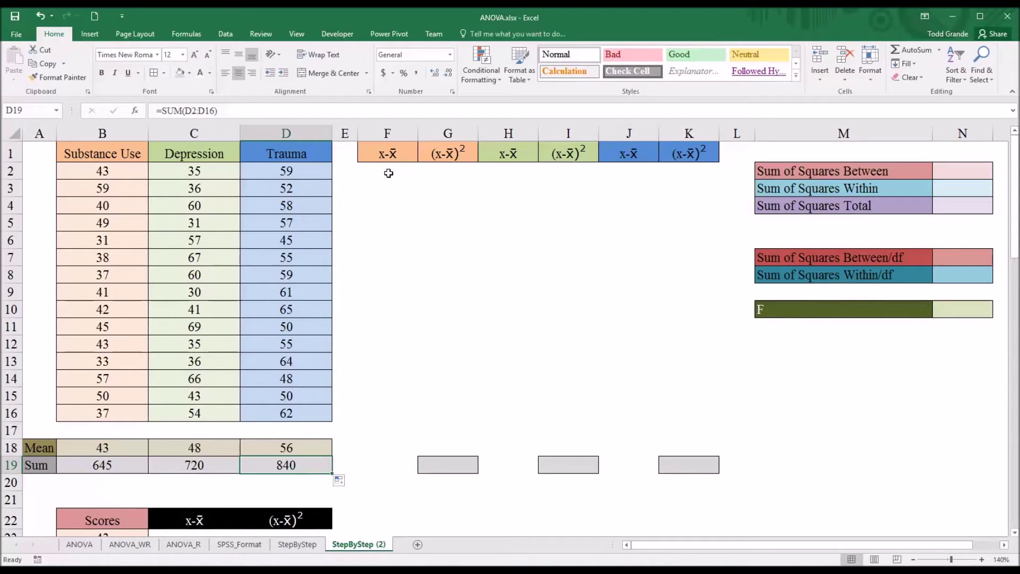
In F2, enter the first Substance Use deviation as B2 minus the mean in B18, making the B18 reference absolute
{"action": "left_click_drag", "start_coordinate": [387, 154], "coordinate": [675, 157]}
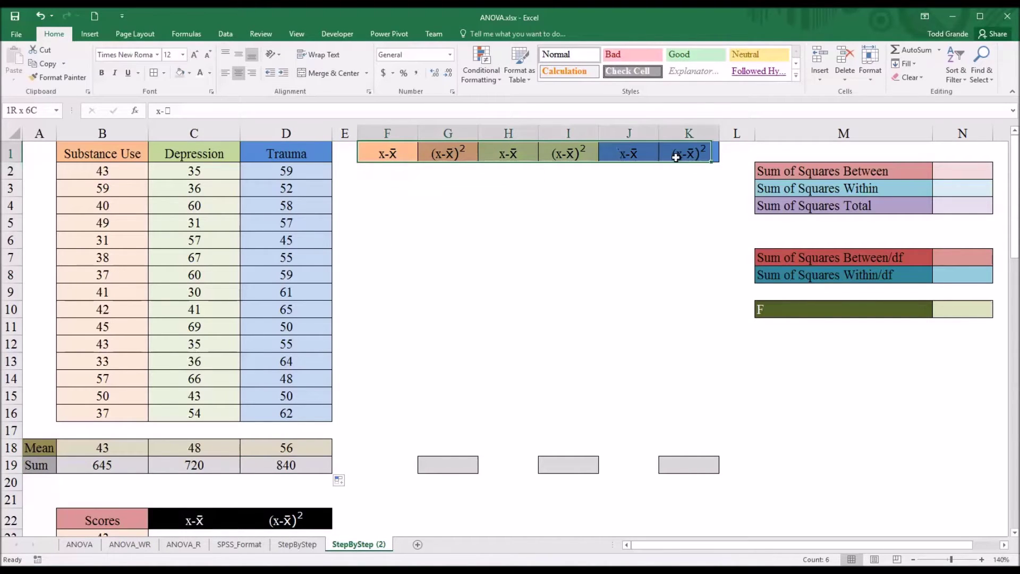
{"action": "left_click", "coordinate": [388, 173]}
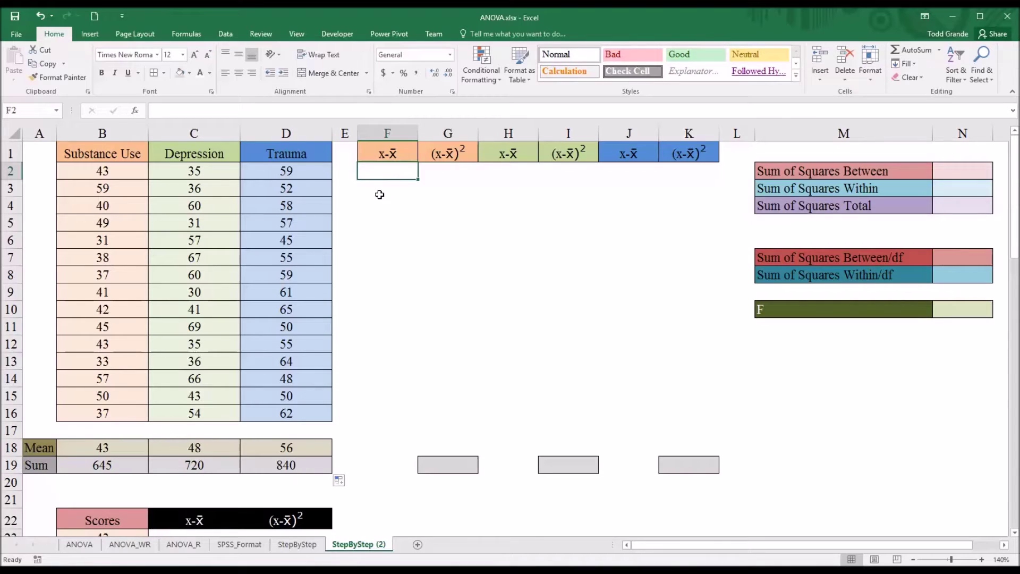
{"action": "type", "text": "="}
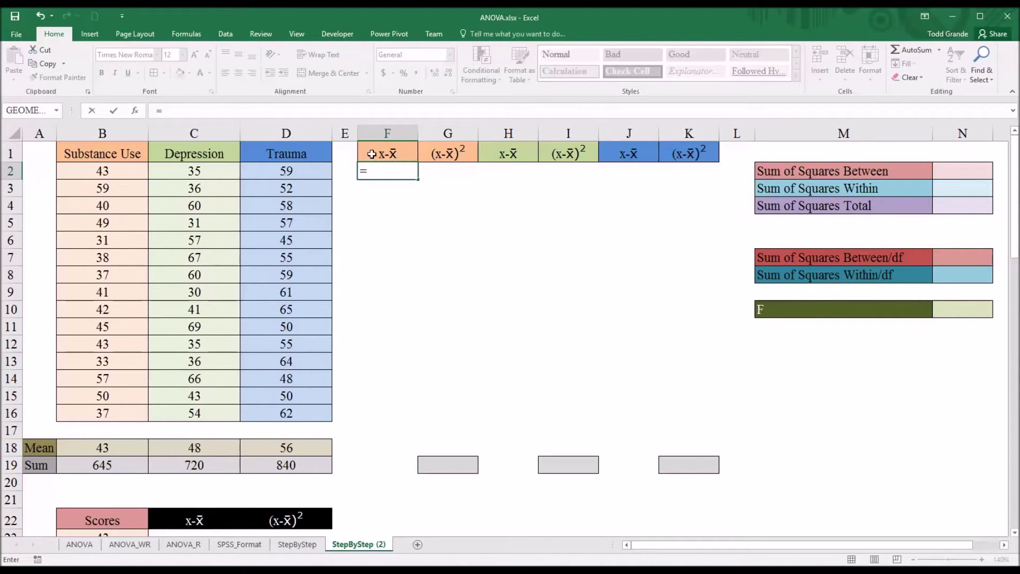
{"action": "left_click", "coordinate": [101, 171]}
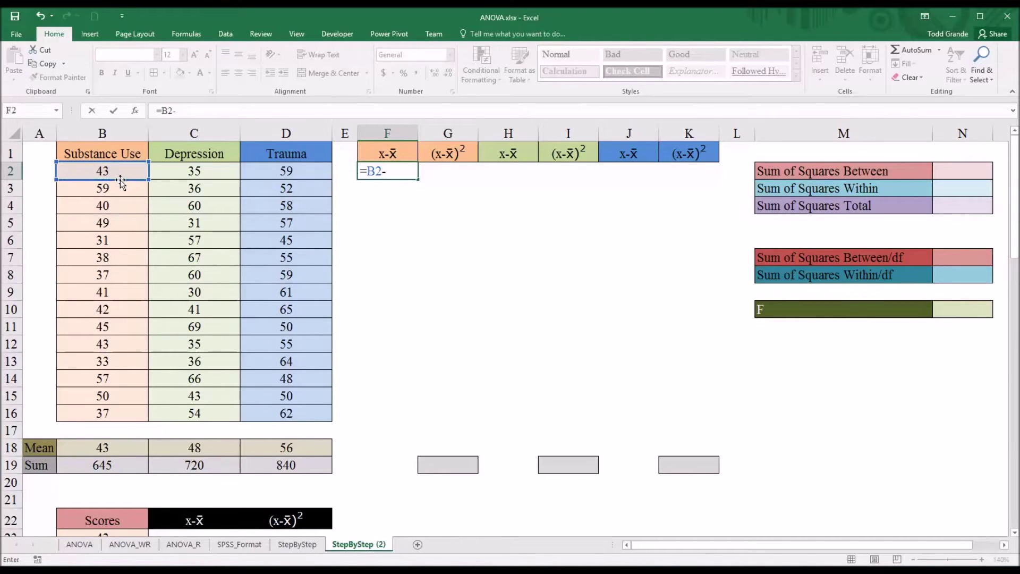
{"action": "left_click", "coordinate": [97, 449]}
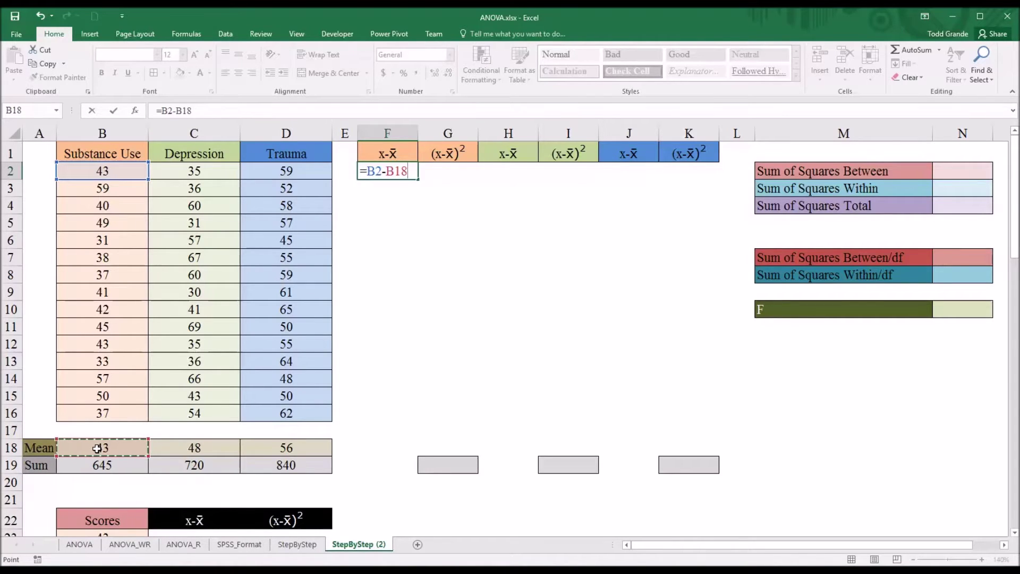
{"action": "key", "text": "F4"}
{"action": "key", "text": "Return"}
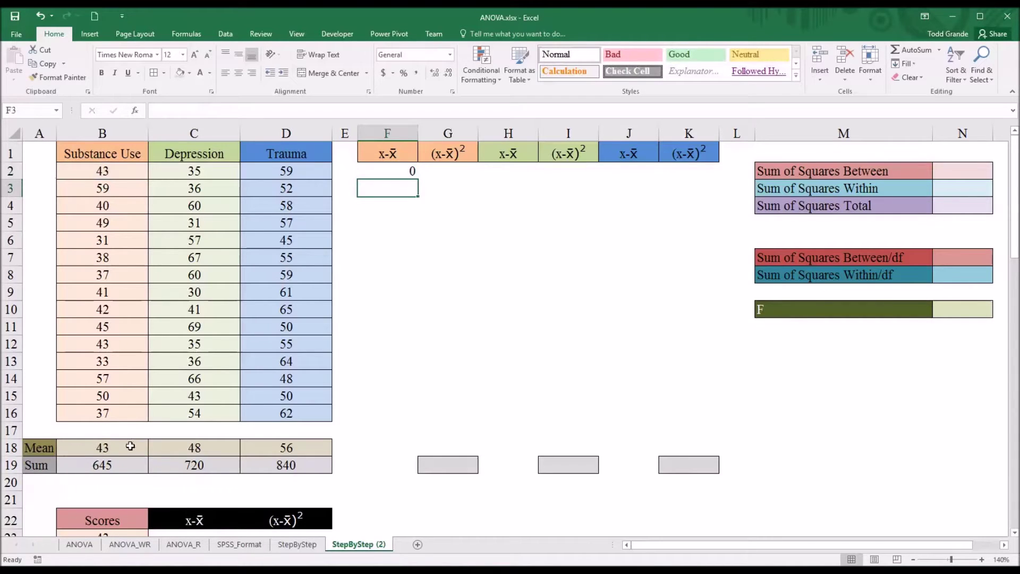
Check the score and mean behind the first Substance Use deviation, and fill the F2 formula down to F16
{"action": "left_click", "coordinate": [396, 174]}
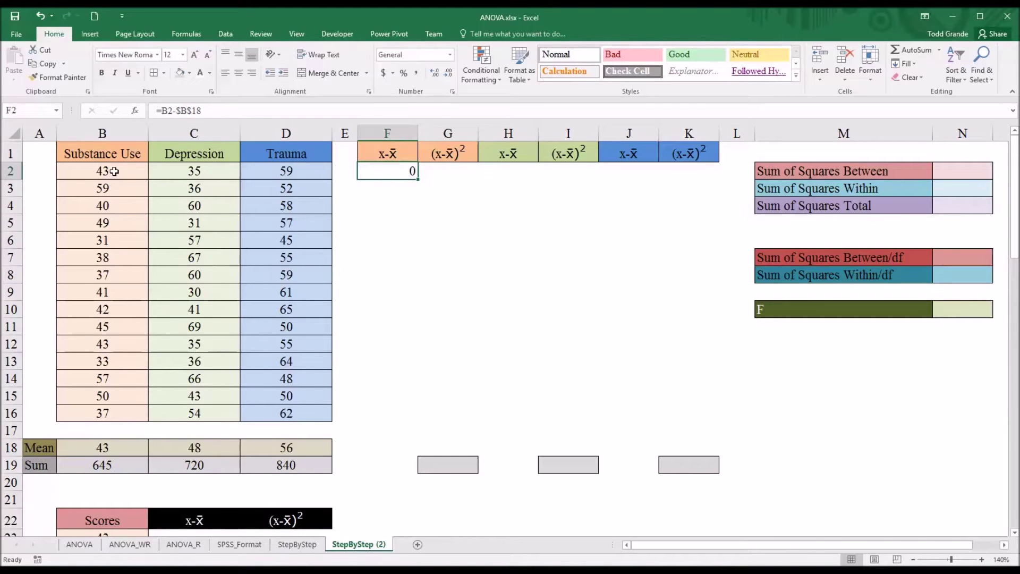
{"action": "left_click", "coordinate": [116, 177]}
{"action": "left_click", "coordinate": [109, 446]}
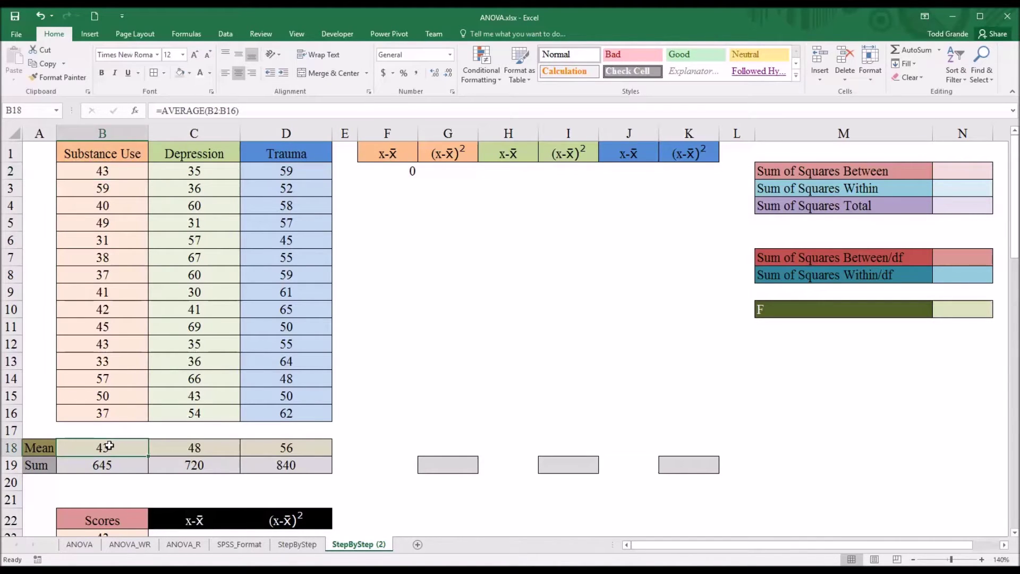
{"action": "left_click", "coordinate": [120, 176]}
{"action": "left_click", "coordinate": [393, 169]}
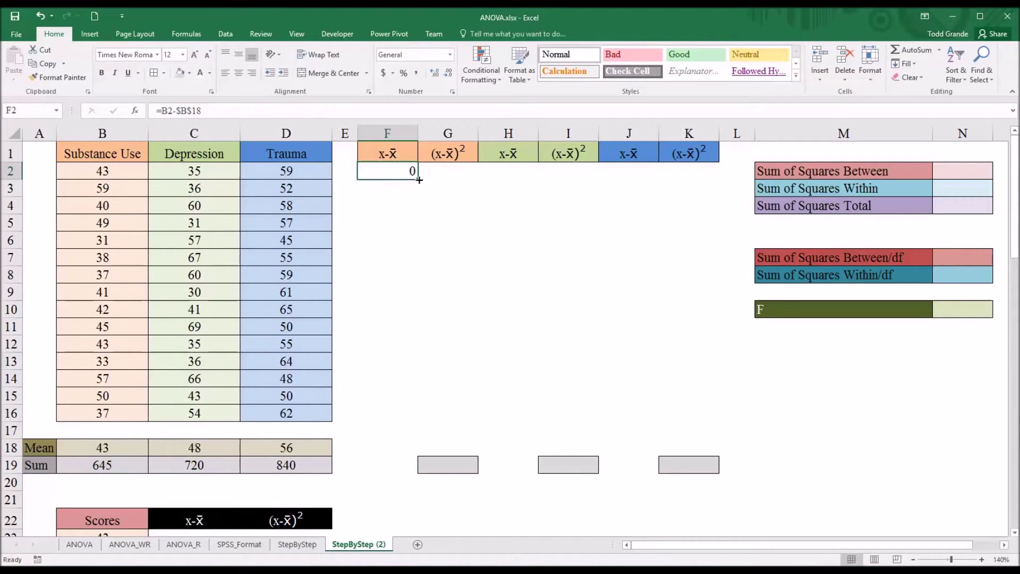
{"action": "left_click_drag", "start_coordinate": [419, 180], "coordinate": [404, 419]}
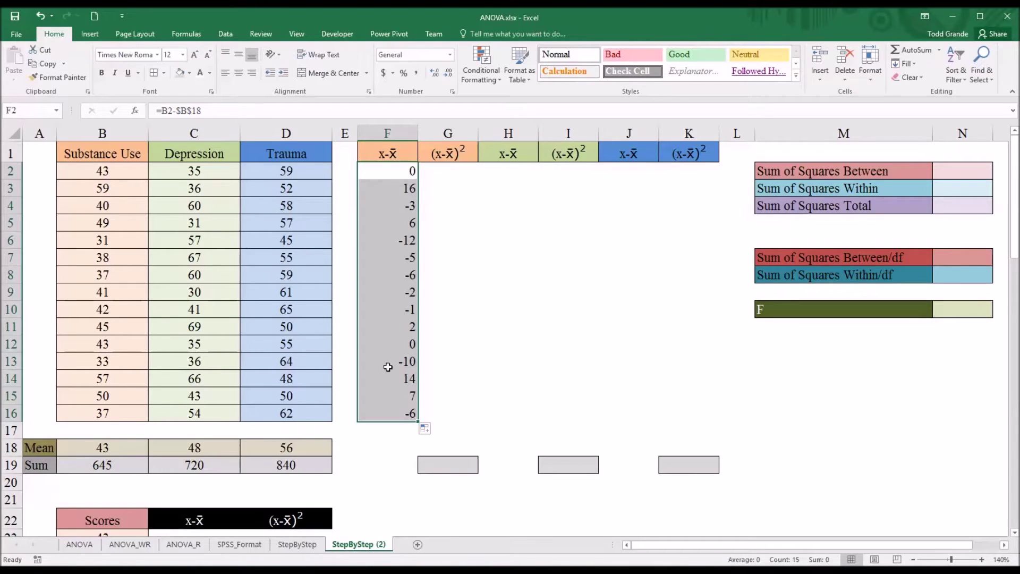
Square the first Substance Use deviation in G2 with =F2^2 and fill the formula down to G16
{"action": "left_click", "coordinate": [442, 173]}
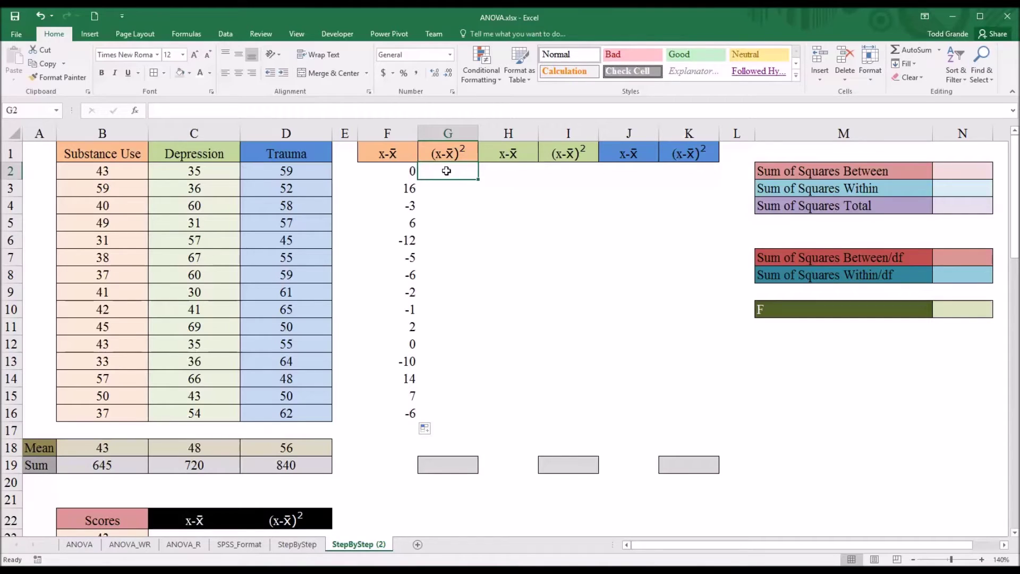
{"action": "left_click", "coordinate": [397, 174]}
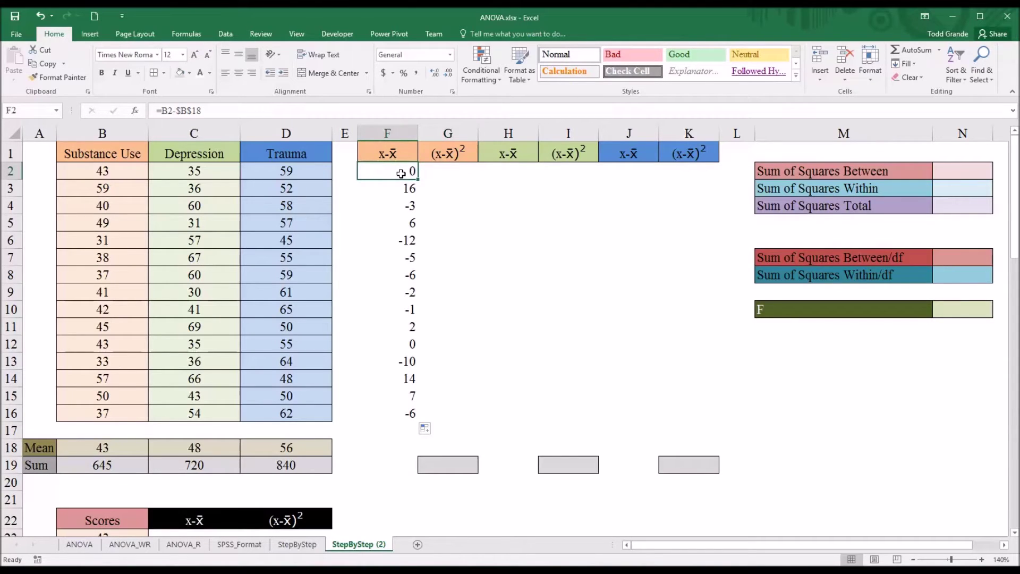
{"action": "left_click", "coordinate": [437, 174]}
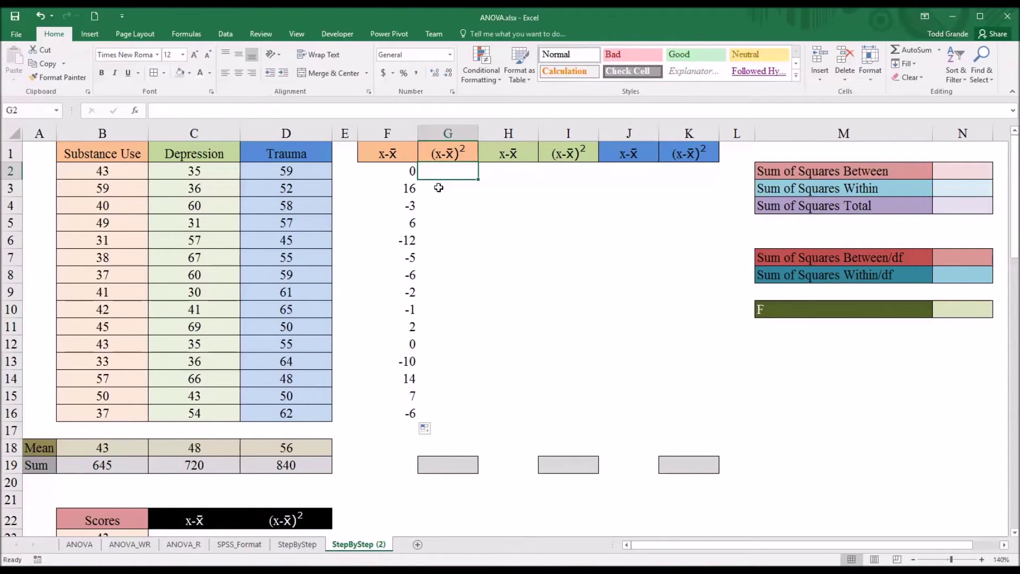
{"action": "type", "text": "="}
{"action": "left_click", "coordinate": [387, 172]}
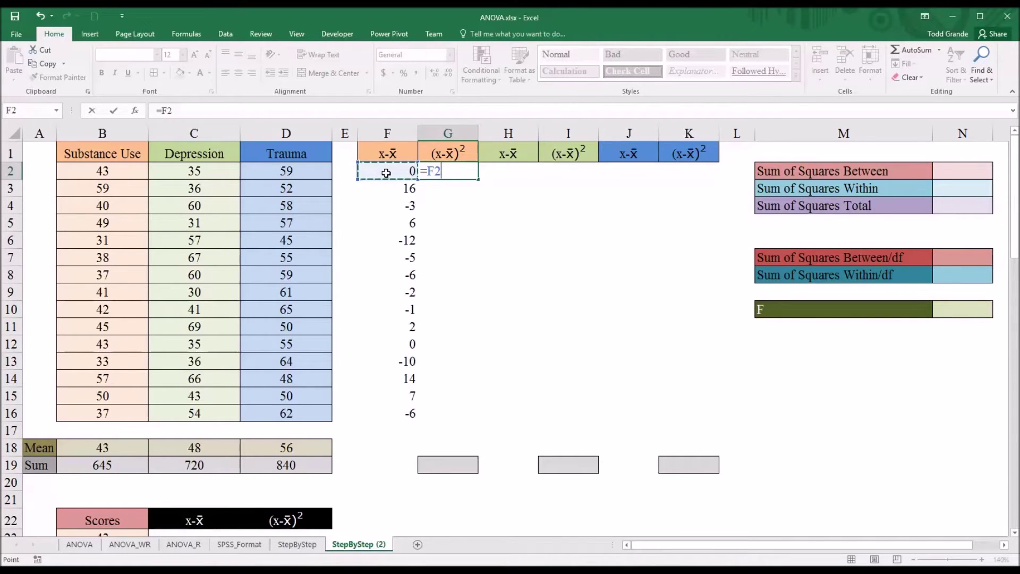
{"action": "type", "text": "^2"}
{"action": "key", "text": "ctrl+Return"}
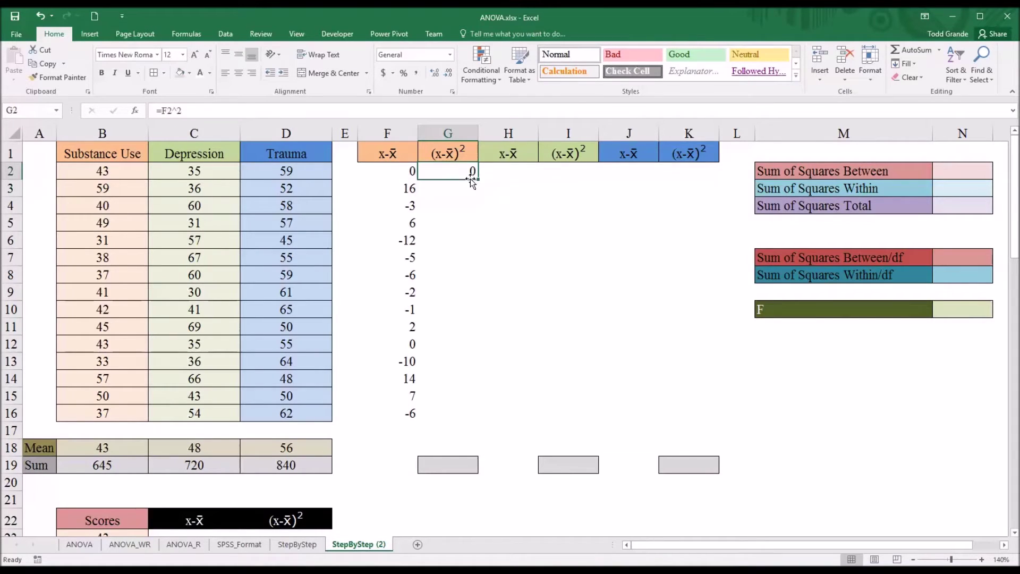
{"action": "left_click_drag", "start_coordinate": [479, 179], "coordinate": [456, 417]}
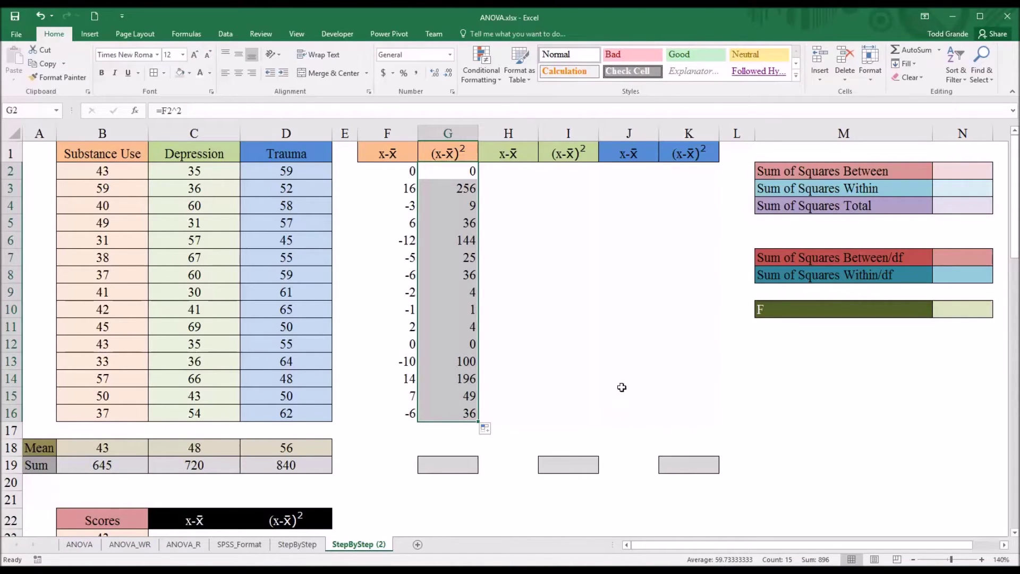
Enter the first Depression deviation in H2 as =C2-$C$18 and fill the formula down to H16
{"action": "left_click", "coordinate": [502, 173]}
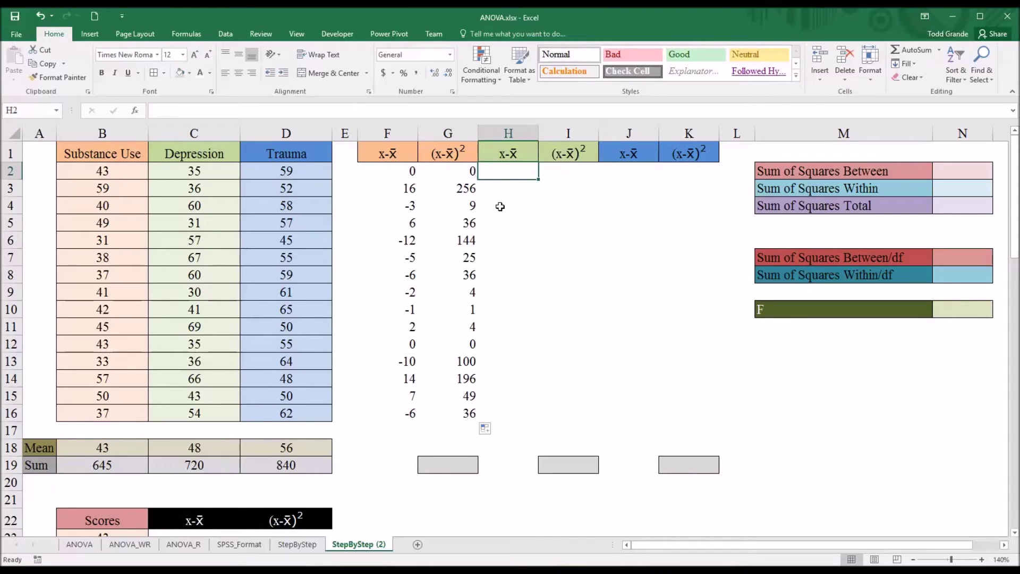
{"action": "type", "text": "="}
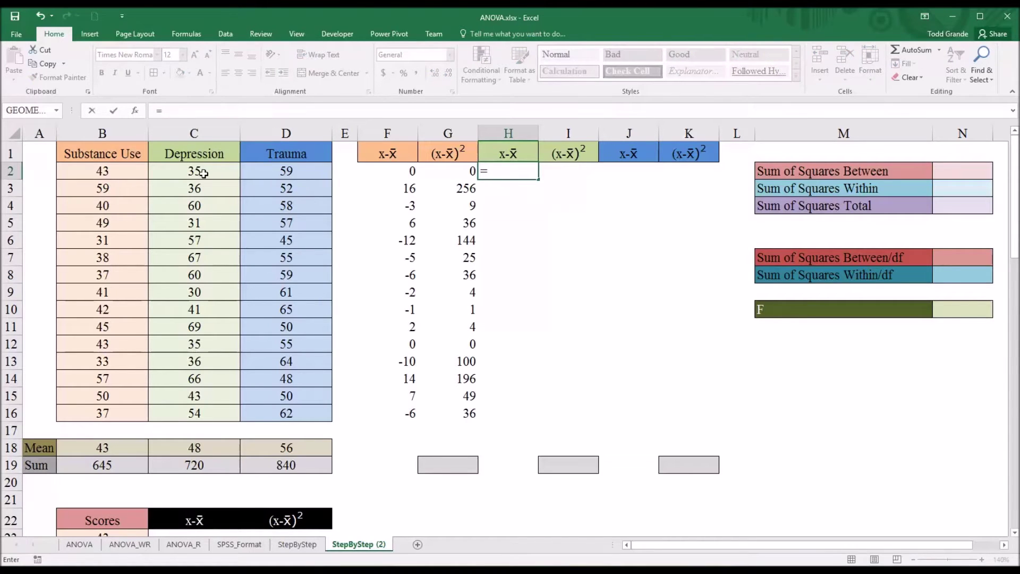
{"action": "left_click", "coordinate": [203, 173]}
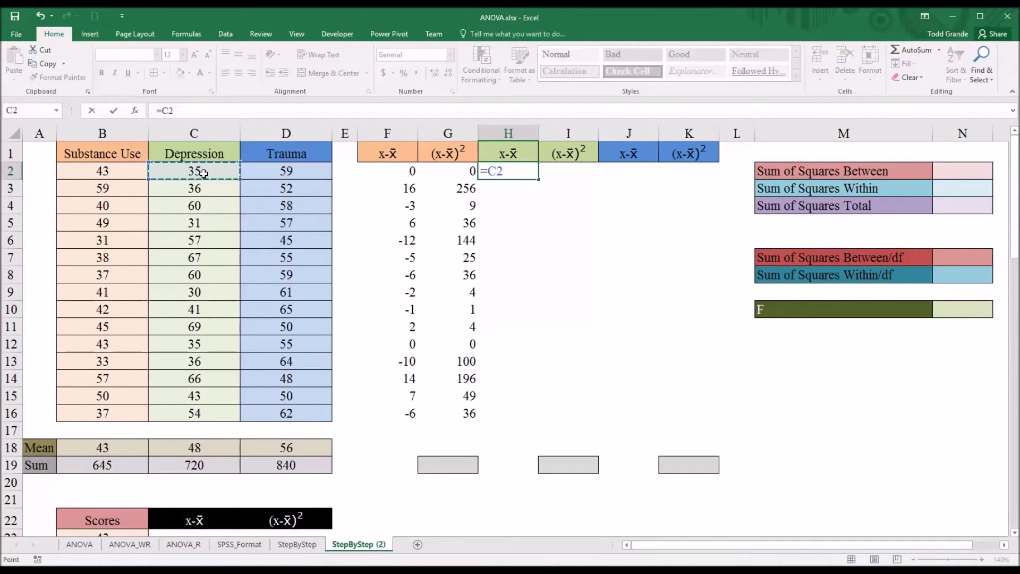
{"action": "type", "text": "-"}
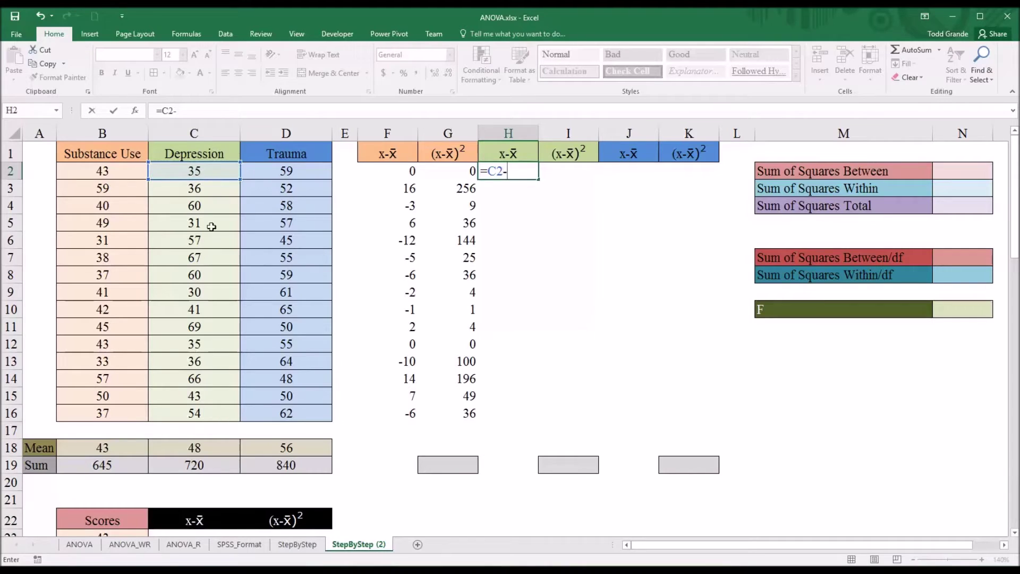
{"action": "left_click", "coordinate": [187, 449]}
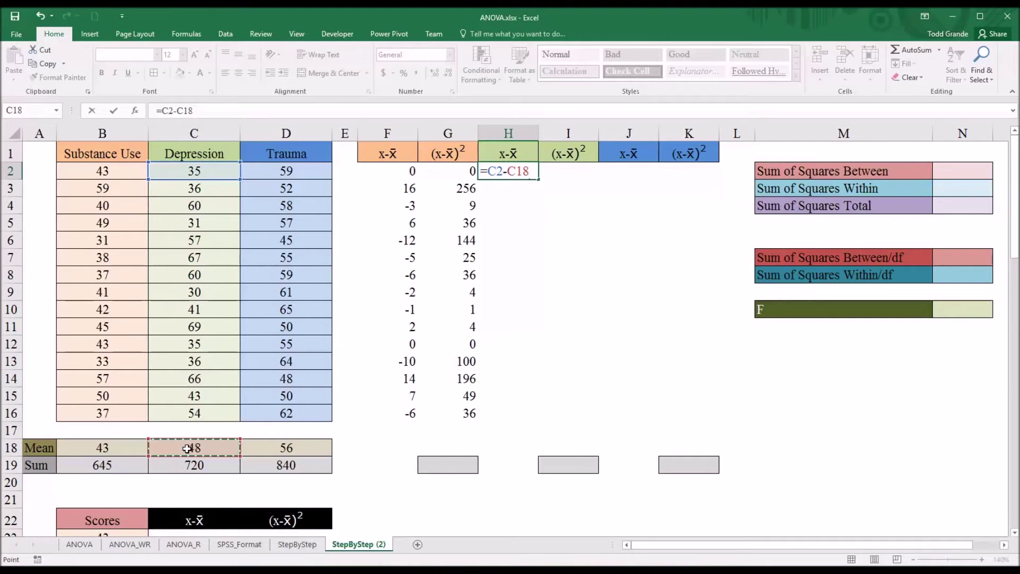
{"action": "key", "text": "F4"}
{"action": "key", "text": "Return"}
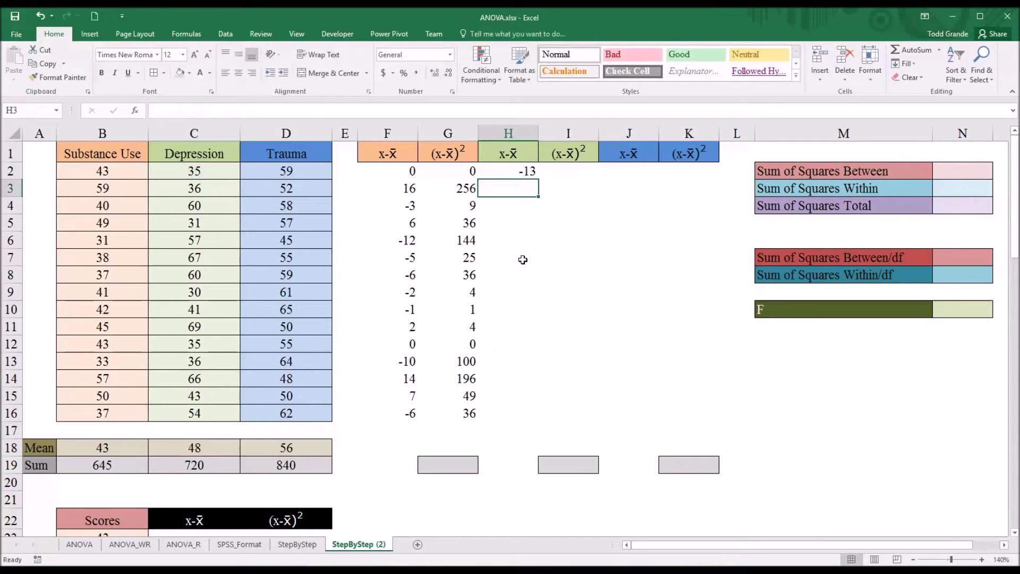
{"action": "left_click", "coordinate": [523, 170]}
{"action": "left_click_drag", "start_coordinate": [540, 180], "coordinate": [523, 423]}
Square the first Depression deviation in I2 with =H2^2 and fill the formula down to I16
{"action": "left_click", "coordinate": [566, 172]}
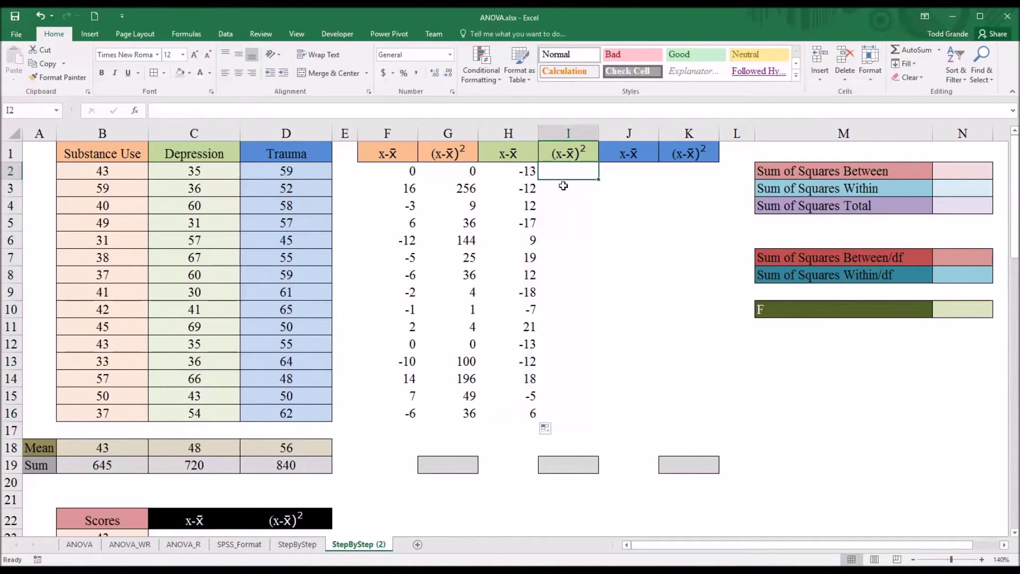
{"action": "type", "text": "="}
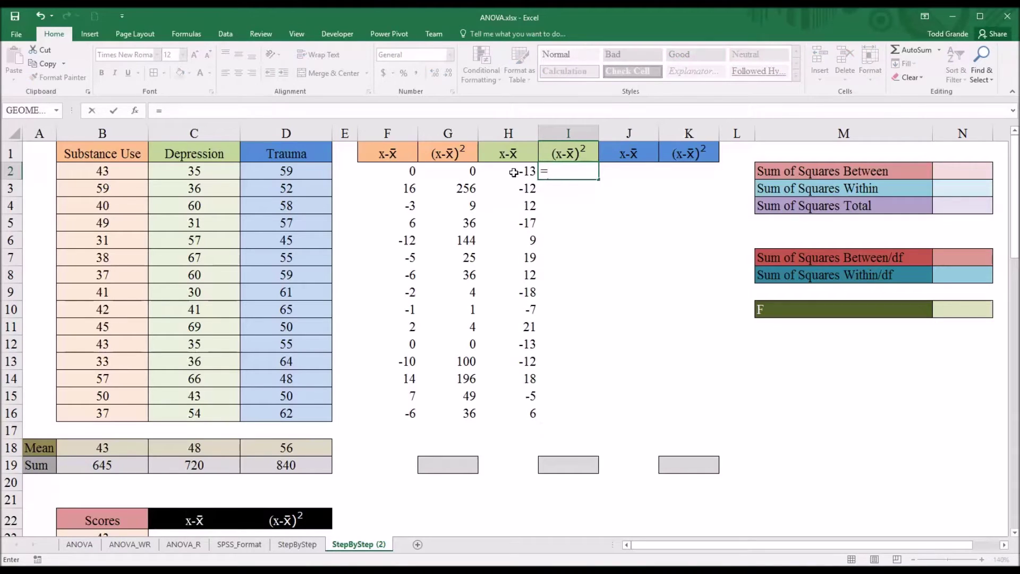
{"action": "left_click", "coordinate": [514, 173]}
{"action": "type", "text": "^"}
{"action": "key", "text": "Return"}
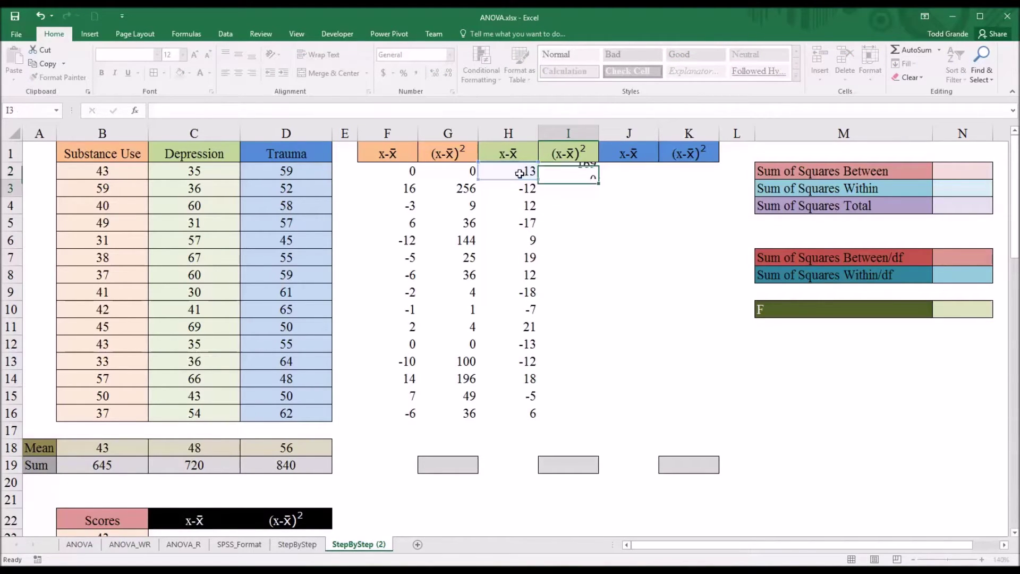
{"action": "left_click", "coordinate": [568, 171]}
{"action": "left_click_drag", "start_coordinate": [593, 216], "coordinate": [587, 421]}
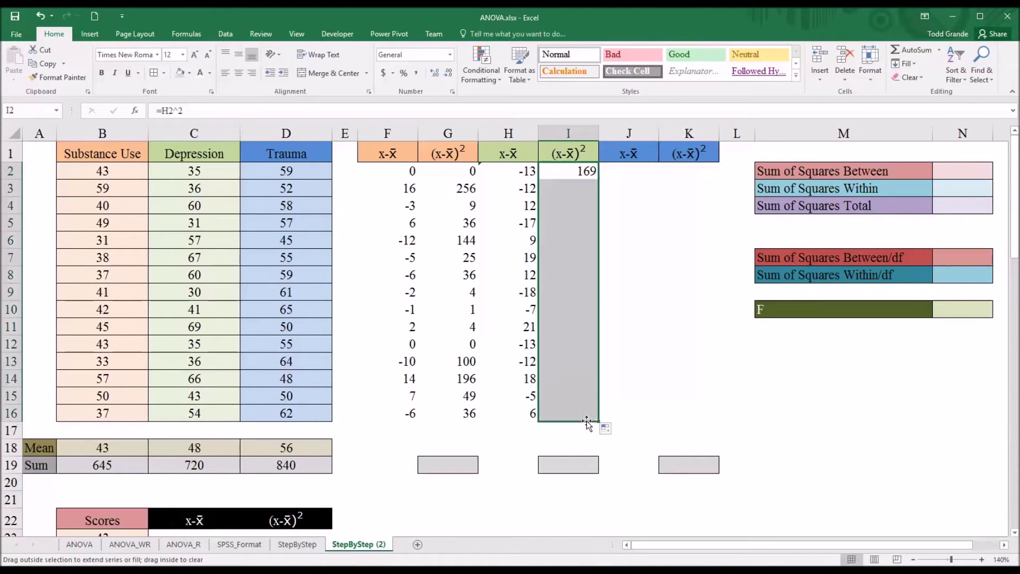
Enter the first Trauma deviation in J2 as =D2-$D$18 and fill the formula down to J16
{"action": "left_click", "coordinate": [624, 172]}
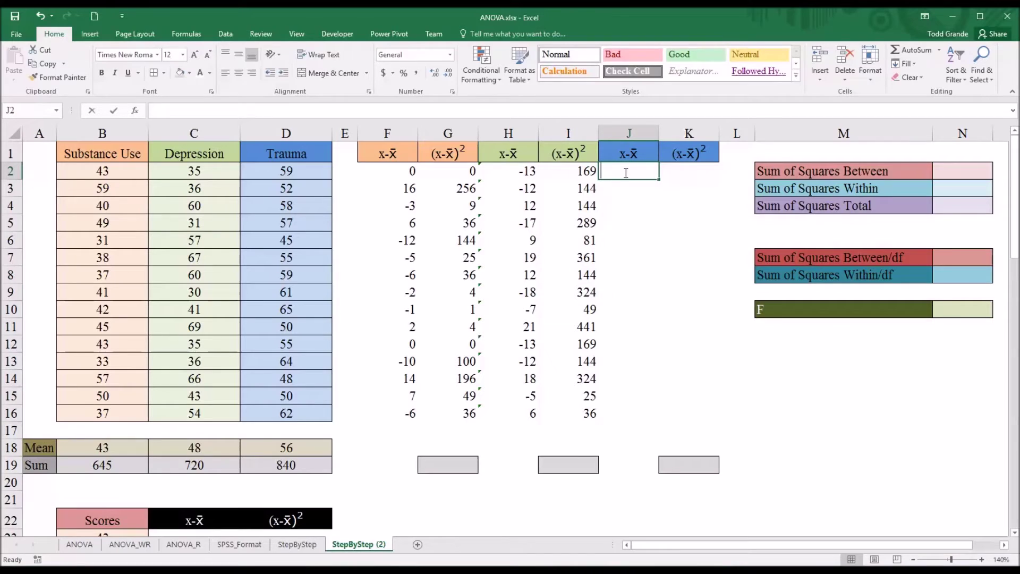
{"action": "type", "text": "="}
{"action": "left_click", "coordinate": [289, 171]}
{"action": "type", "text": "-"}
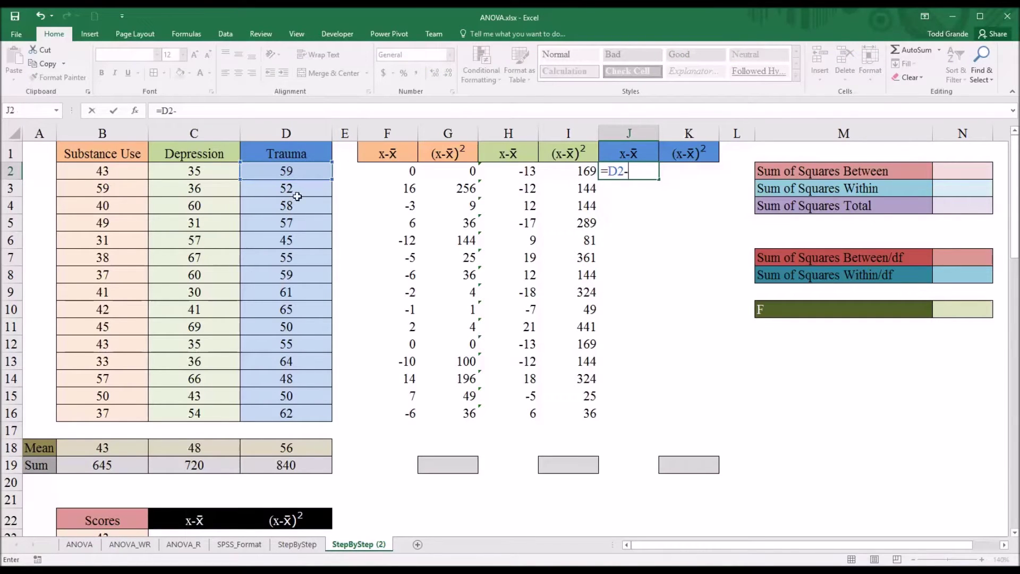
{"action": "left_click", "coordinate": [280, 448]}
{"action": "key", "text": "F4"}
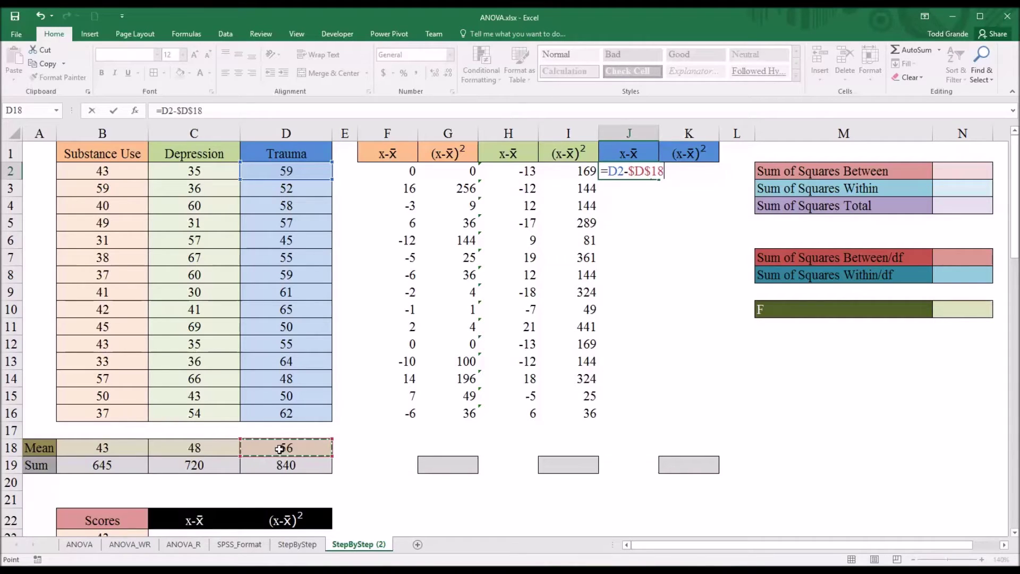
{"action": "key", "text": "Return"}
{"action": "left_click", "coordinate": [641, 170]}
{"action": "left_click_drag", "start_coordinate": [659, 179], "coordinate": [639, 414]}
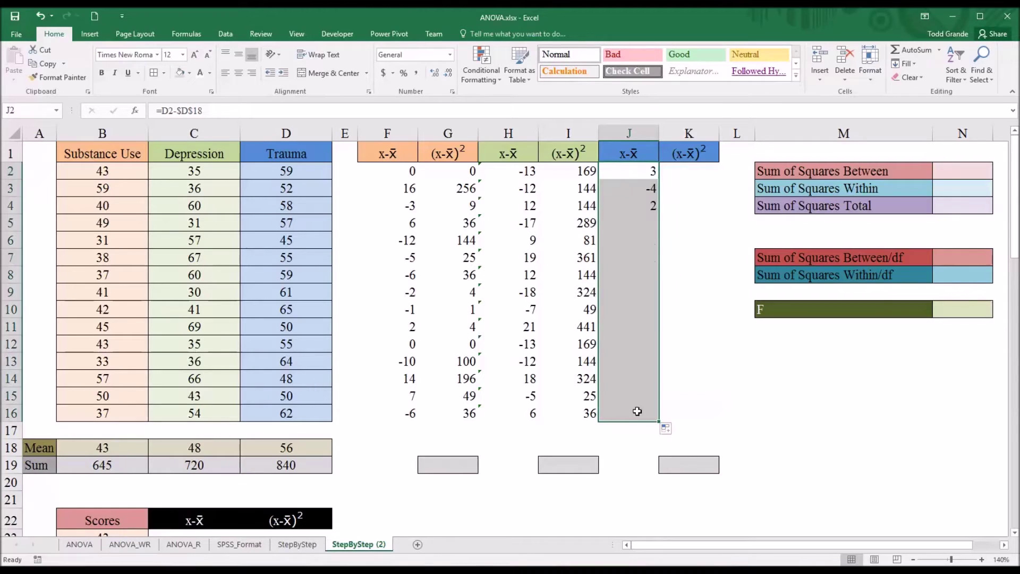
Square the first Trauma deviation in K2 with =J2^2, fill it down to K16, and review the range F2:K16
{"action": "left_click", "coordinate": [675, 174]}
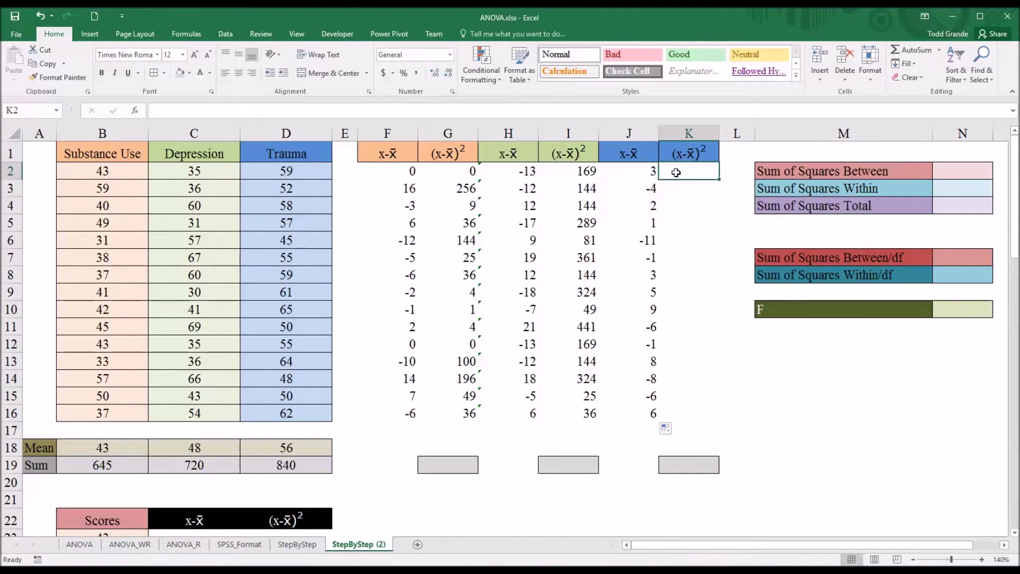
{"action": "type", "text": "="}
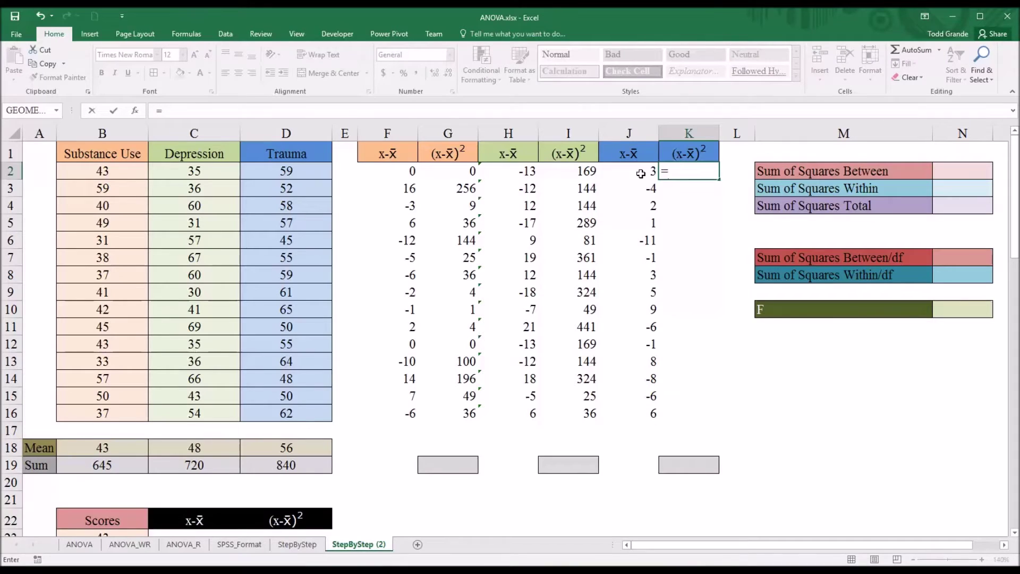
{"action": "left_click", "coordinate": [640, 174]}
{"action": "type", "text": "^"}
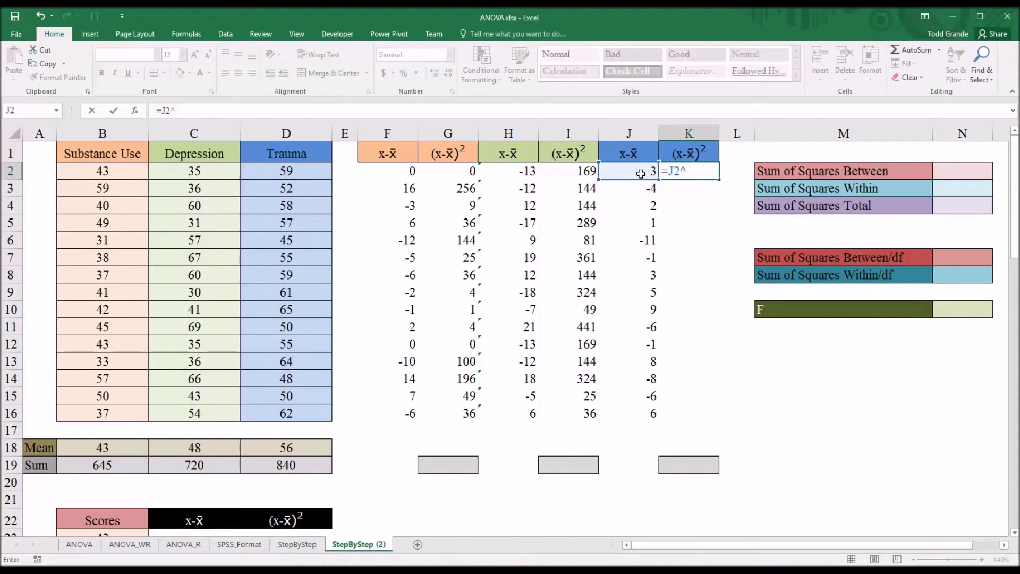
{"action": "type", "text": "2"}
{"action": "key", "text": "Return"}
{"action": "left_click", "coordinate": [680, 174]}
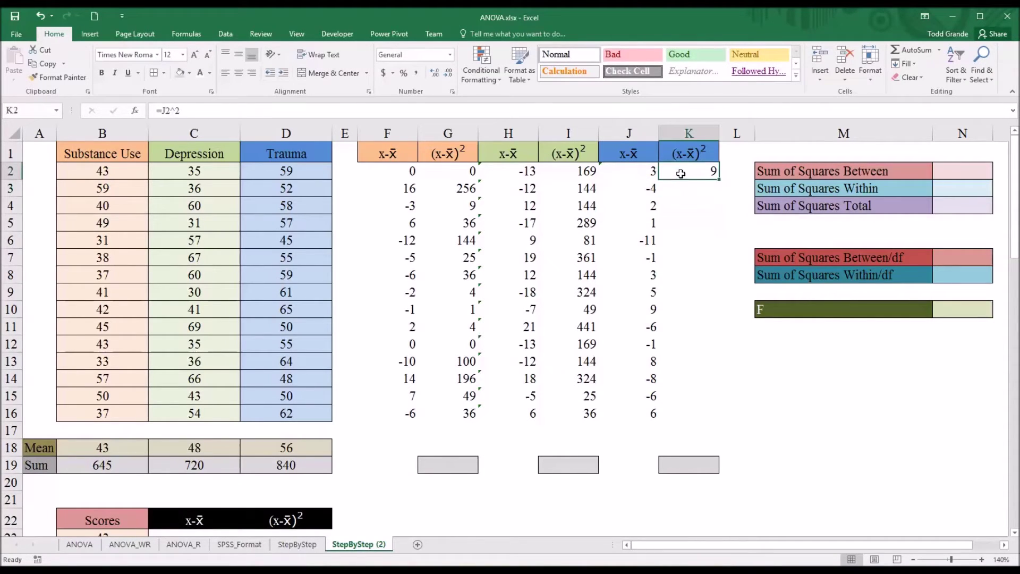
{"action": "left_click_drag", "start_coordinate": [720, 179], "coordinate": [711, 414]}
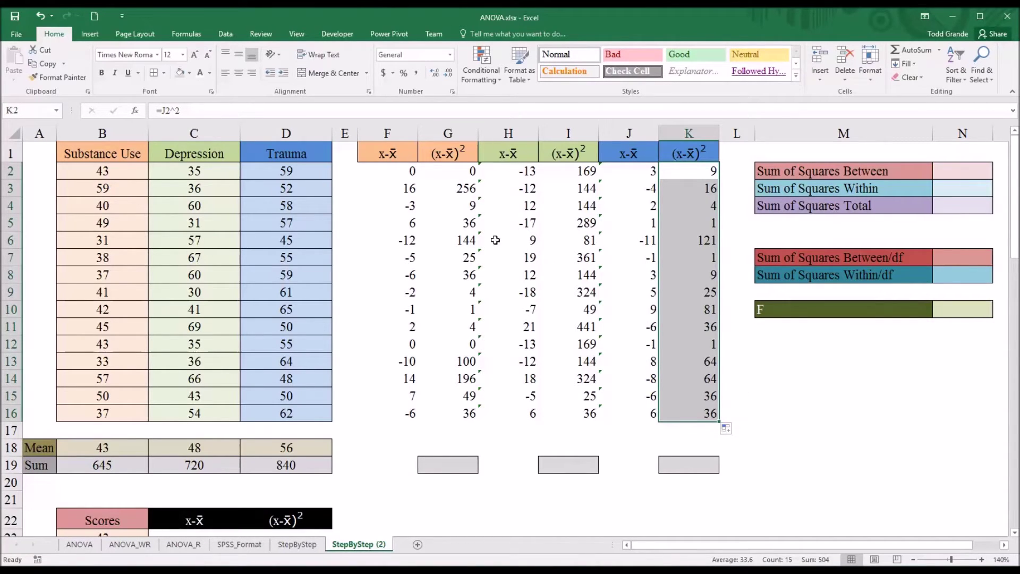
{"action": "left_click_drag", "start_coordinate": [395, 176], "coordinate": [675, 415]}
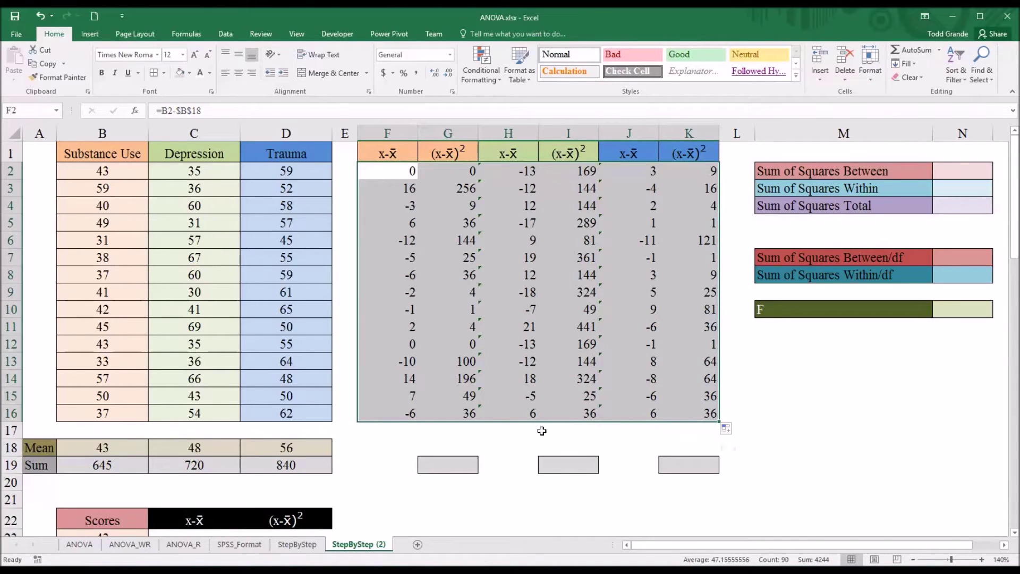
Total the squared Substance Use deviations in G19 with =SUM(G2:G16)
{"action": "left_click", "coordinate": [444, 467]}
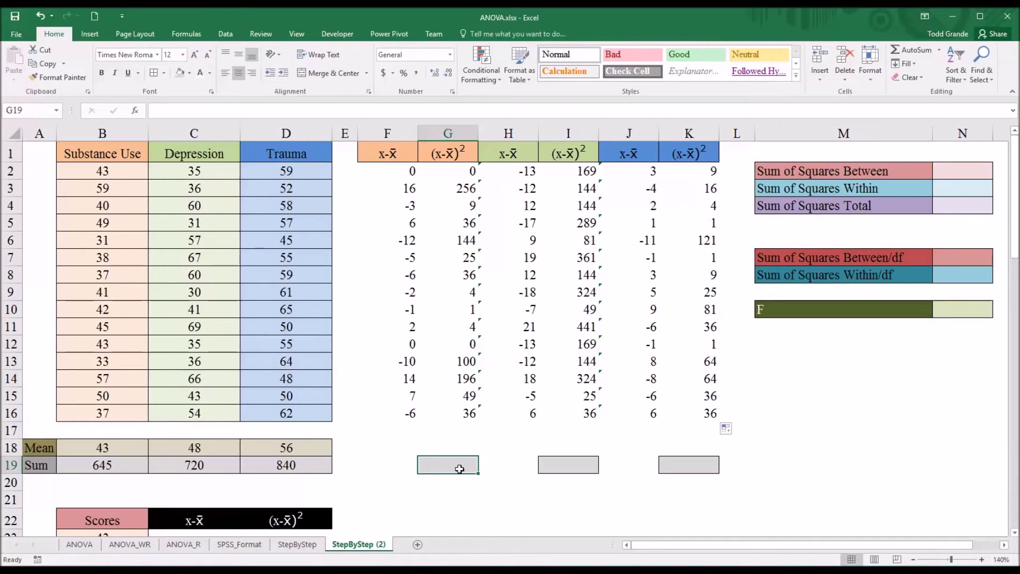
{"action": "type", "text": "="}
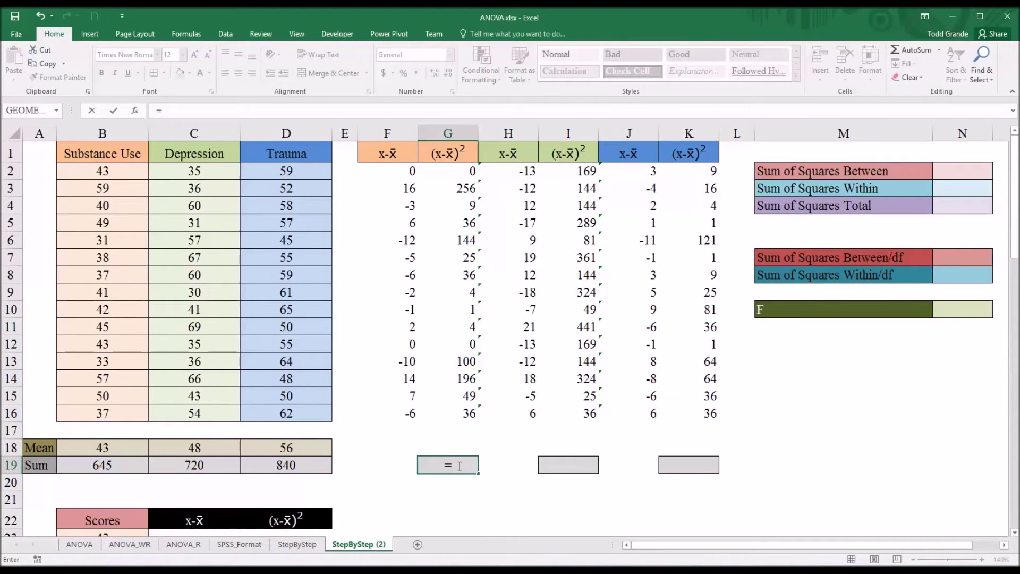
{"action": "type", "text": "sum"}
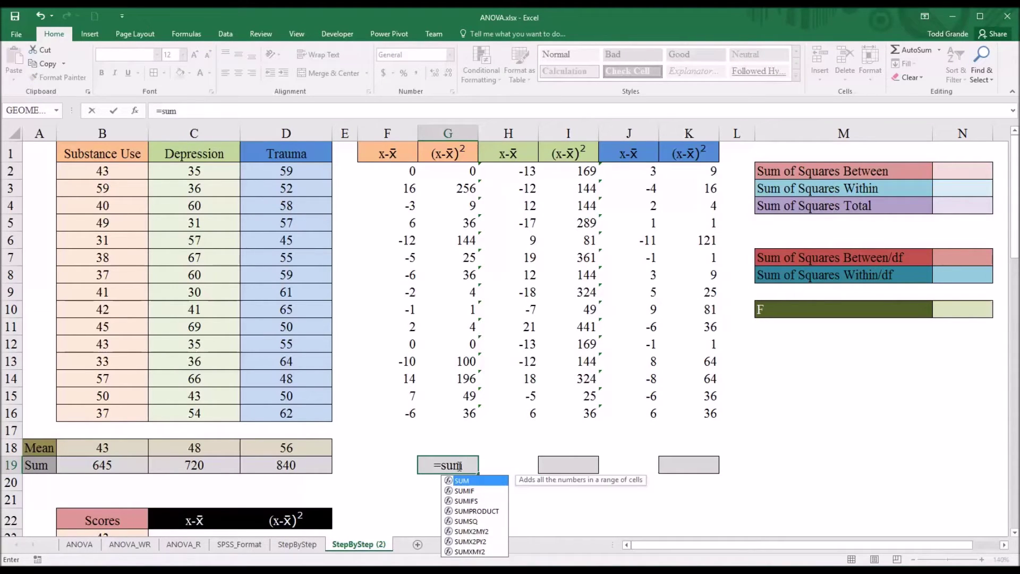
{"action": "type", "text": "("}
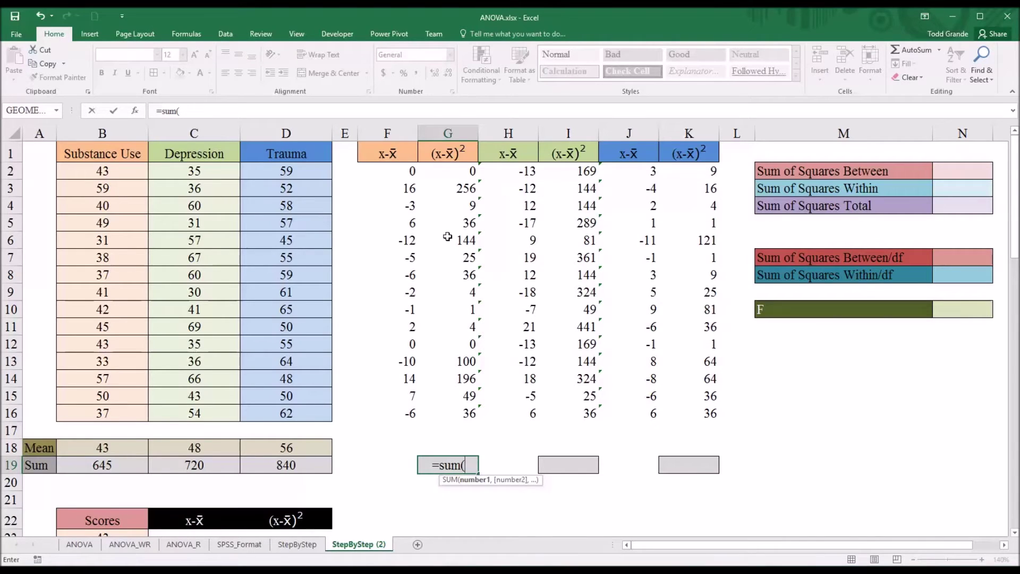
{"action": "left_click_drag", "start_coordinate": [443, 171], "coordinate": [446, 406]}
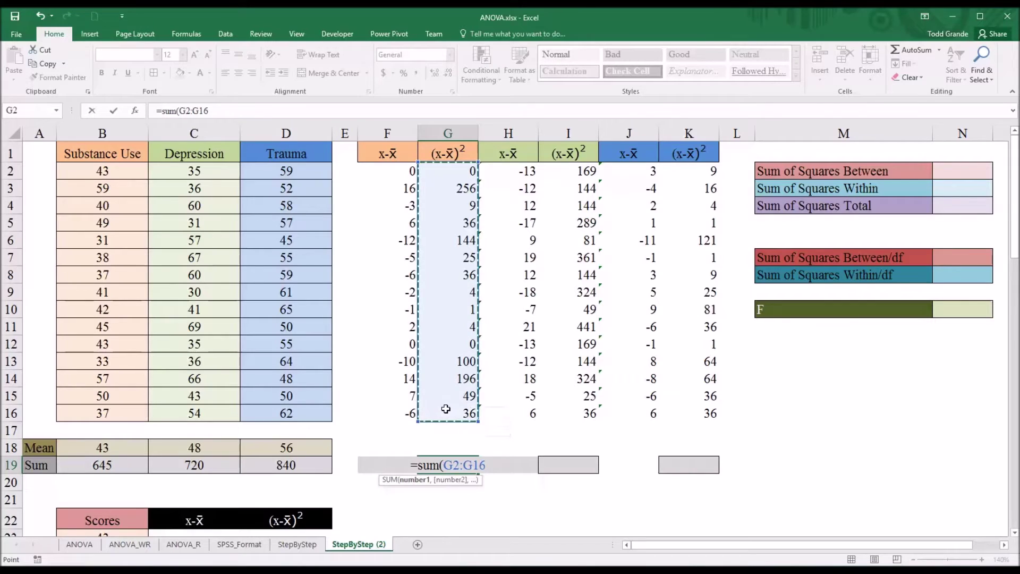
{"action": "key", "text": "Return"}
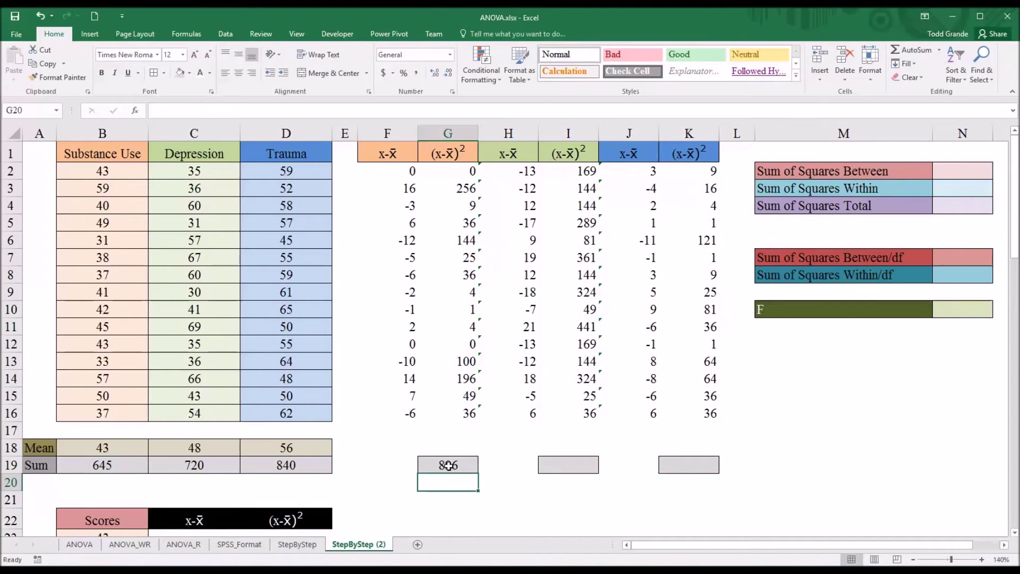
Copy the sum formula from G19 into I19 and K19 to total the squared Depression and Trauma deviations
{"action": "left_click", "coordinate": [449, 466]}
{"action": "key", "text": "ctrl+c"}
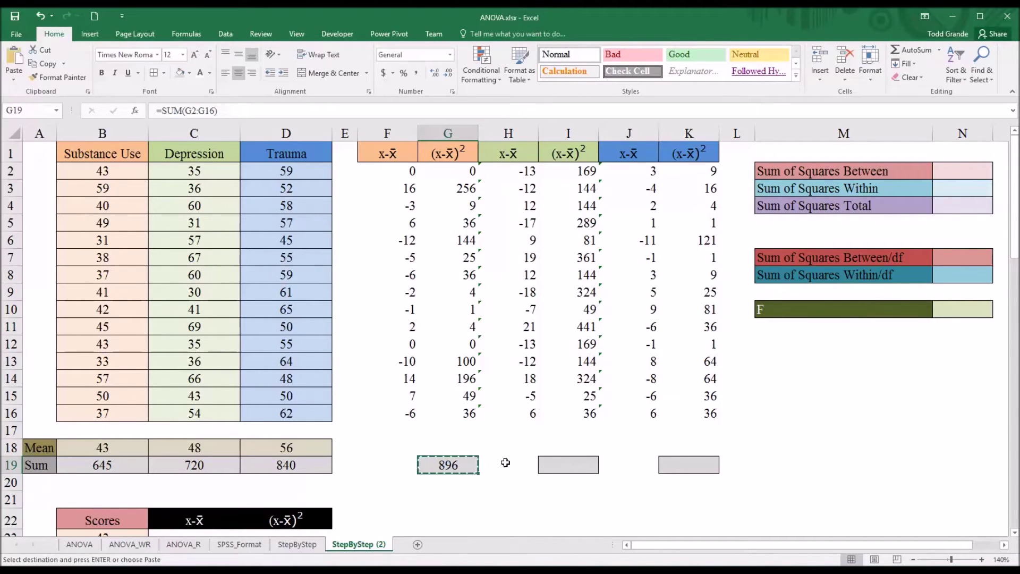
{"action": "left_click", "coordinate": [565, 462]}
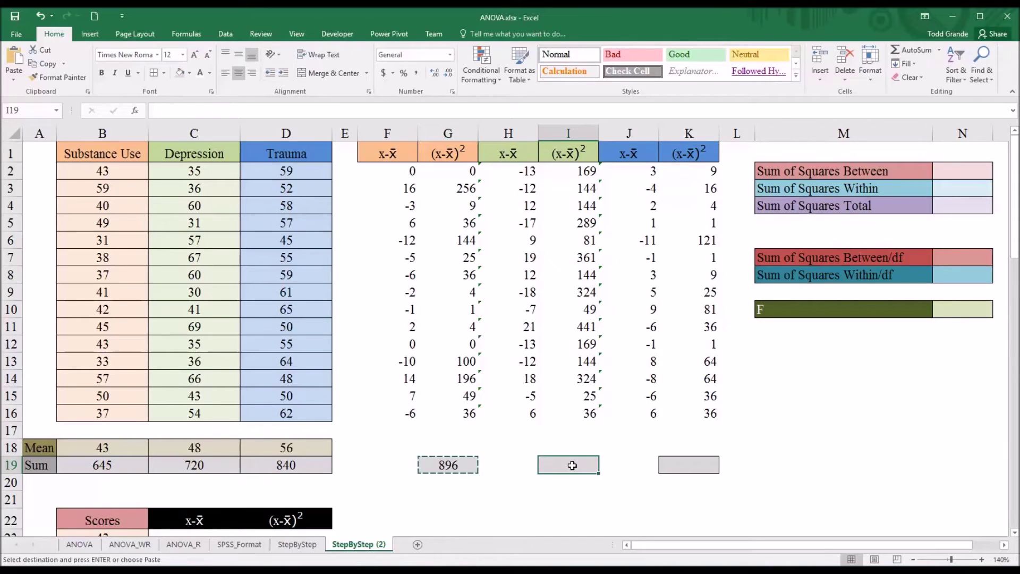
{"action": "key", "text": "ctrl+v"}
{"action": "left_click", "coordinate": [681, 465]}
{"action": "key", "text": "ctrl+v"}
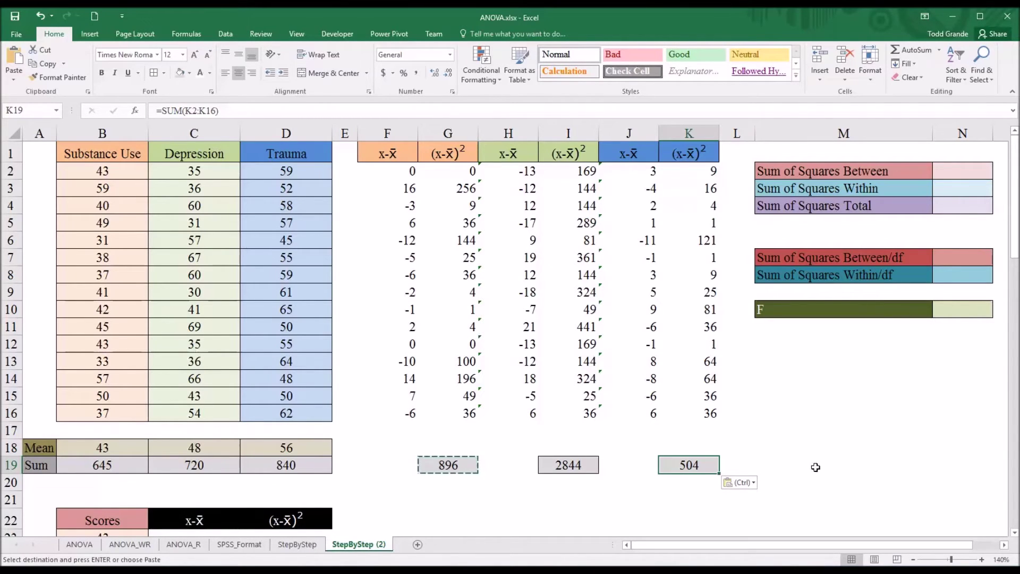
Calculate the Sum of Squares Within in N3 as =G19+I19+K19, and check the source total in G19
{"action": "left_click", "coordinate": [954, 191]}
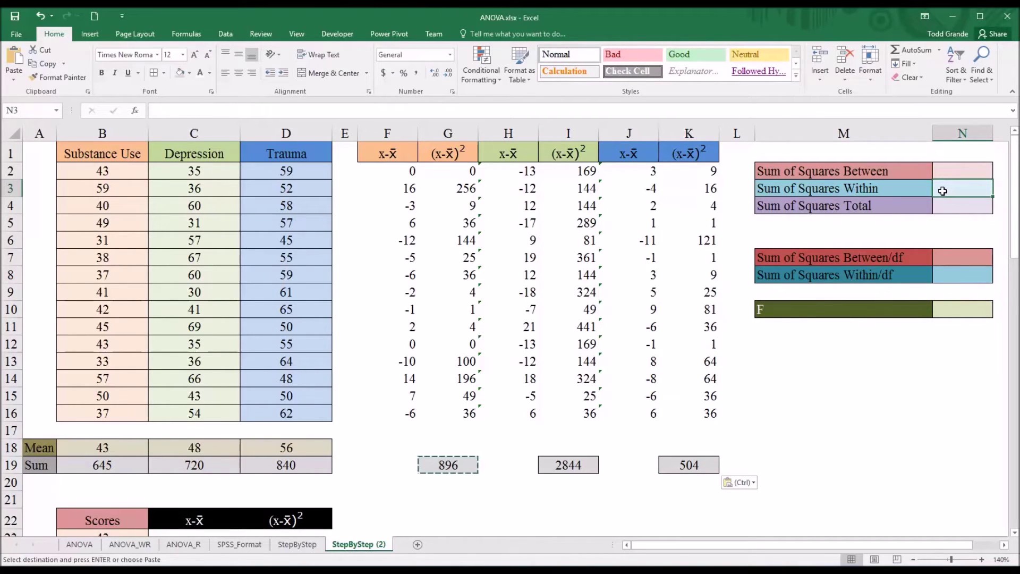
{"action": "type", "text": "="}
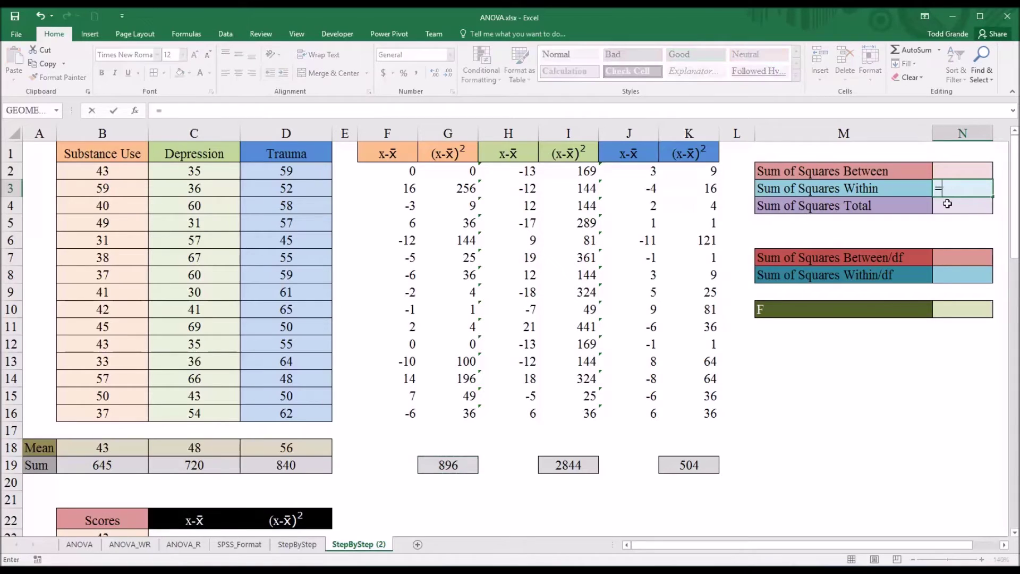
{"action": "left_click", "coordinate": [439, 465]}
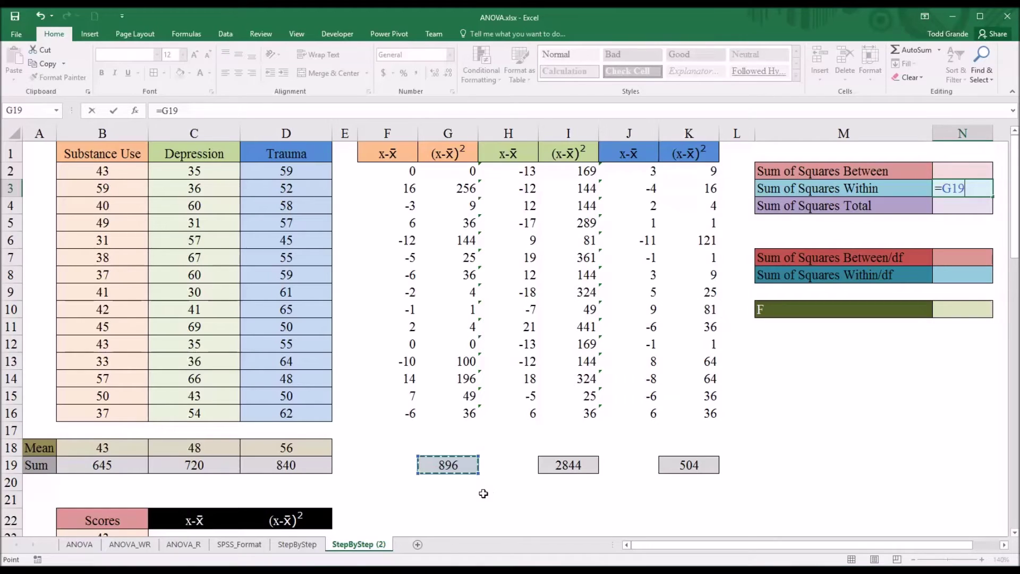
{"action": "type", "text": "+"}
{"action": "left_click", "coordinate": [553, 468]}
{"action": "type", "text": "+"}
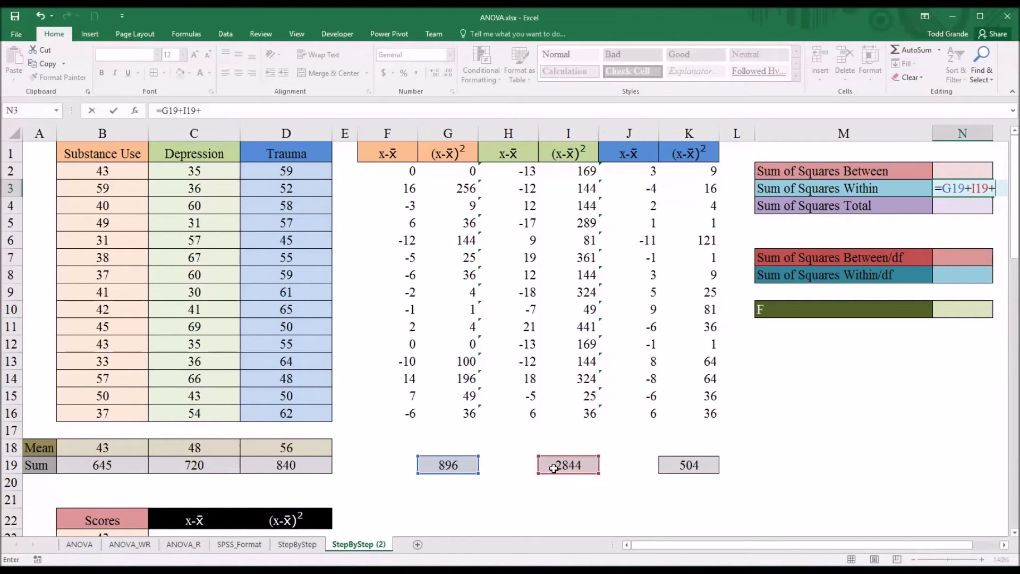
{"action": "left_click", "coordinate": [673, 465]}
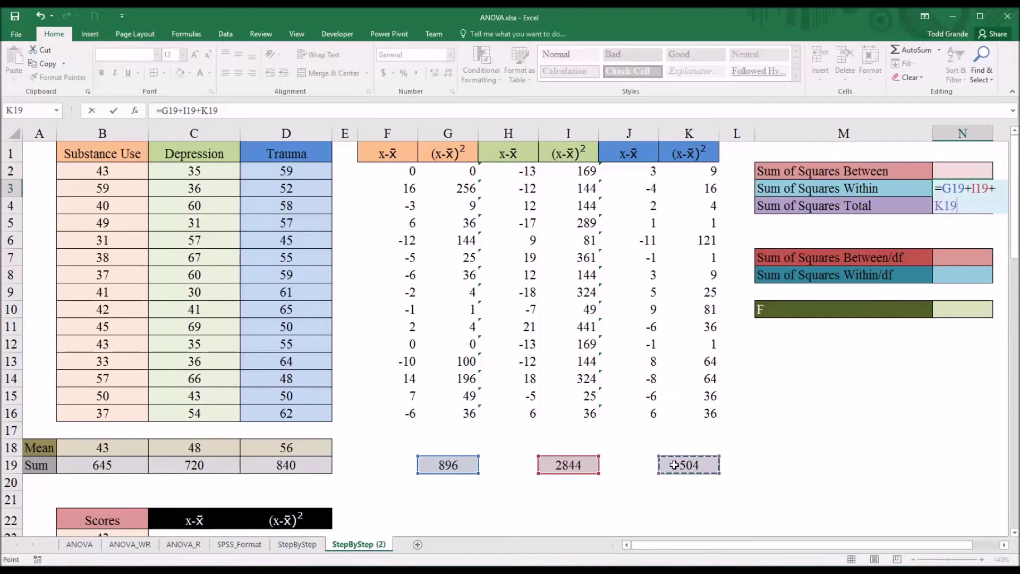
{"action": "key", "text": "Return"}
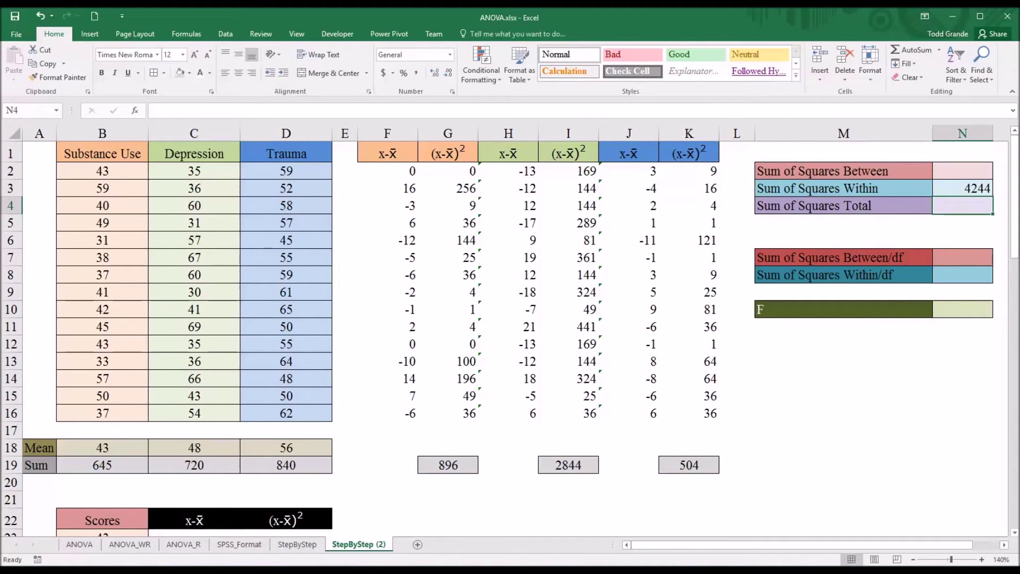
{"action": "left_click", "coordinate": [460, 466]}
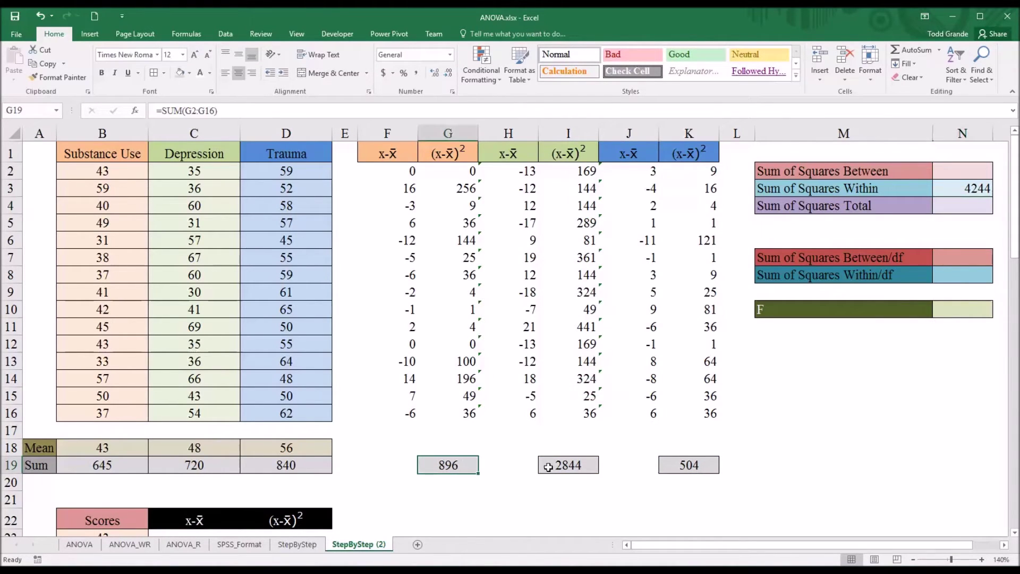
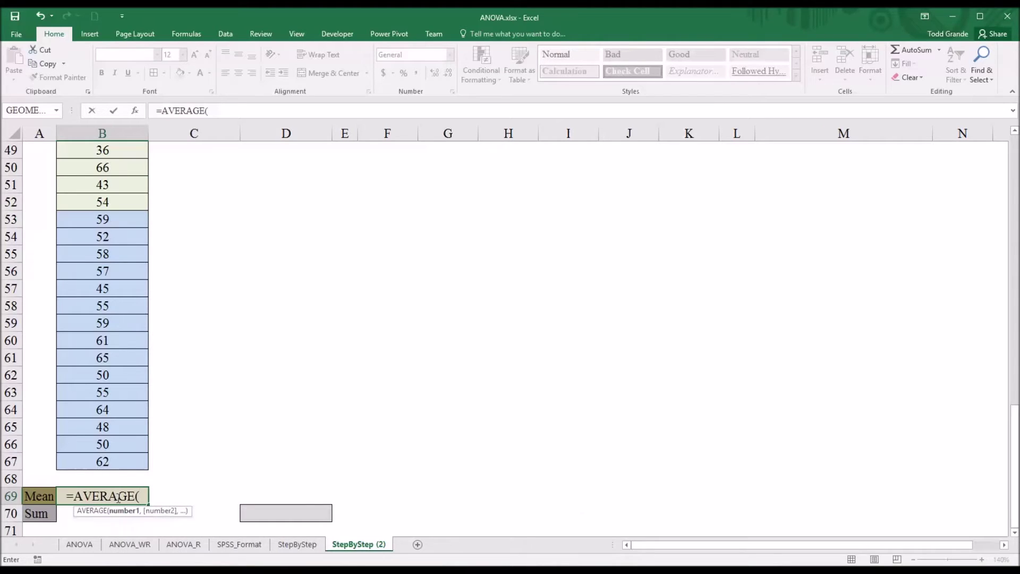
Complete the grand mean of all scores in B69 as =AVERAGE(B23:B67) and check its formula
{"action": "left_click_drag", "start_coordinate": [114, 465], "coordinate": [108, 193]}
{"action": "key", "text": "Return"}
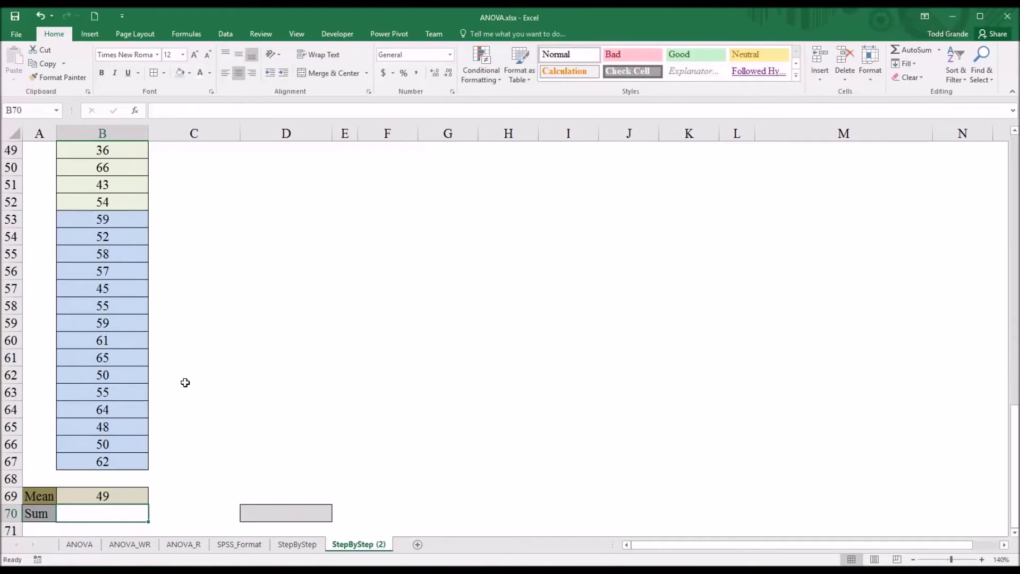
{"action": "left_click", "coordinate": [95, 498]}
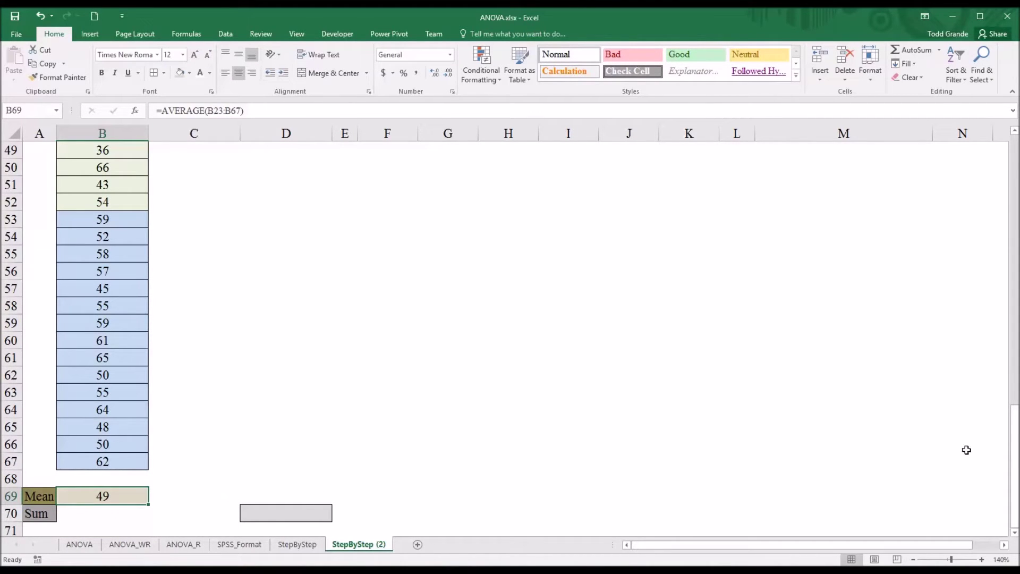
Enter the first deviation from the grand mean in C23 as =B23-$B$69 and fill the formula down to C67
{"action": "left_click_drag", "start_coordinate": [1015, 464], "coordinate": [1012, 295]}
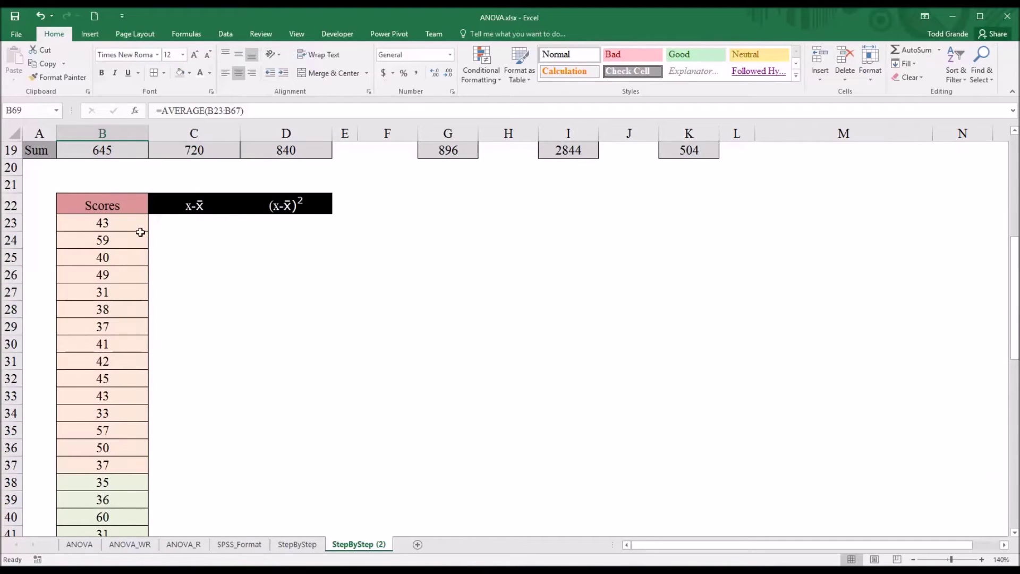
{"action": "left_click", "coordinate": [125, 225]}
{"action": "left_click", "coordinate": [184, 227]}
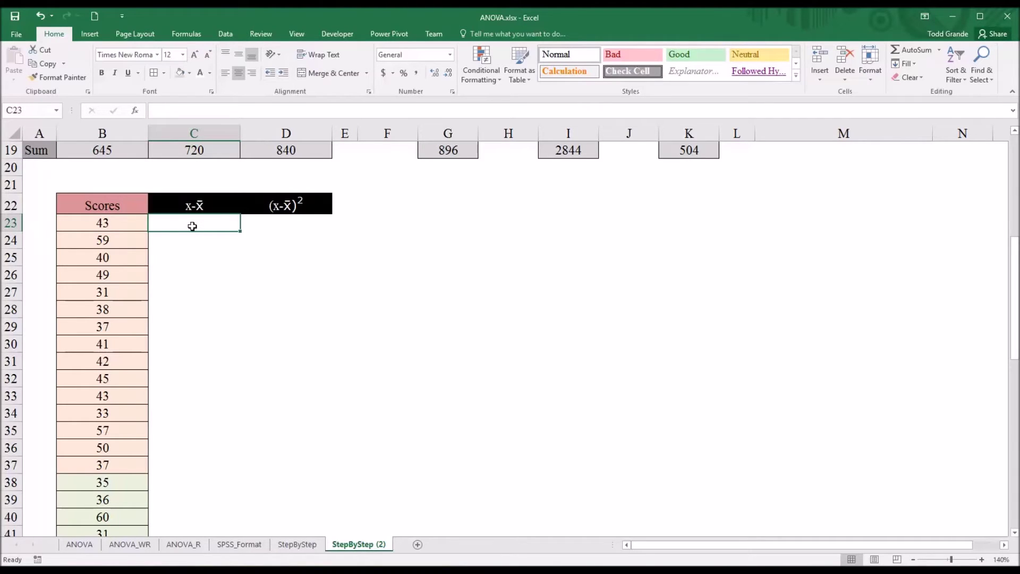
{"action": "type", "text": "="}
{"action": "left_click", "coordinate": [108, 224]}
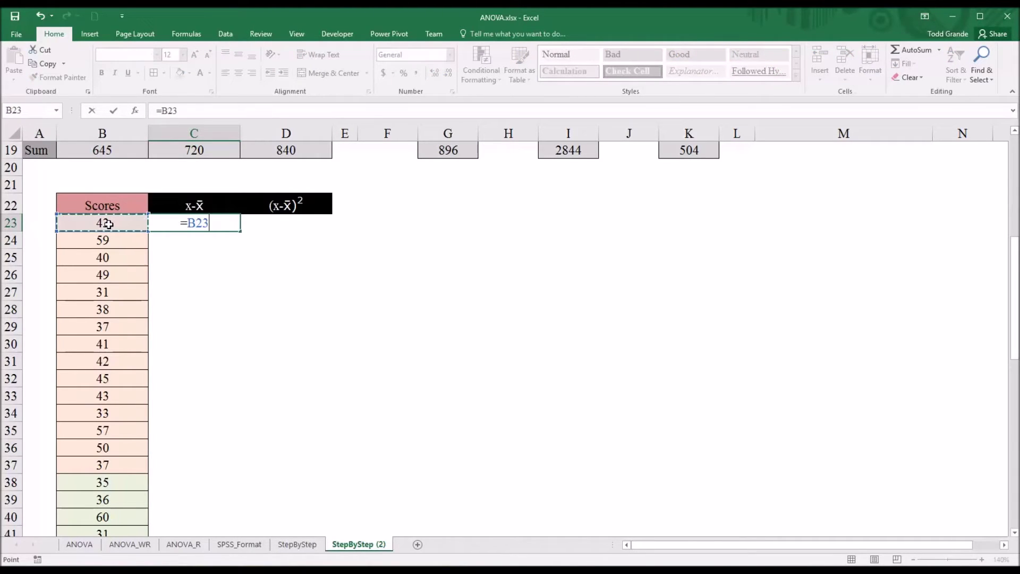
{"action": "type", "text": "-"}
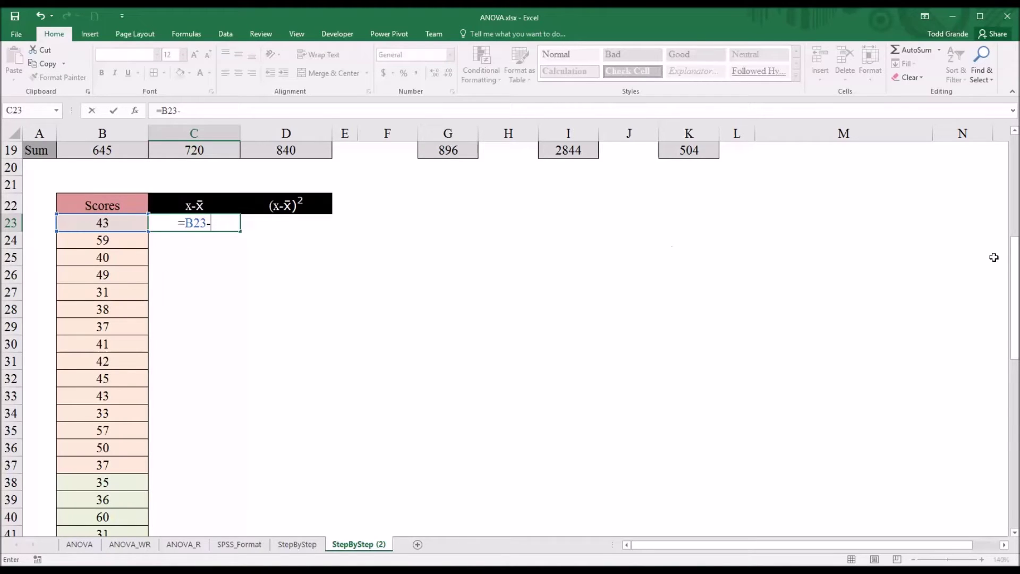
{"action": "left_click_drag", "start_coordinate": [1012, 266], "coordinate": [1012, 442]}
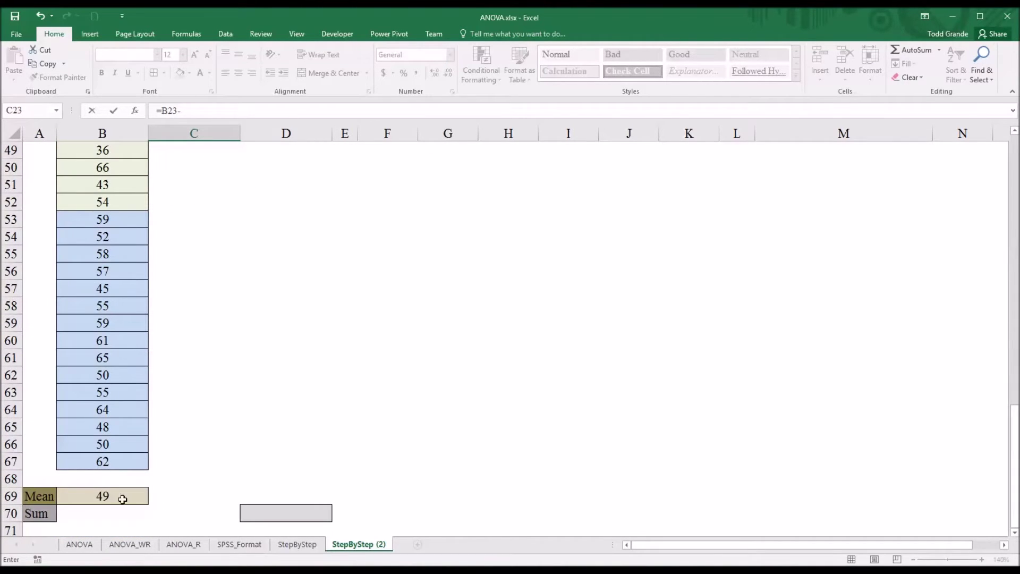
{"action": "left_click", "coordinate": [96, 498]}
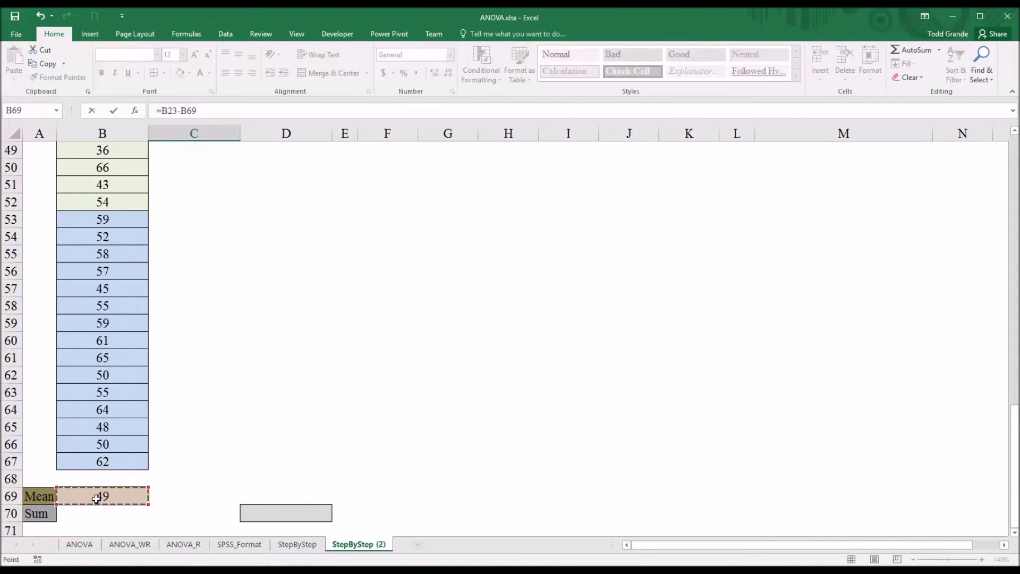
{"action": "key", "text": "F4"}
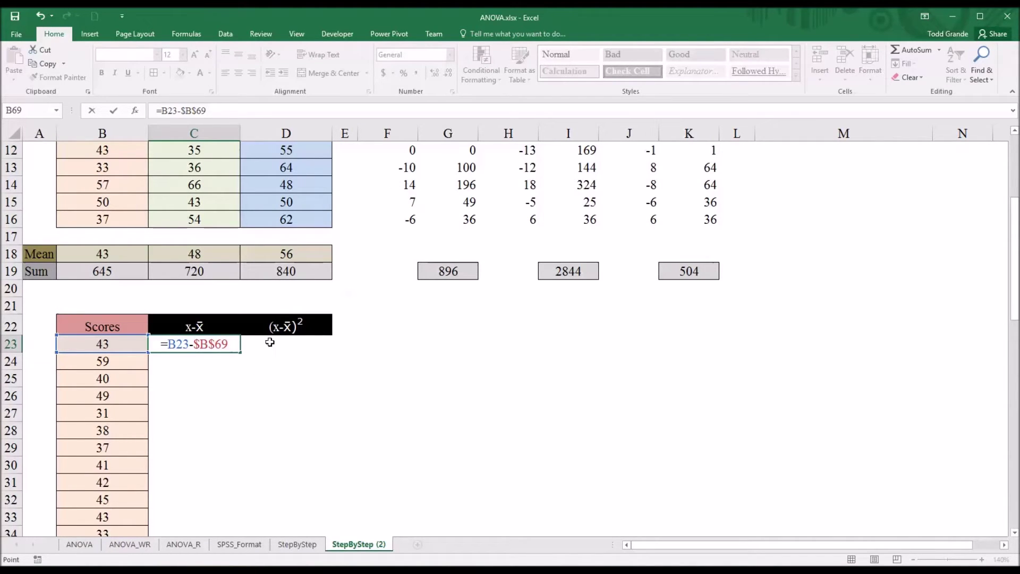
{"action": "key", "text": "Return"}
{"action": "left_click", "coordinate": [230, 352]}
{"action": "left_click_drag", "start_coordinate": [241, 355], "coordinate": [236, 500]}
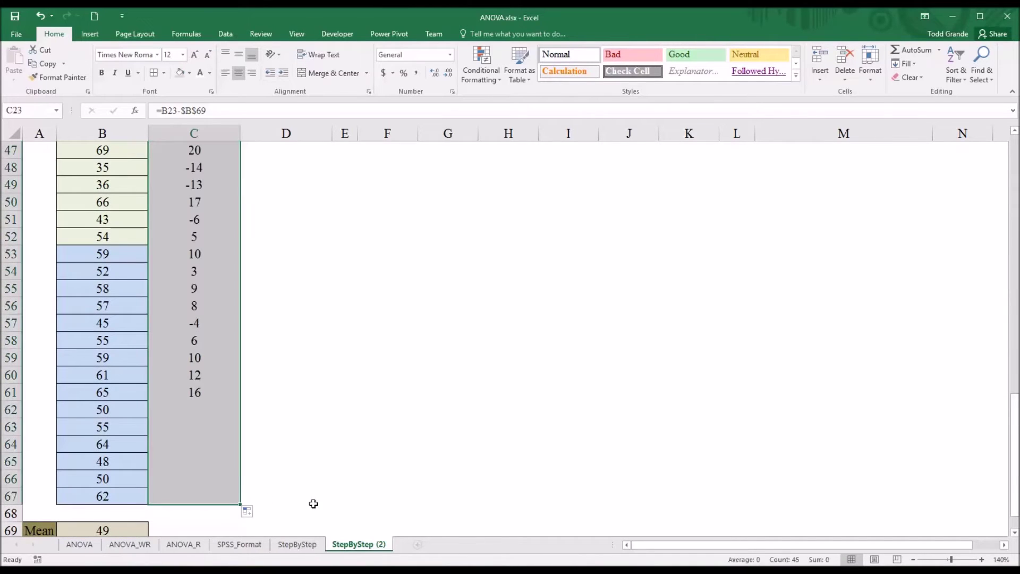
Square the first grand-mean deviation in D23 with =C23^2 and fill the formula down to D67
{"action": "left_click_drag", "start_coordinate": [1013, 457], "coordinate": [1014, 346]}
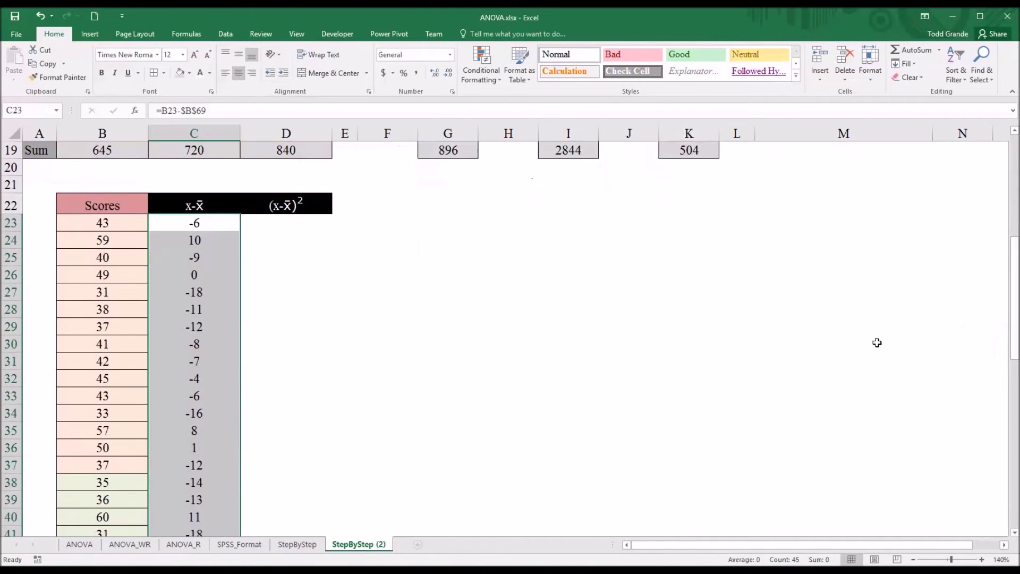
{"action": "left_click", "coordinate": [272, 225]}
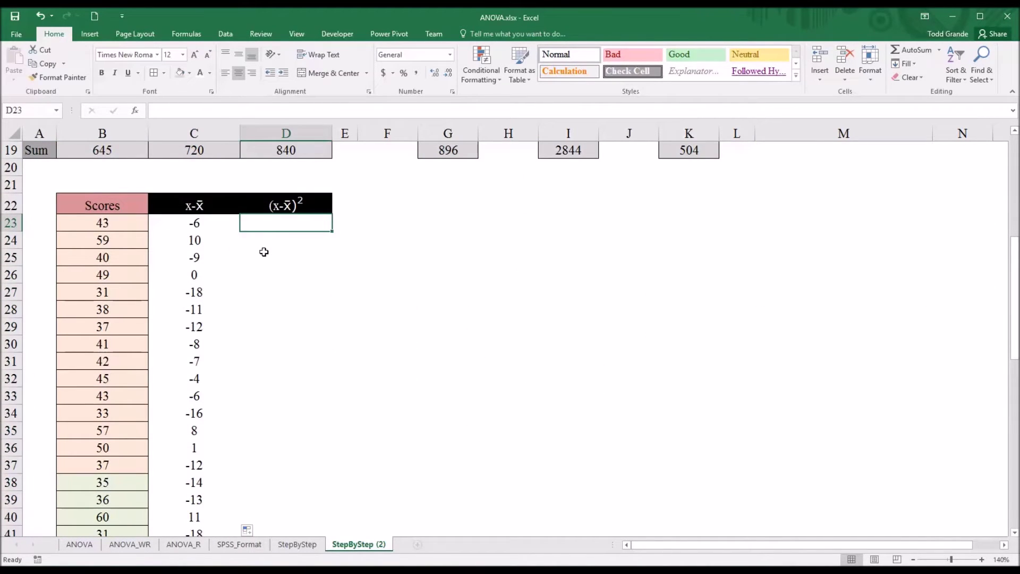
{"action": "type", "text": "="}
{"action": "left_click", "coordinate": [187, 223]}
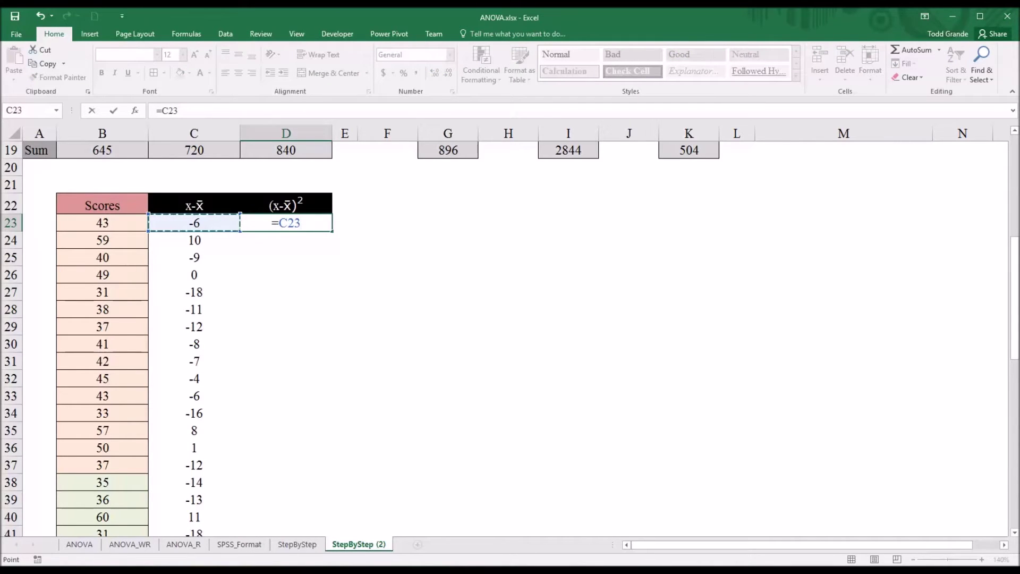
{"action": "type", "text": "^2"}
{"action": "key", "text": "Return"}
{"action": "left_click", "coordinate": [325, 227]}
{"action": "left_click_drag", "start_coordinate": [331, 236], "coordinate": [325, 468]}
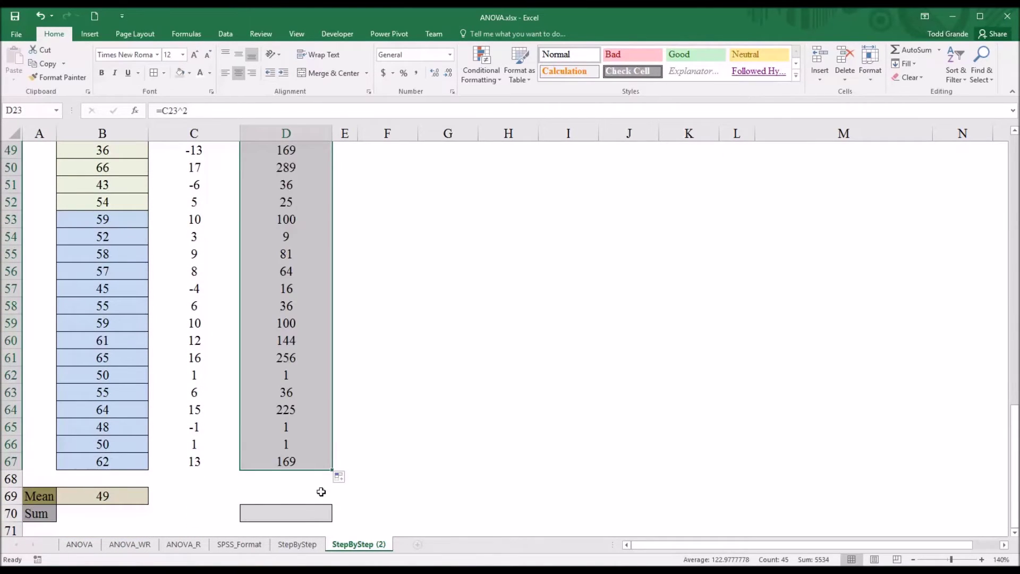
Total the squared grand-mean deviations in D70 with =SUM(D23:D67) and check the formula
{"action": "left_click", "coordinate": [281, 517]}
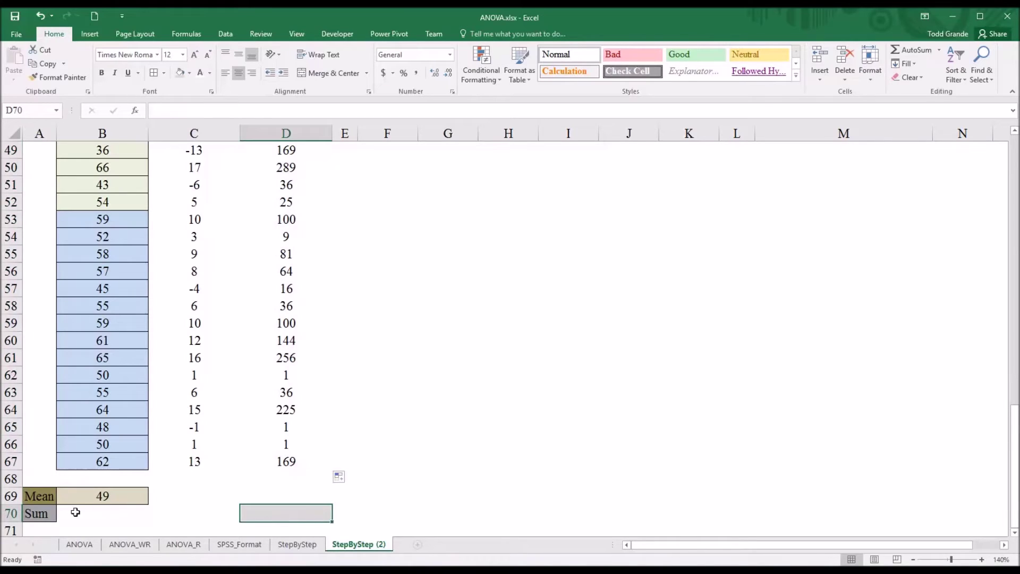
{"action": "left_click", "coordinate": [43, 511]}
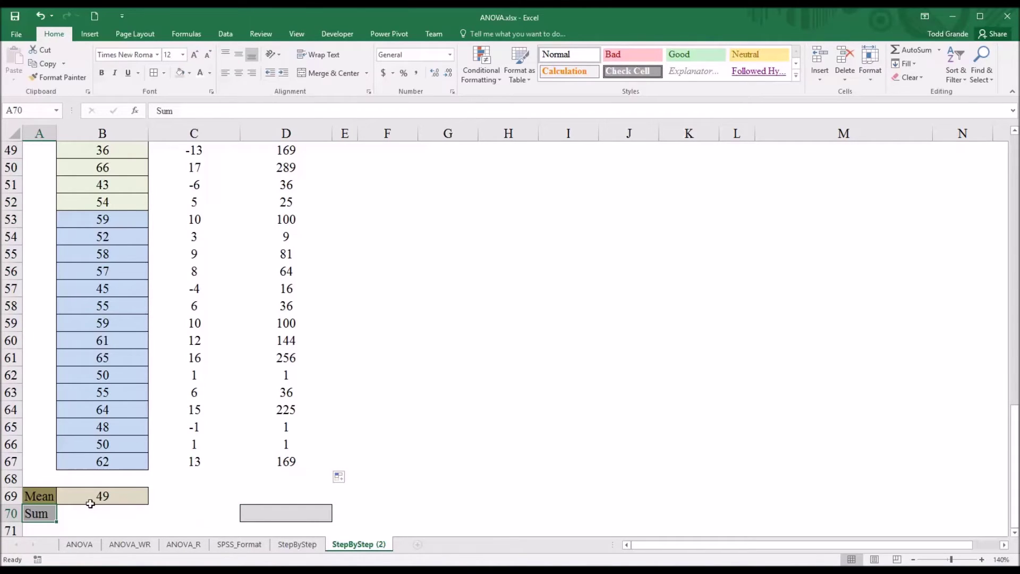
{"action": "left_click", "coordinate": [255, 517]}
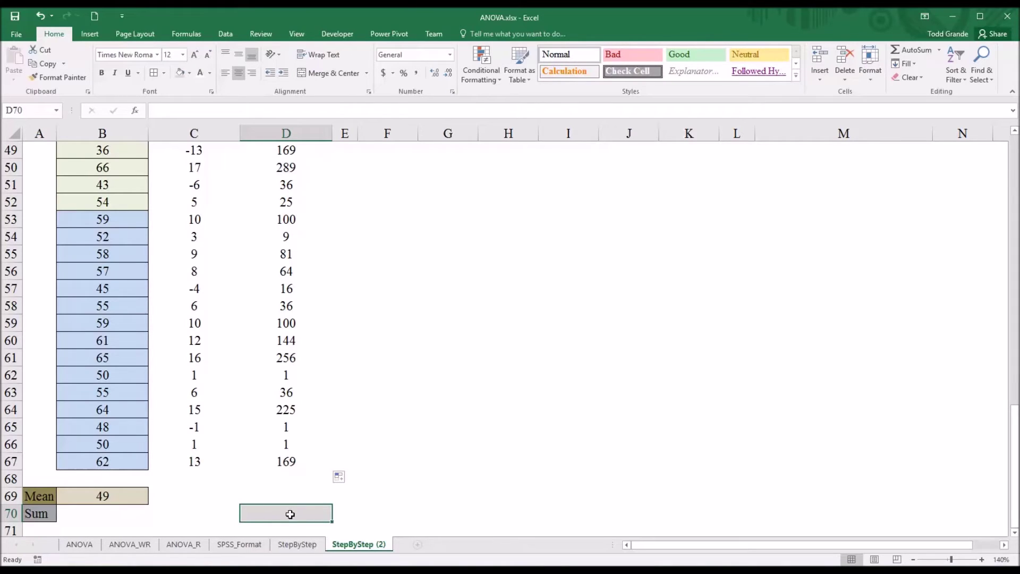
{"action": "type", "text": "=sum"}
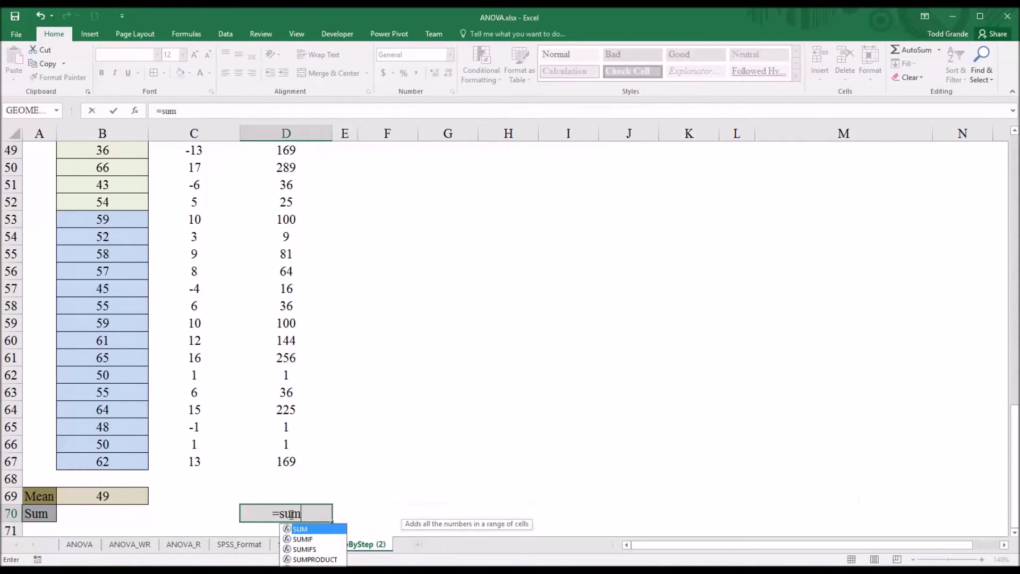
{"action": "type", "text": "("}
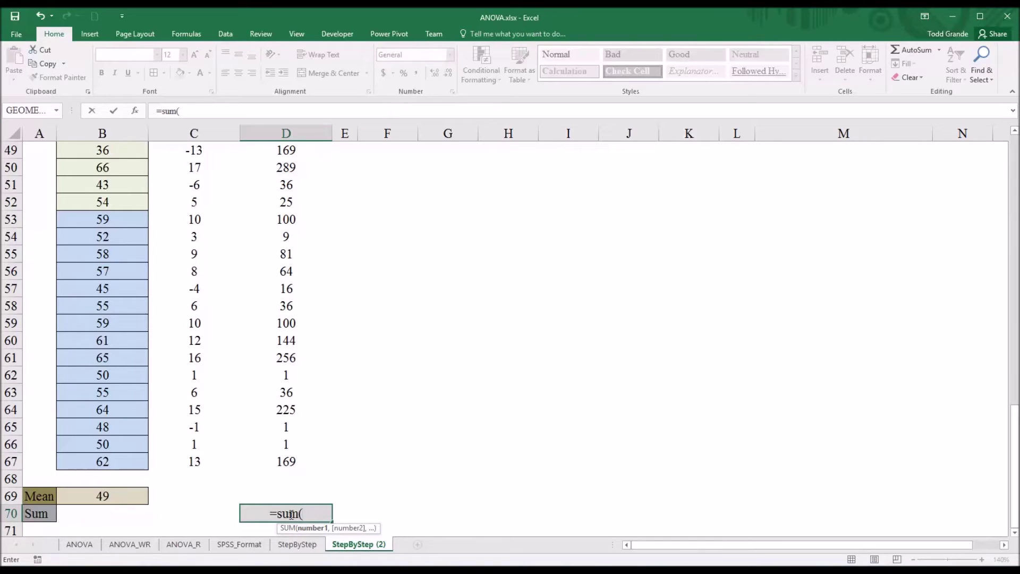
{"action": "left_click_drag", "start_coordinate": [282, 460], "coordinate": [293, 192]}
{"action": "key", "text": "Return"}
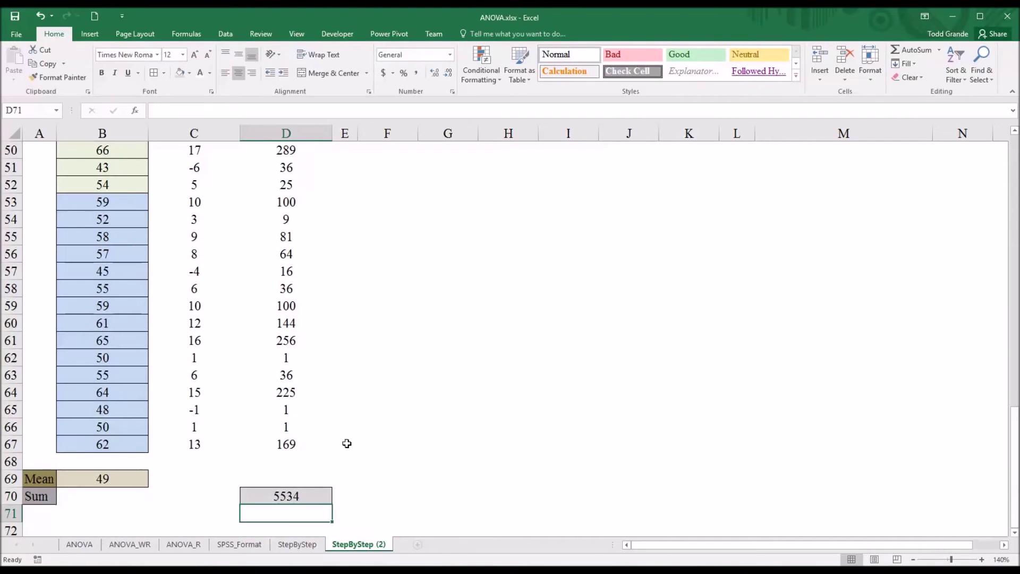
{"action": "left_click", "coordinate": [292, 497]}
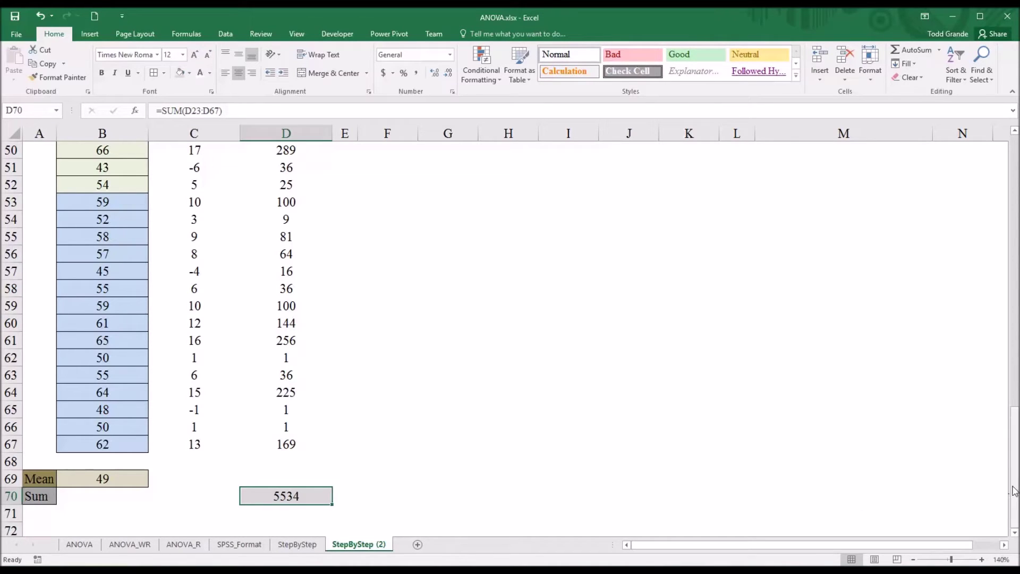
Enter the Sum of Squares Total in N4 as =D70 and check the reference
{"action": "left_click_drag", "start_coordinate": [1012, 490], "coordinate": [1013, 217]}
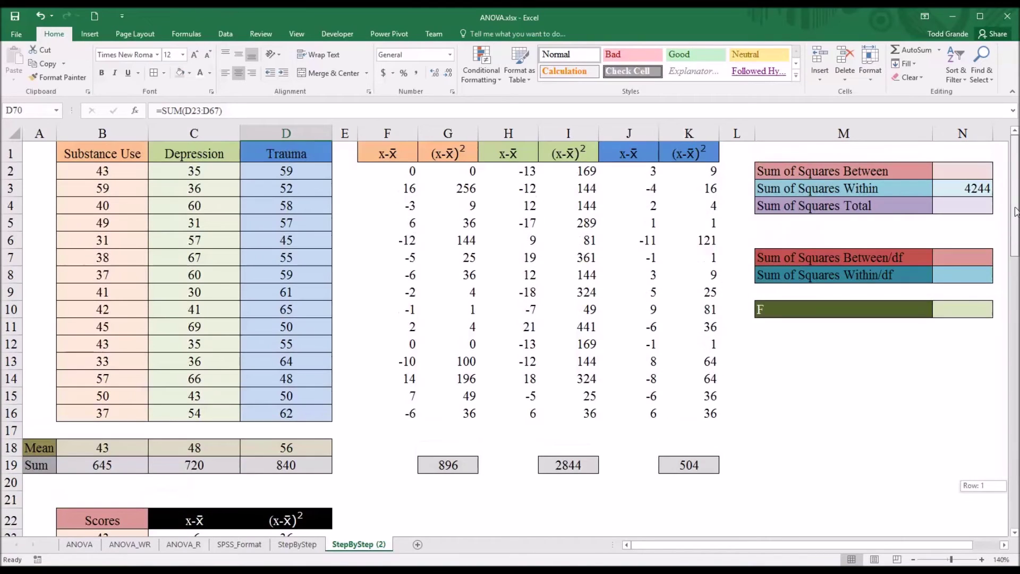
{"action": "left_click", "coordinate": [943, 210]}
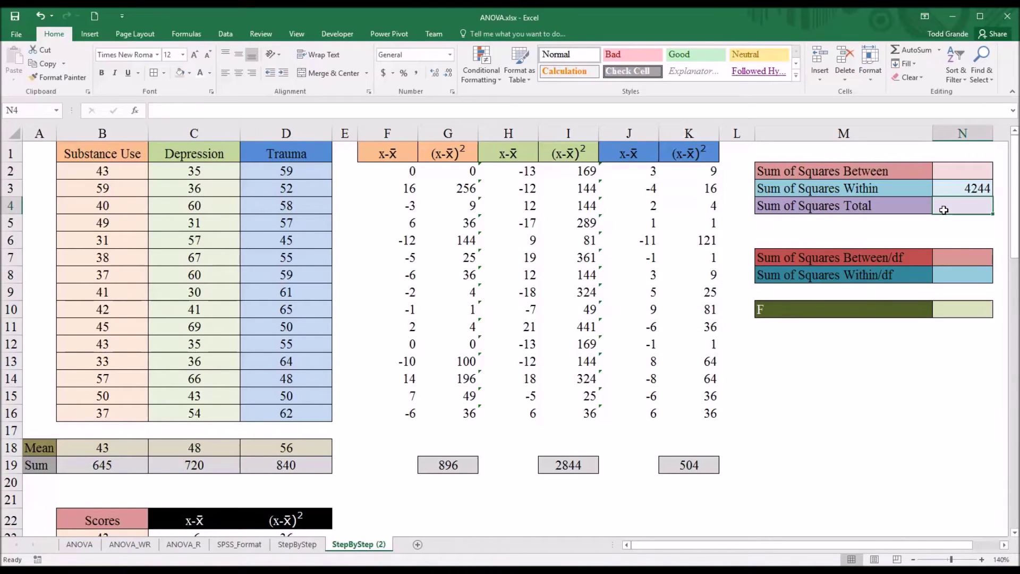
{"action": "type", "text": "="}
{"action": "left_click_drag", "start_coordinate": [1014, 213], "coordinate": [984, 480]}
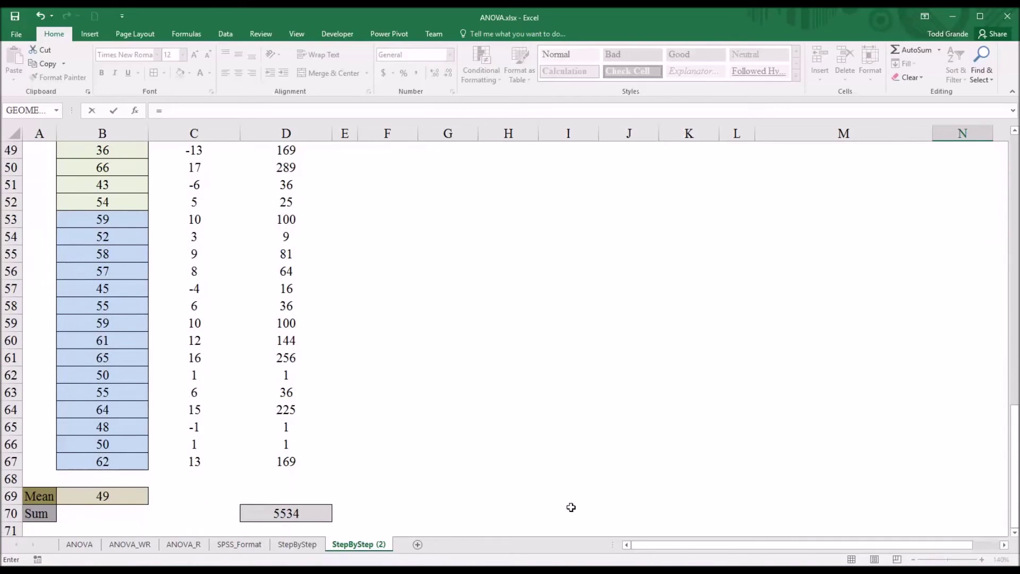
{"action": "left_click", "coordinate": [302, 515]}
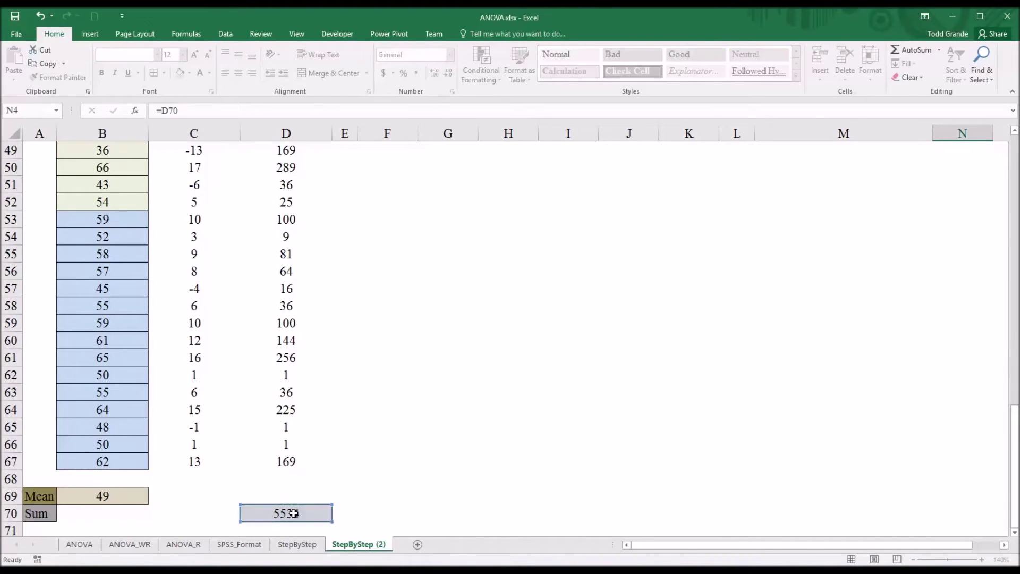
{"action": "key", "text": "Return"}
{"action": "left_click_drag", "start_coordinate": [1012, 284], "coordinate": [1015, 249]}
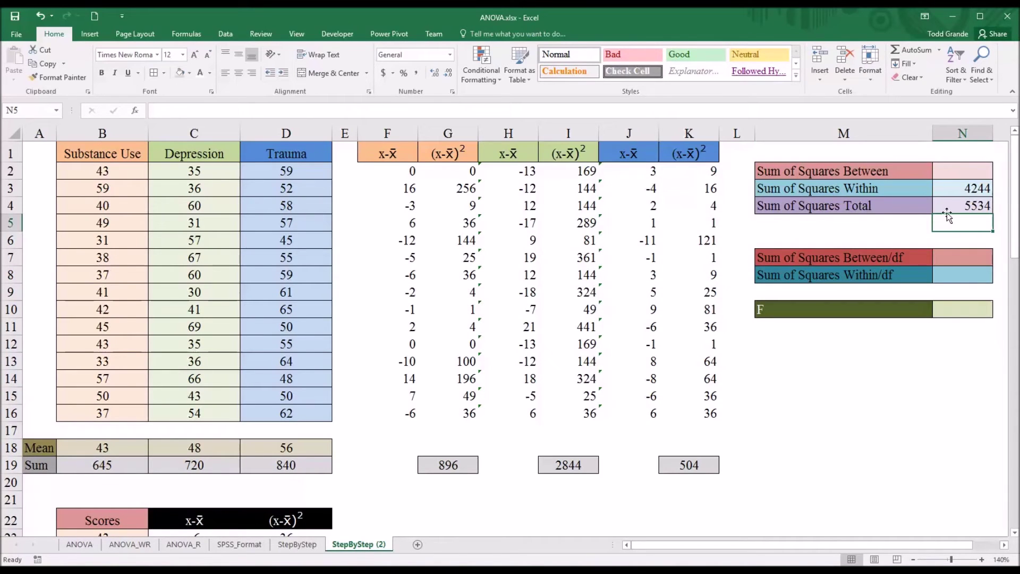
{"action": "left_click", "coordinate": [948, 209]}
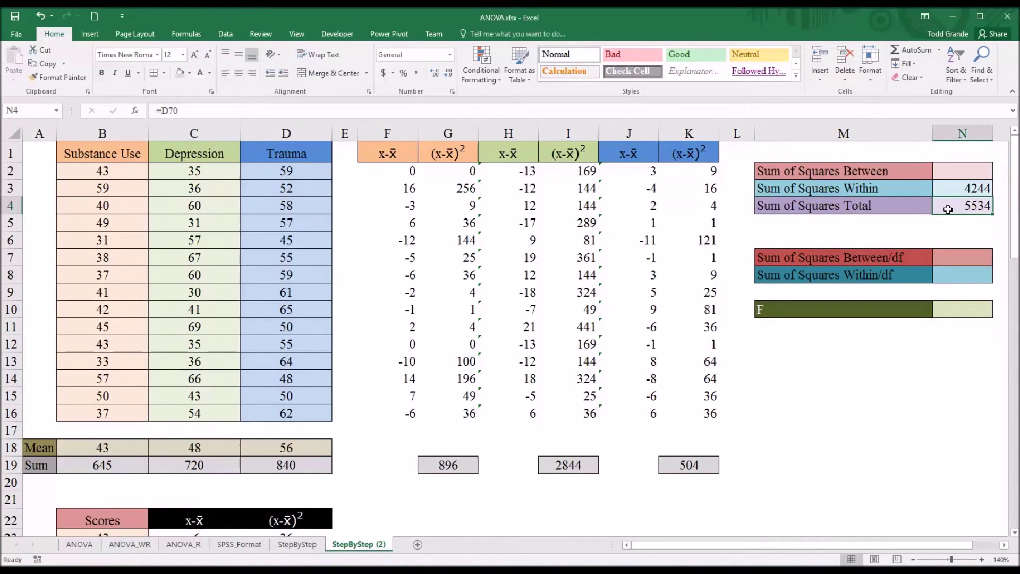
Review the within and total sums of squares, calculate the Sum of Squares Between in N2 as =N4-N3, and check its formula
{"action": "left_click", "coordinate": [952, 189]}
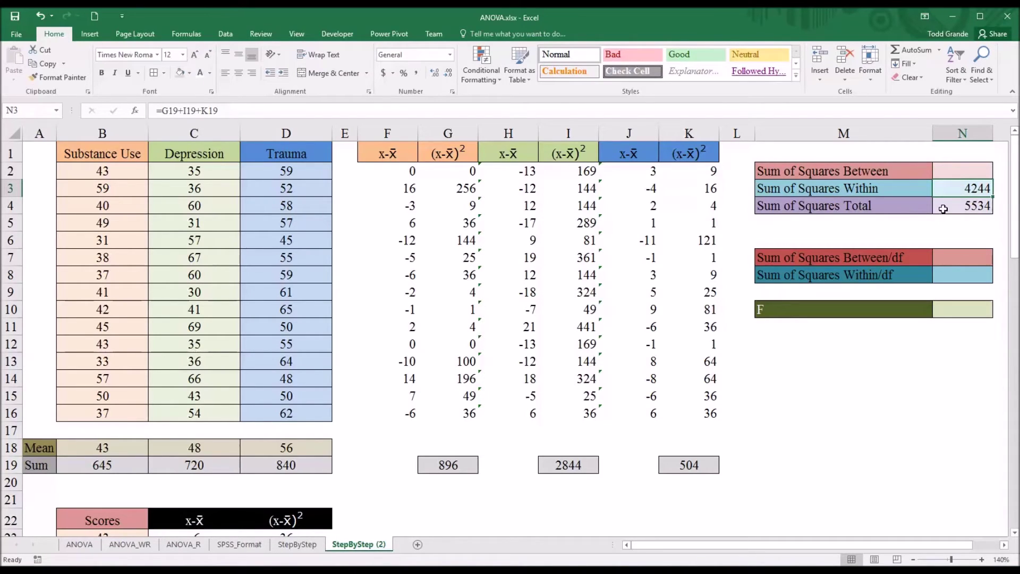
{"action": "left_click", "coordinate": [943, 207]}
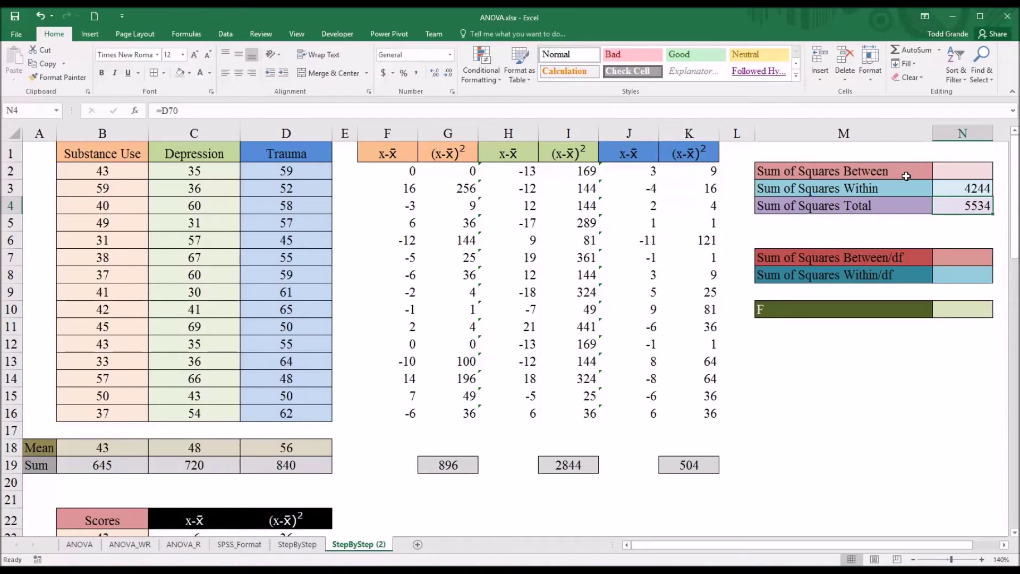
{"action": "left_click", "coordinate": [943, 175]}
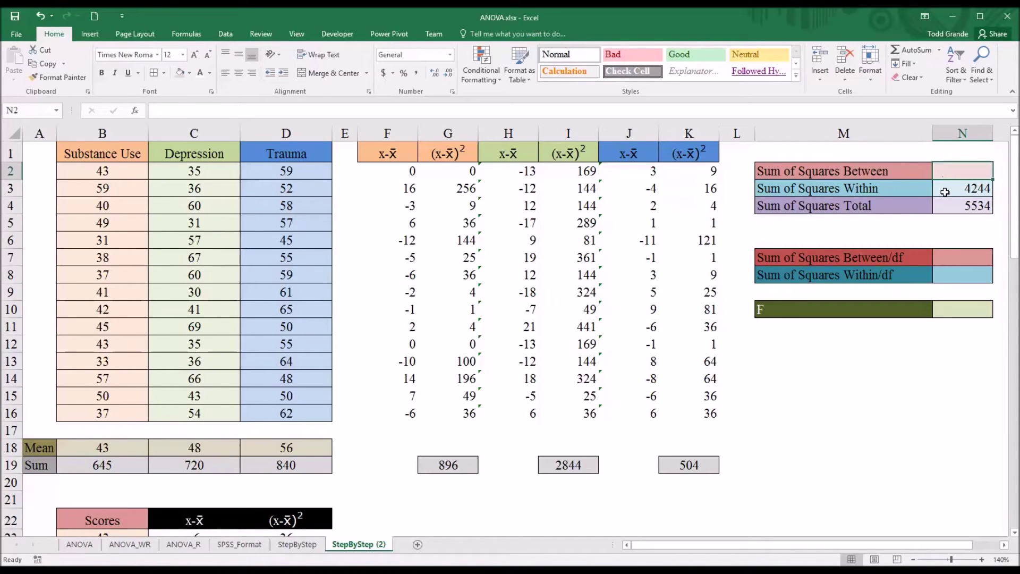
{"action": "left_click", "coordinate": [944, 192]}
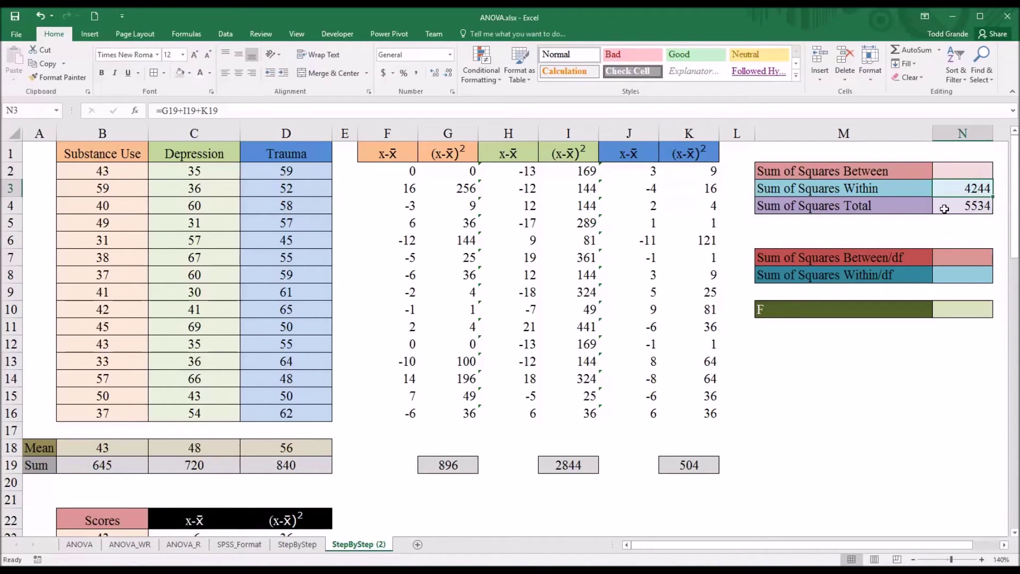
{"action": "left_click", "coordinate": [944, 207]}
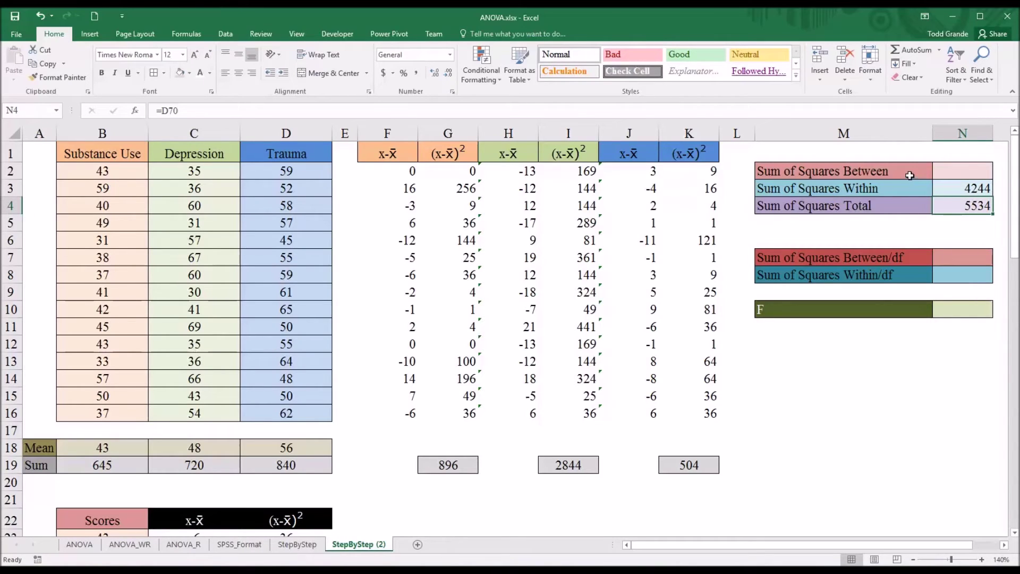
{"action": "left_click_drag", "start_coordinate": [948, 190], "coordinate": [947, 206]}
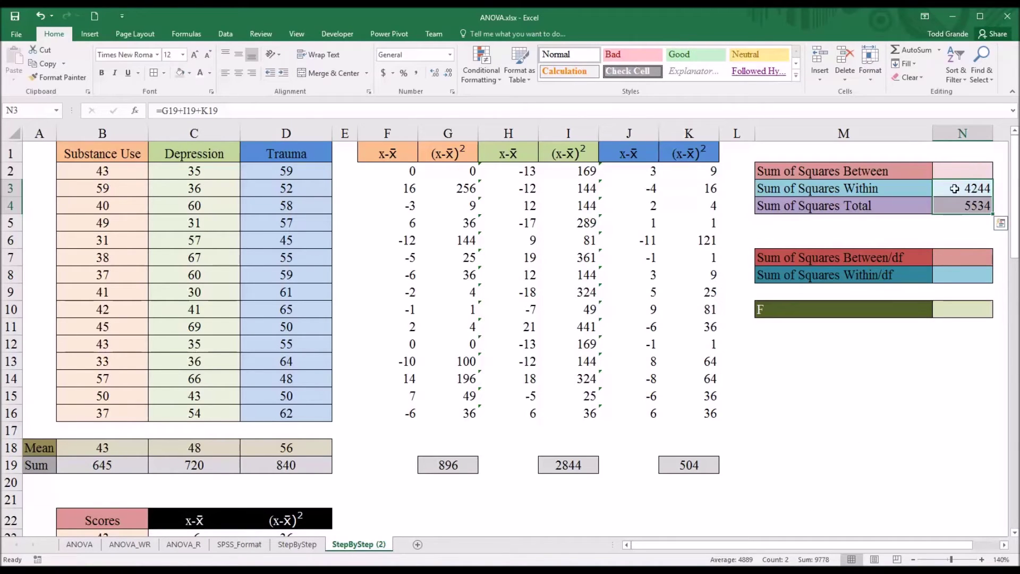
{"action": "left_click", "coordinate": [955, 173]}
{"action": "type", "text": "="}
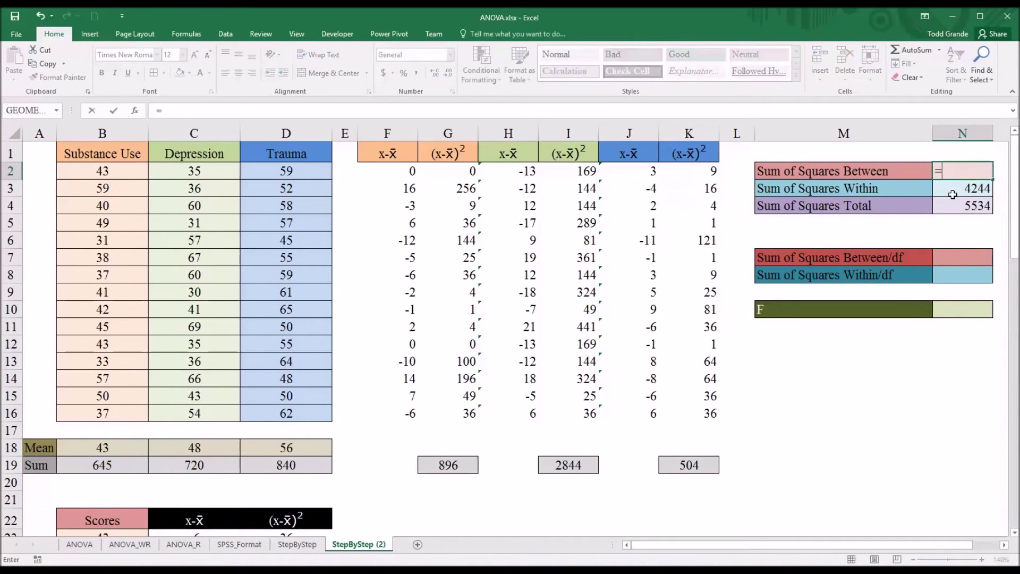
{"action": "left_click", "coordinate": [950, 207]}
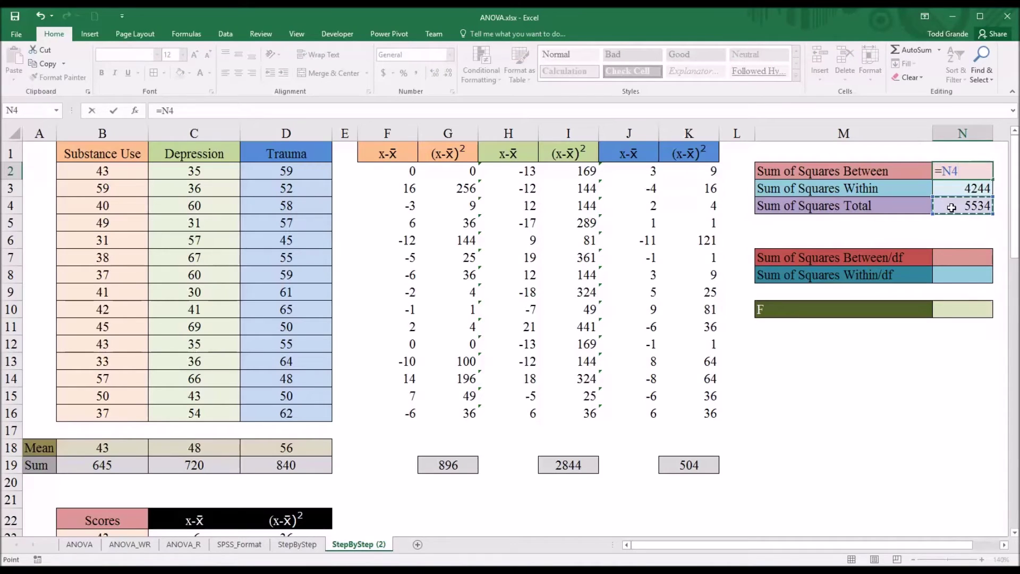
{"action": "type", "text": "-"}
{"action": "left_click", "coordinate": [953, 193]}
{"action": "key", "text": "Return"}
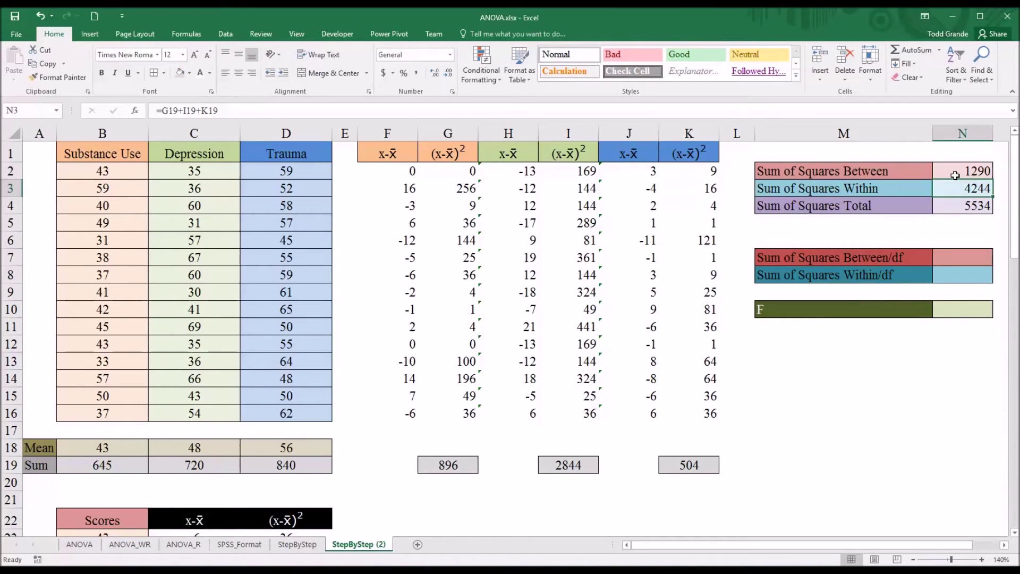
{"action": "left_click", "coordinate": [953, 174]}
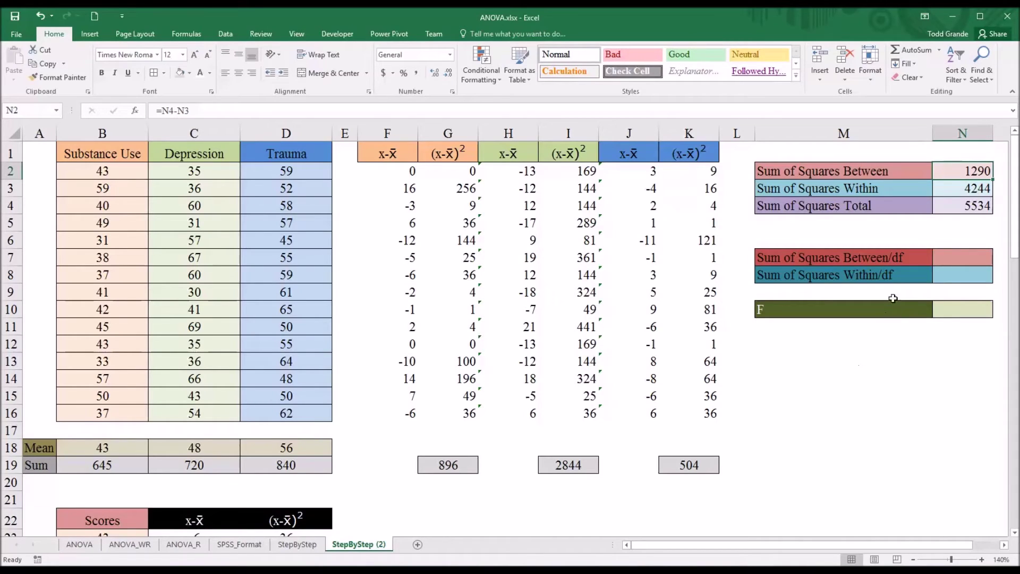
Calculate Sum of Squares Between/df in N7 as =N2/2 and check its formula
{"action": "left_click", "coordinate": [879, 260]}
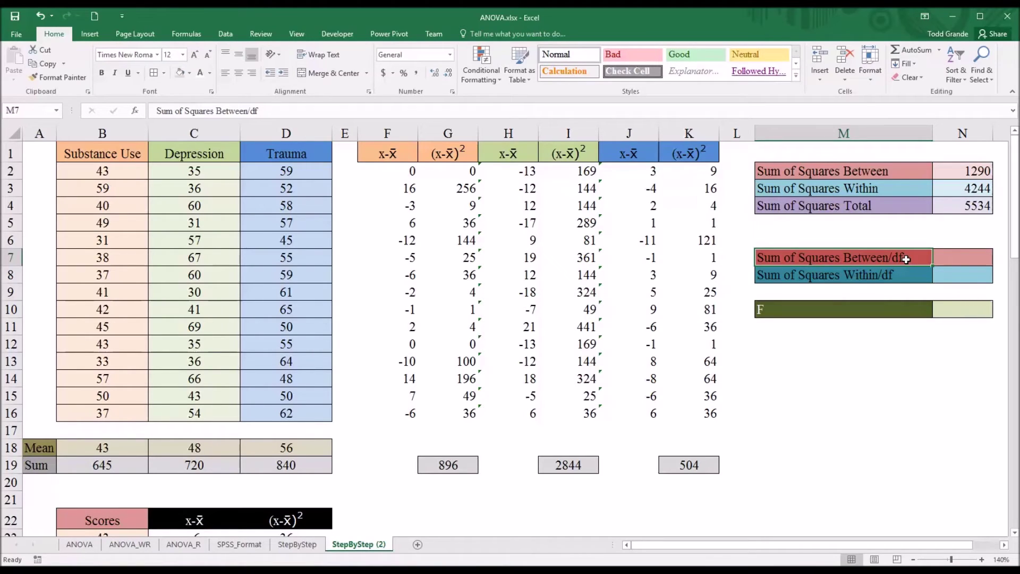
{"action": "left_click", "coordinate": [937, 257]}
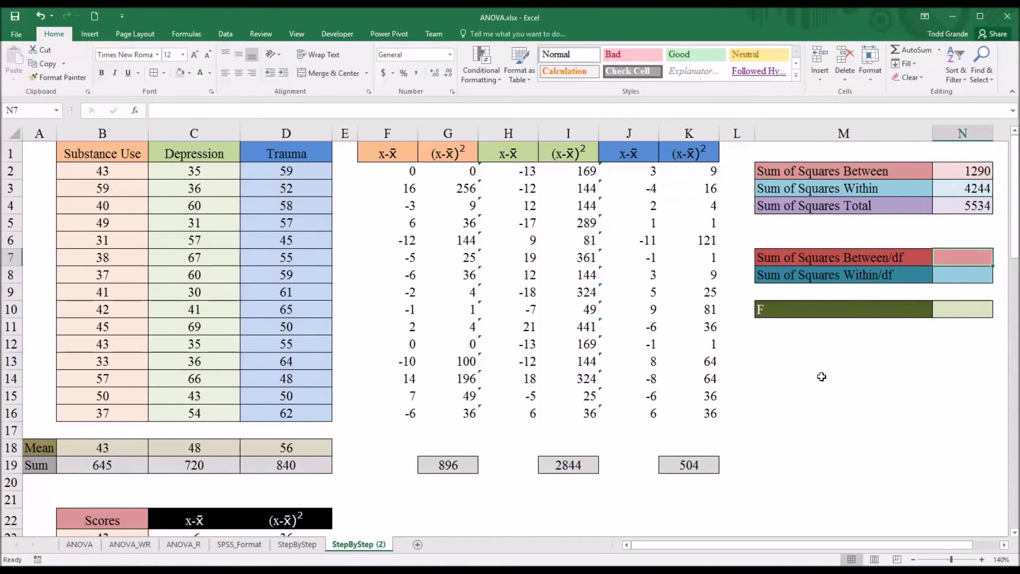
{"action": "type", "text": "="}
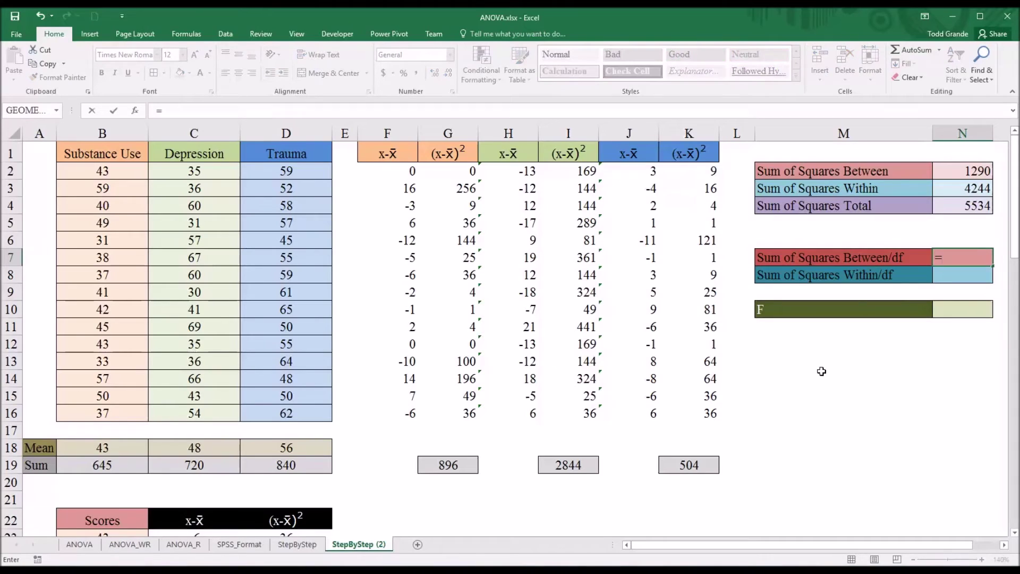
{"action": "left_click", "coordinate": [950, 171]}
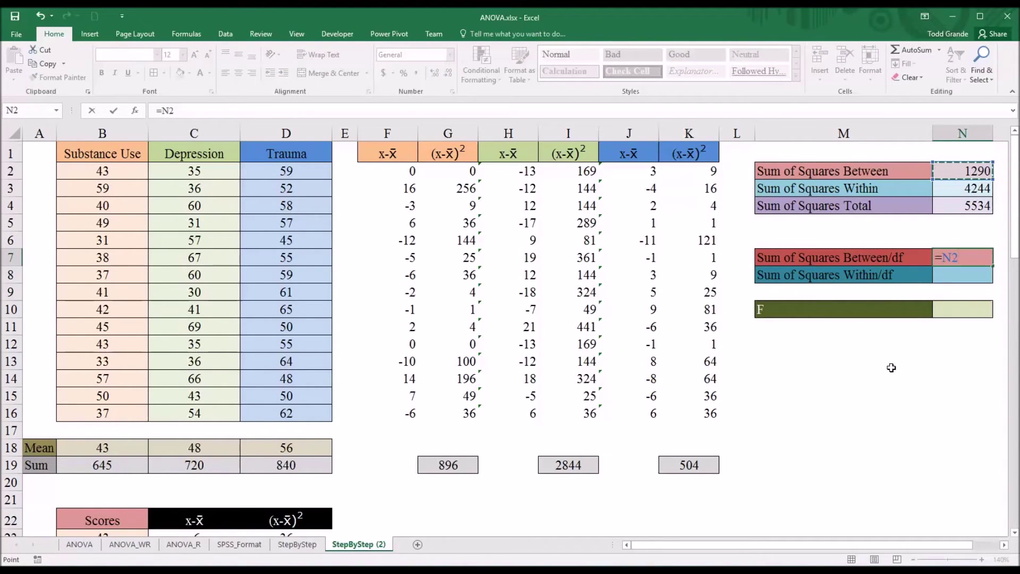
{"action": "type", "text": "/2"}
{"action": "key", "text": "Return"}
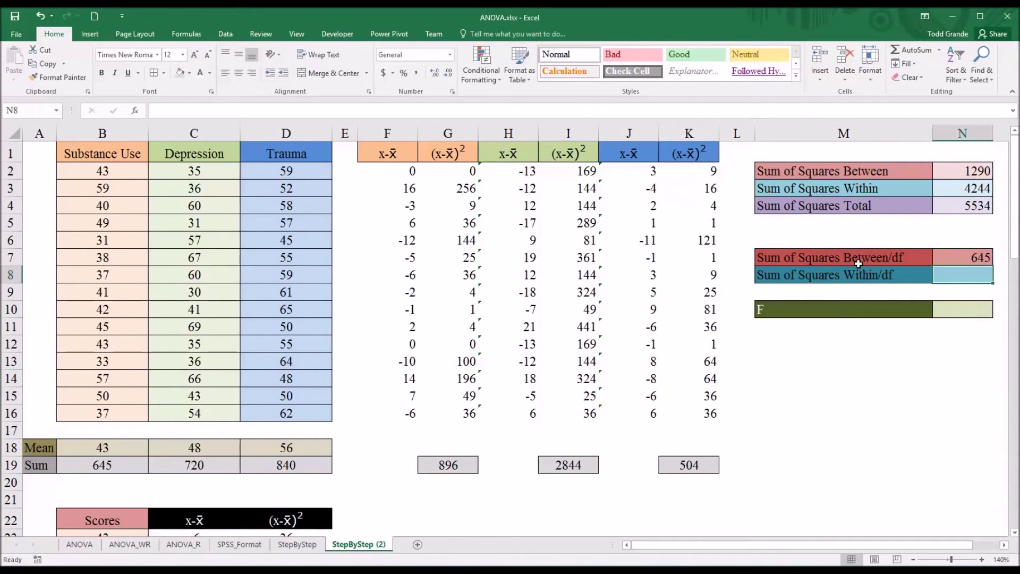
{"action": "left_click", "coordinate": [958, 259]}
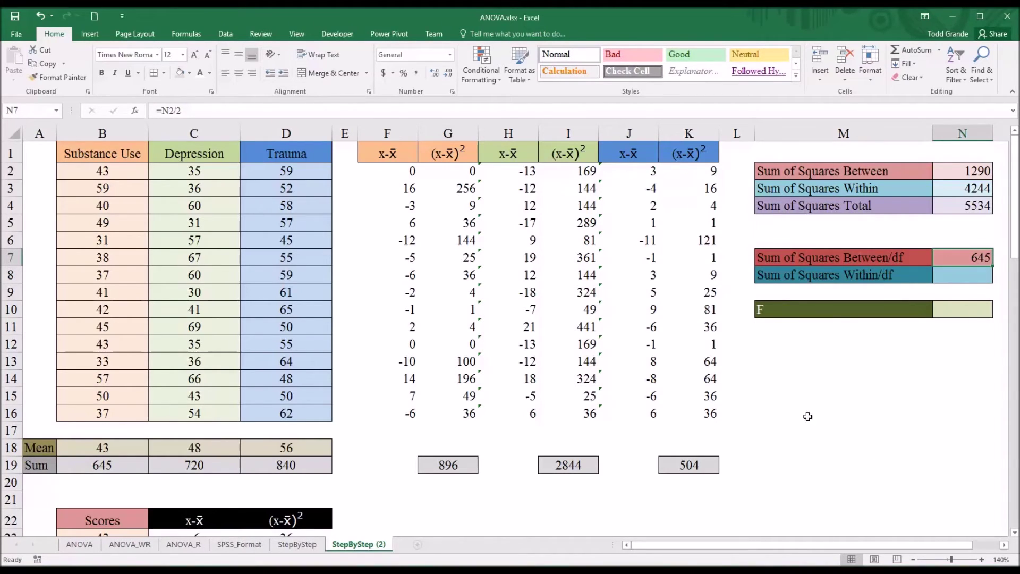
Calculate Sum of Squares Within/df in N8 as =N3/(COUNT(B23:B67)-3) and check its formula
{"action": "left_click", "coordinate": [946, 281]}
{"action": "type", "text": "="}
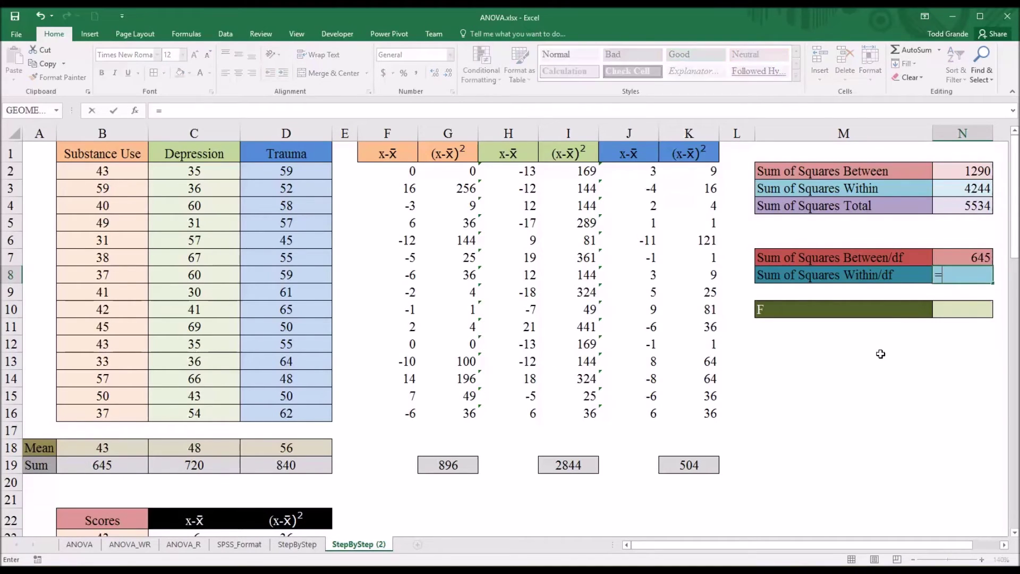
{"action": "left_click", "coordinate": [961, 191]}
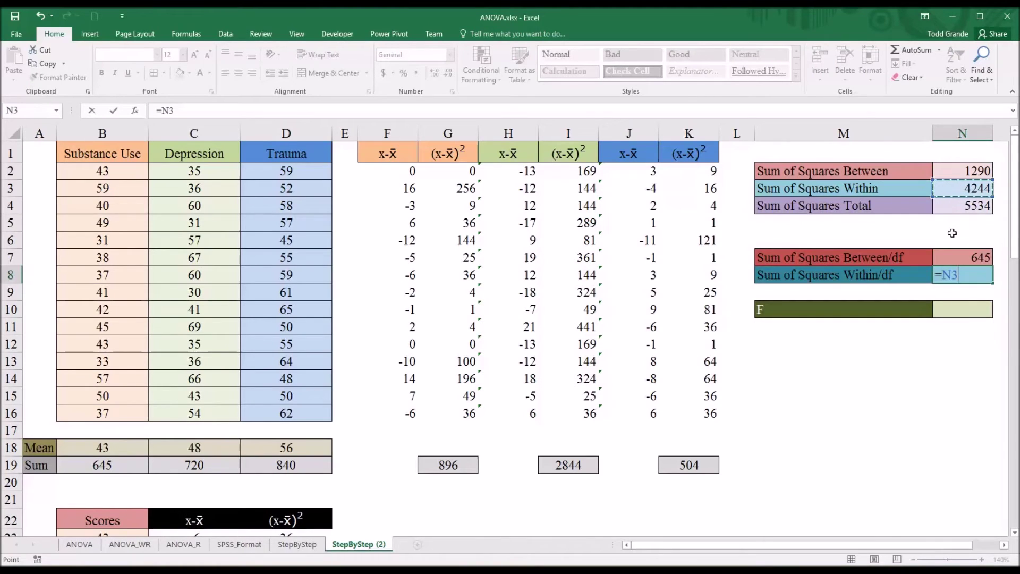
{"action": "type", "text": "/(cou"}
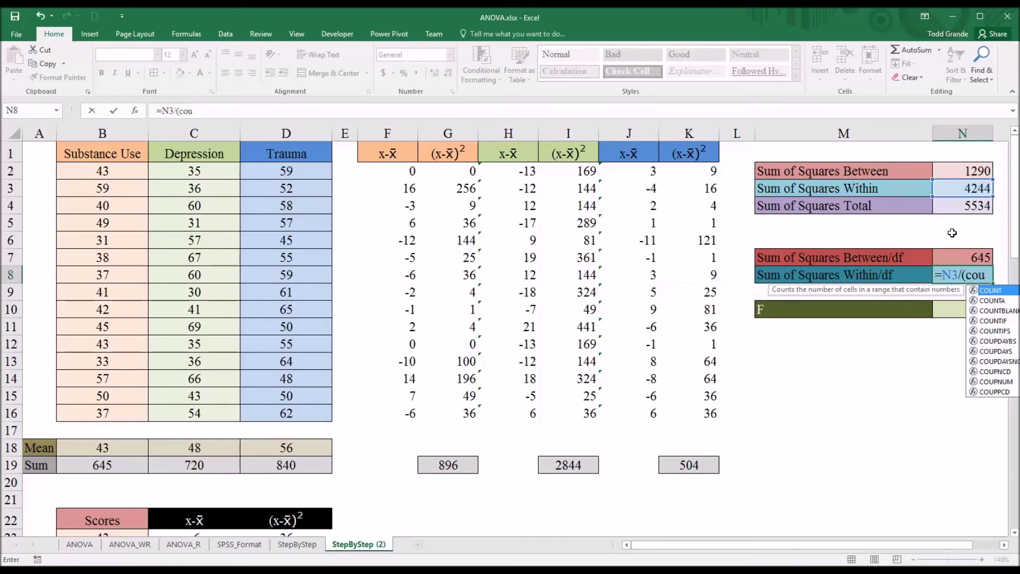
{"action": "type", "text": "nt"}
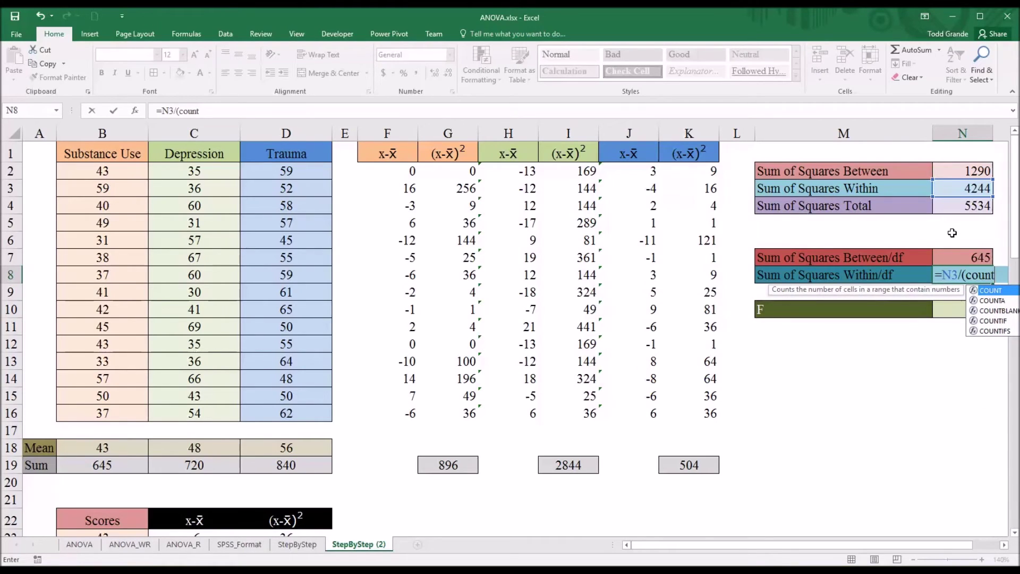
{"action": "type", "text": "("}
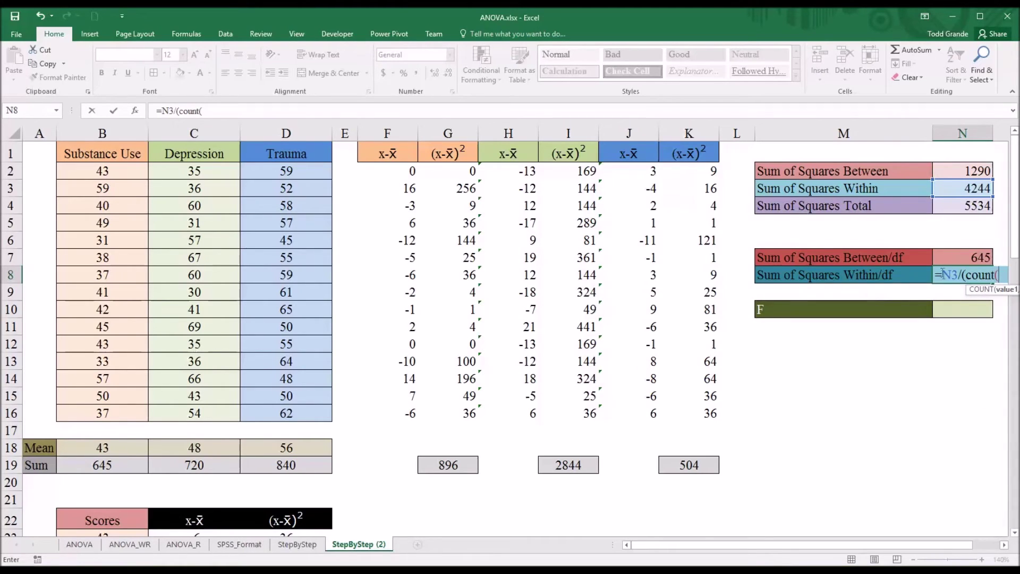
{"action": "left_click_drag", "start_coordinate": [1016, 250], "coordinate": [1014, 370]}
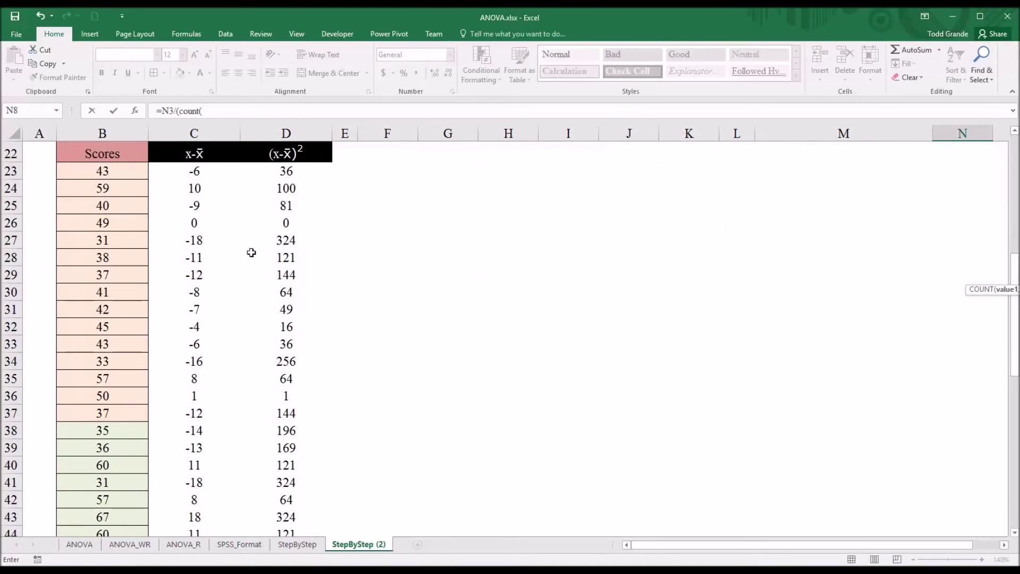
{"action": "left_click_drag", "start_coordinate": [117, 172], "coordinate": [109, 498]}
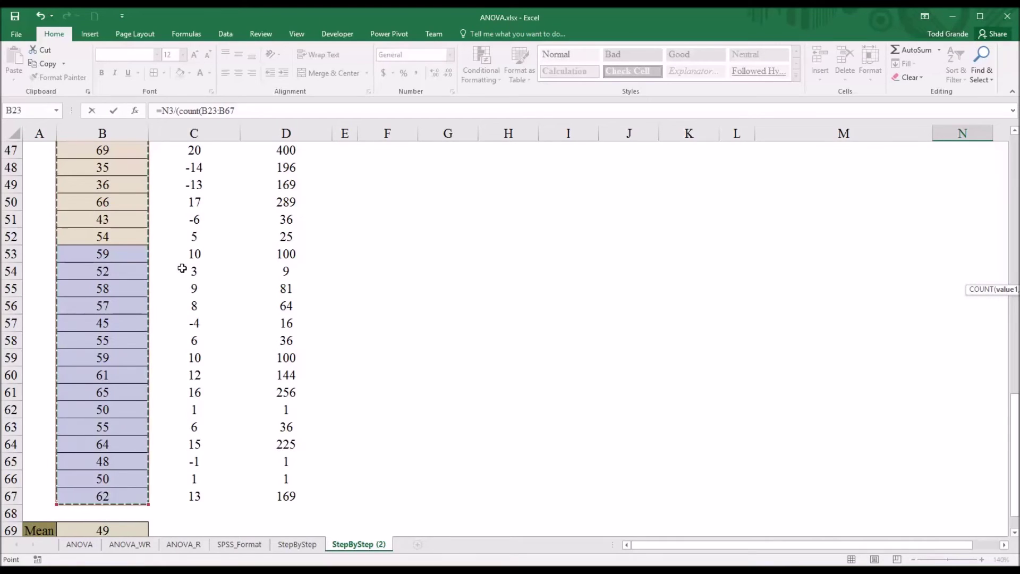
{"action": "left_click", "coordinate": [242, 110]}
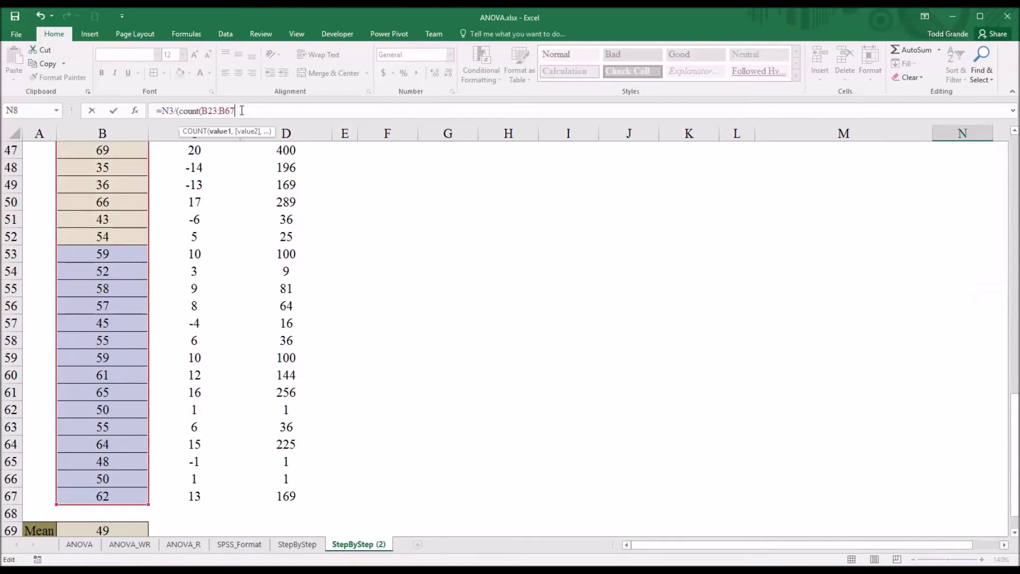
{"action": "type", "text": ")-3"}
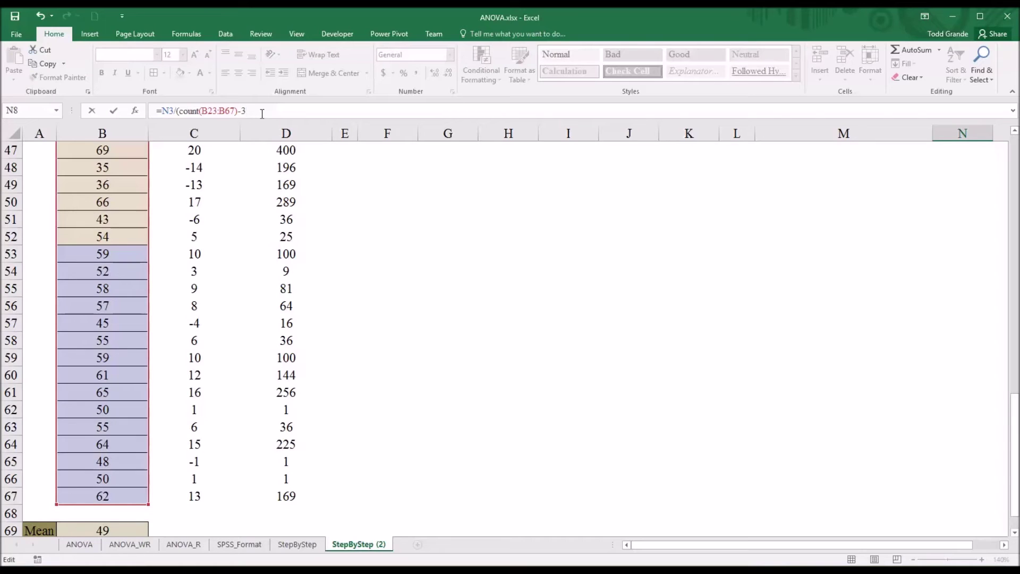
{"action": "key", "text": "Return"}
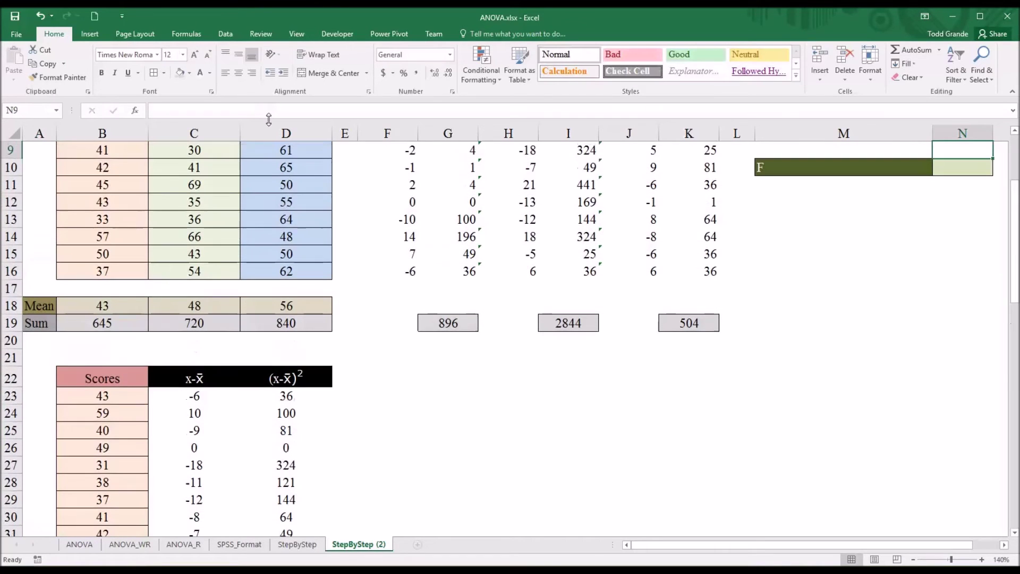
{"action": "left_click_drag", "start_coordinate": [1006, 273], "coordinate": [1009, 227]}
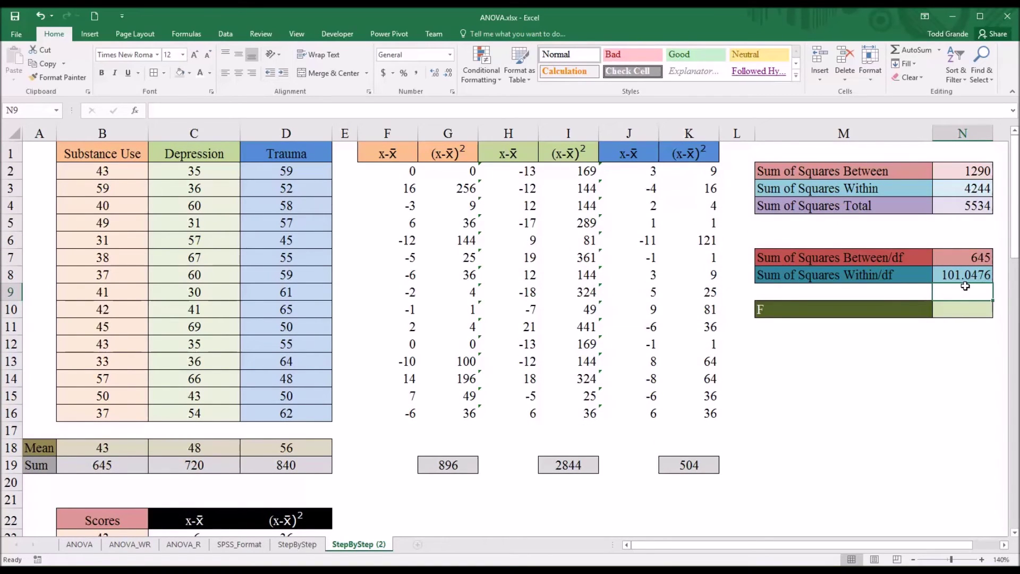
{"action": "left_click", "coordinate": [954, 277]}
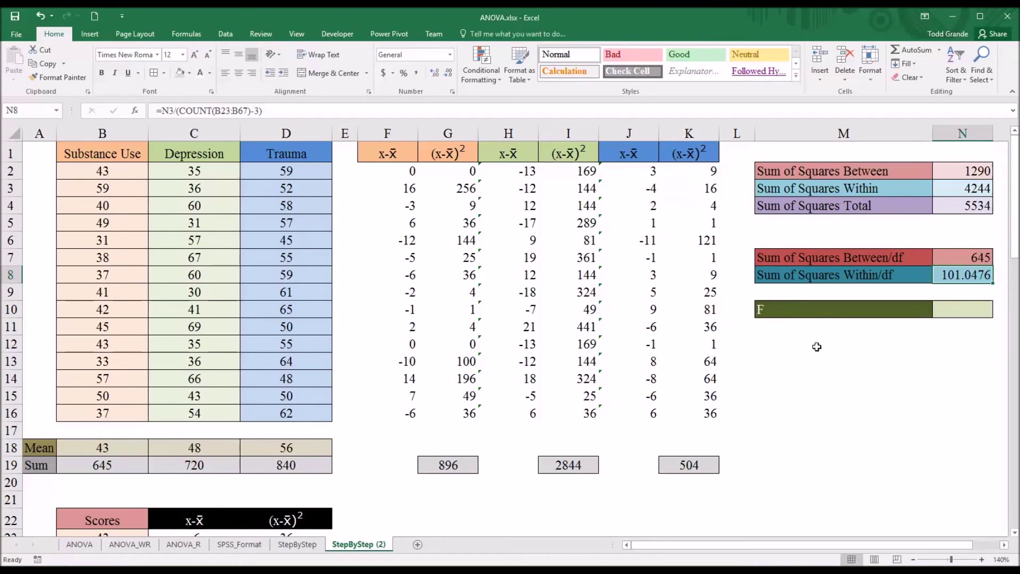
Calculate the F ratio in N10 as =N7/N8 and check its formula
{"action": "left_click", "coordinate": [814, 310]}
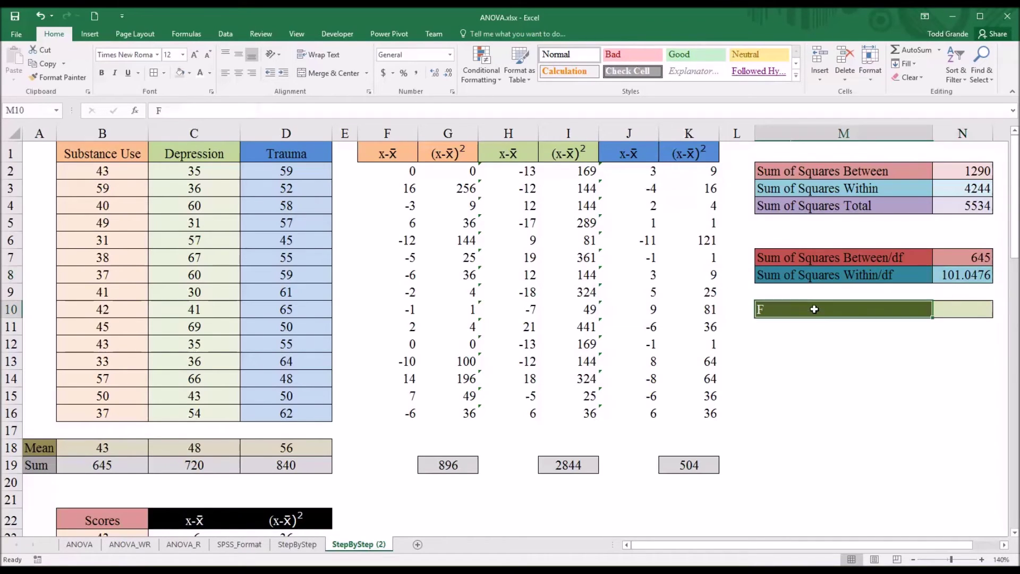
{"action": "left_click", "coordinate": [950, 309]}
{"action": "type", "text": "="}
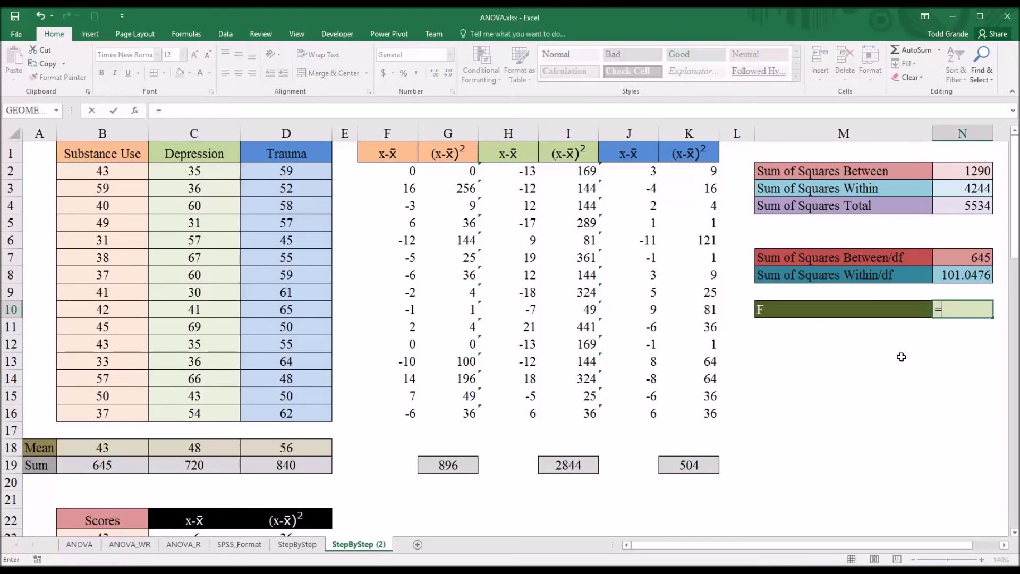
{"action": "left_click", "coordinate": [950, 261]}
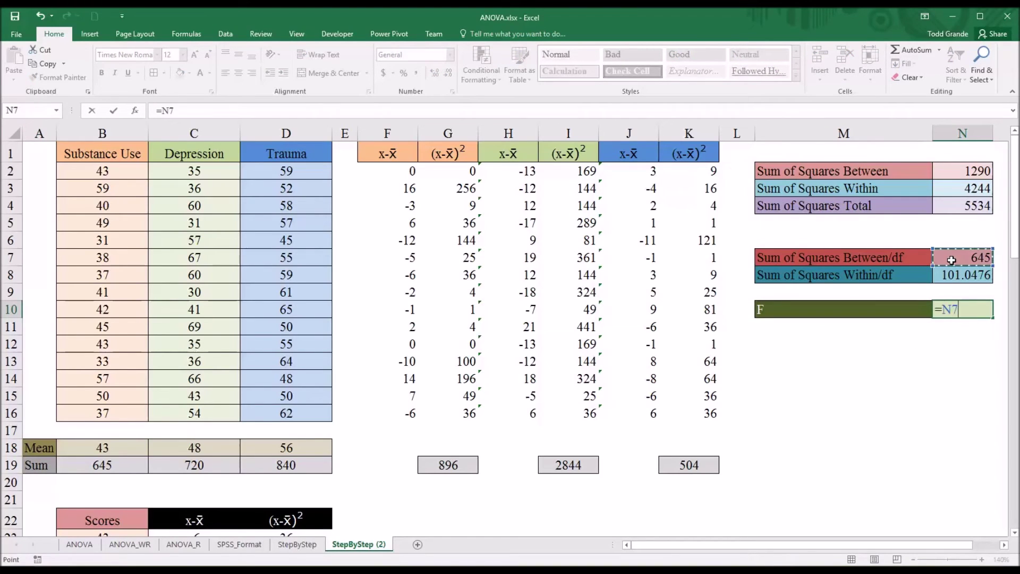
{"action": "type", "text": "/"}
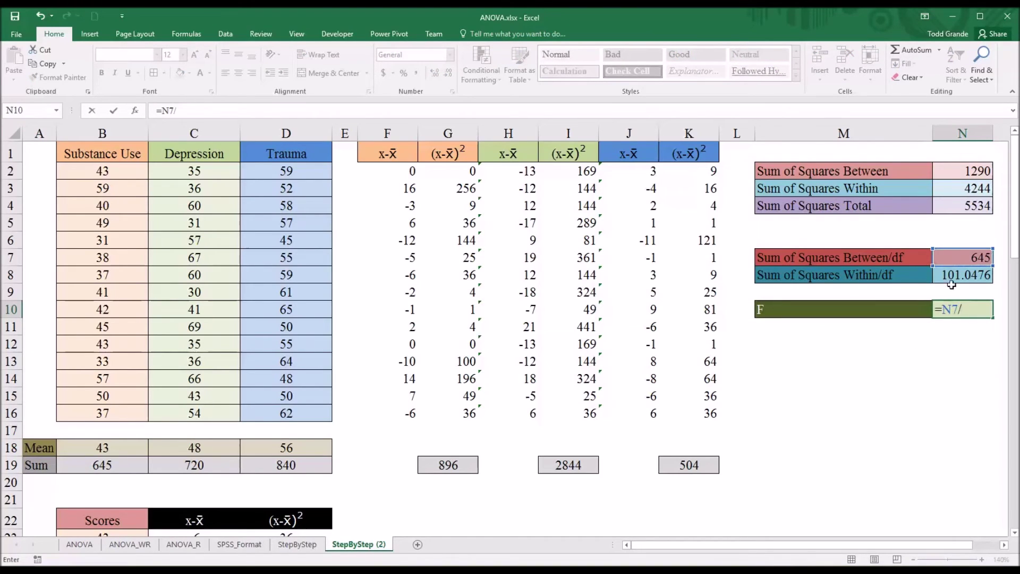
{"action": "left_click", "coordinate": [948, 278]}
{"action": "key", "text": "Return"}
{"action": "left_click", "coordinate": [948, 314]}
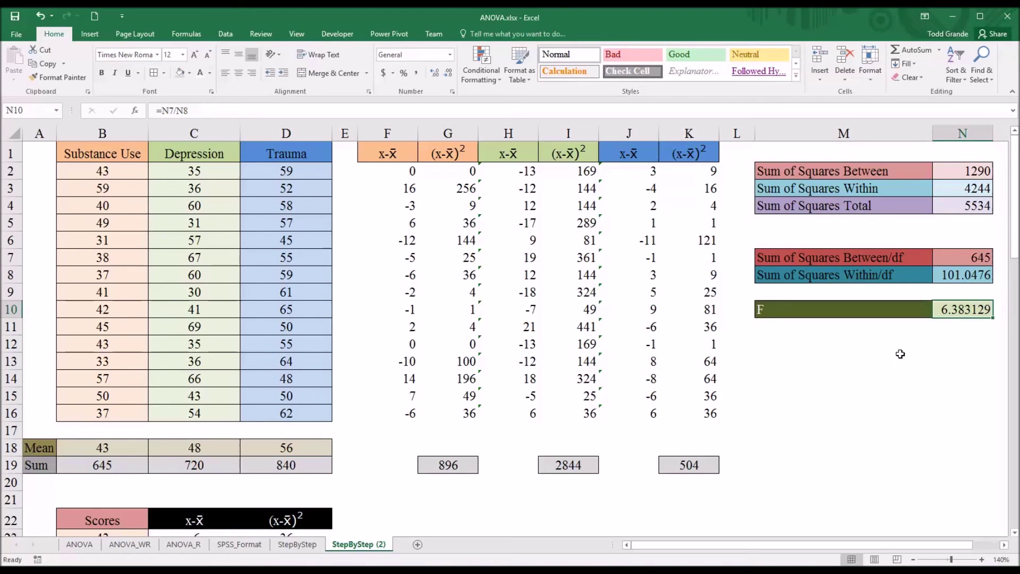
Review the formulas behind Sum of Squares Between/df, Sum of Squares Within/df and the F ratio
{"action": "left_click", "coordinate": [954, 259]}
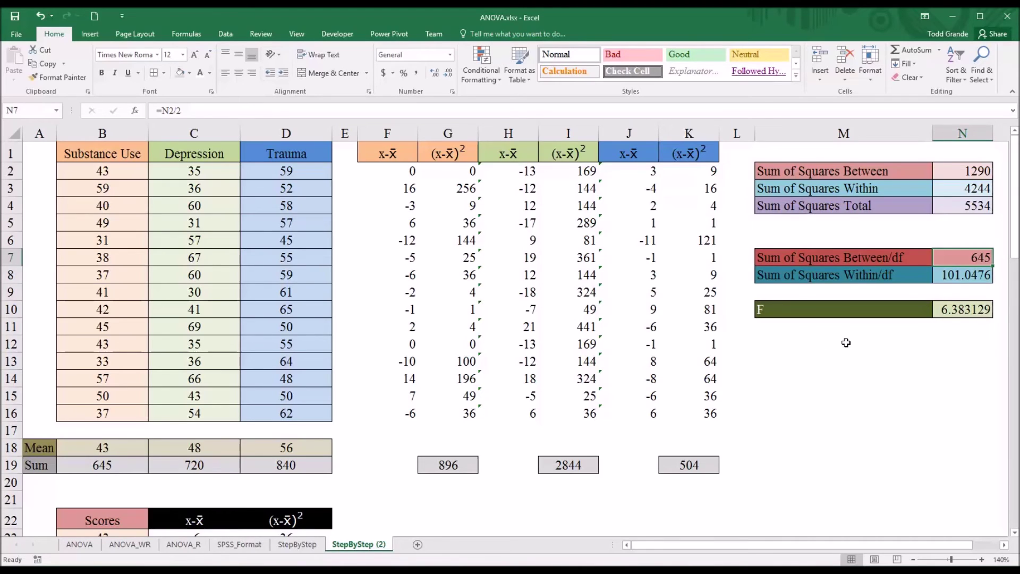
{"action": "left_click", "coordinate": [951, 280]}
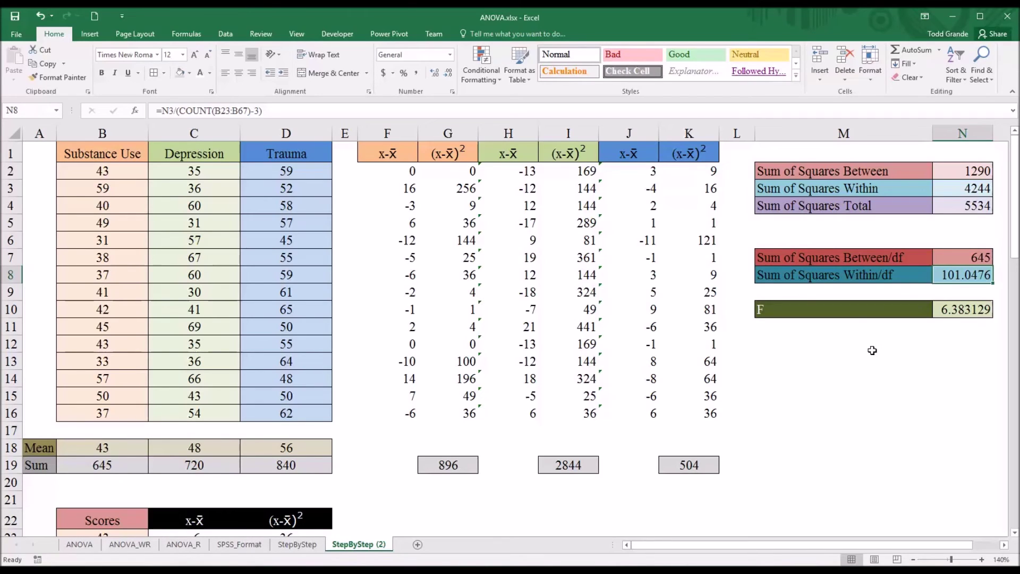
{"action": "left_click", "coordinate": [944, 345]}
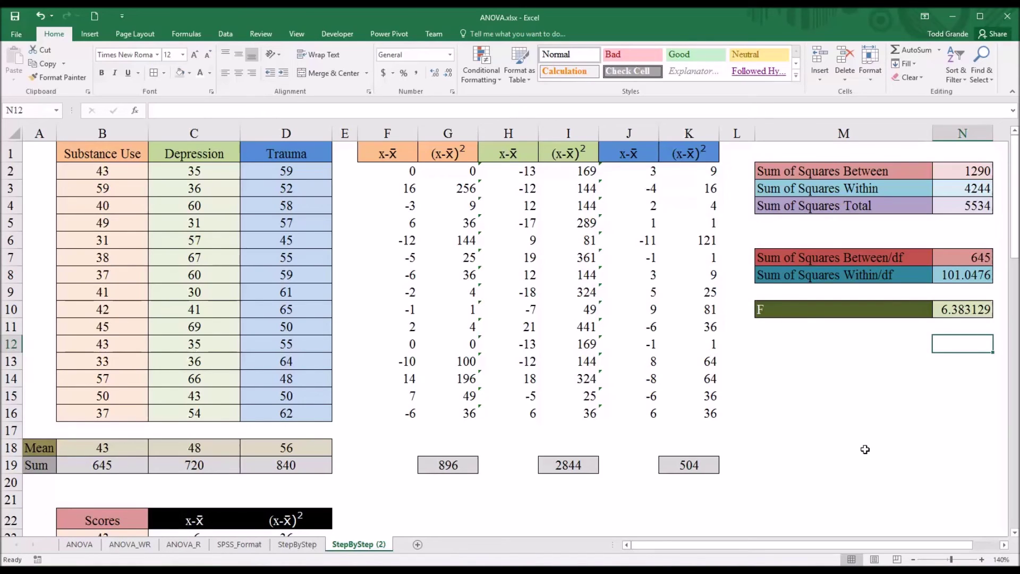
{"action": "left_click", "coordinate": [961, 314]}
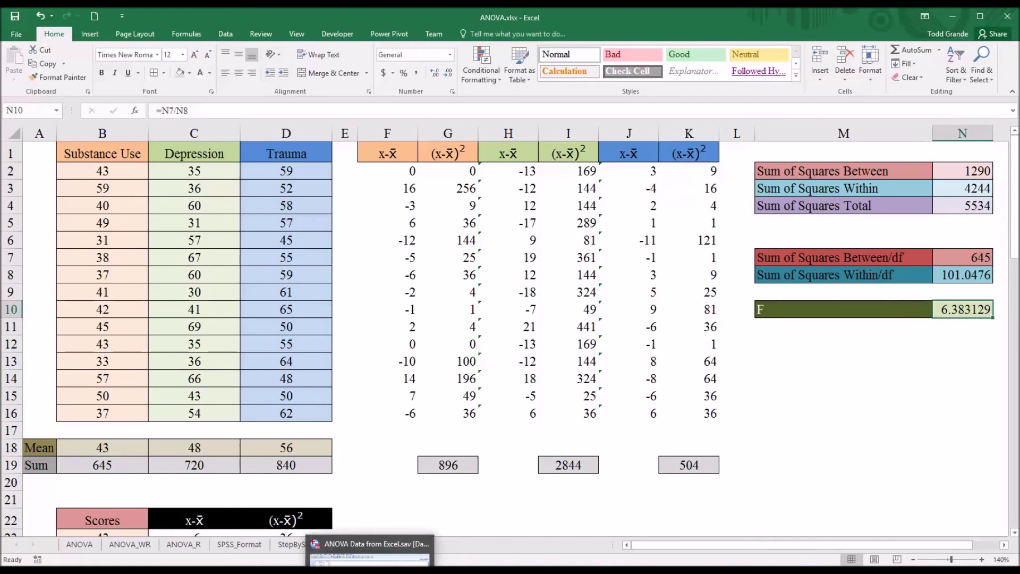
Switch to ANOVA Data from Excel.sav in SPSS and run a Univariate General Linear Model with Treatment as fixed factor and Scores as dependent variable
{"action": "left_click", "coordinate": [366, 552]}
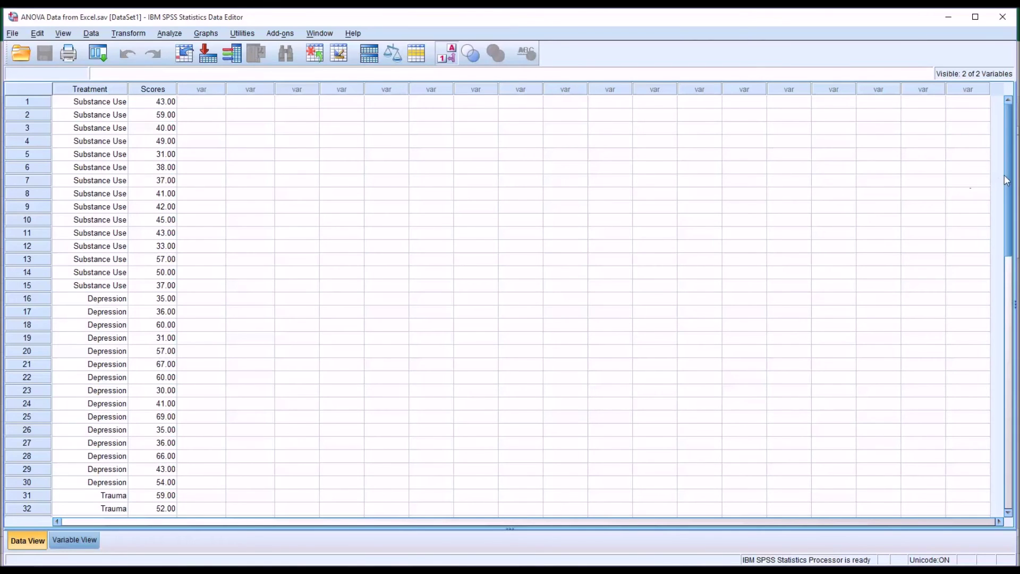
{"action": "left_click_drag", "start_coordinate": [1009, 181], "coordinate": [990, 171]}
{"action": "left_click", "coordinate": [169, 34]}
{"action": "mouse_move", "coordinate": [195, 90]}
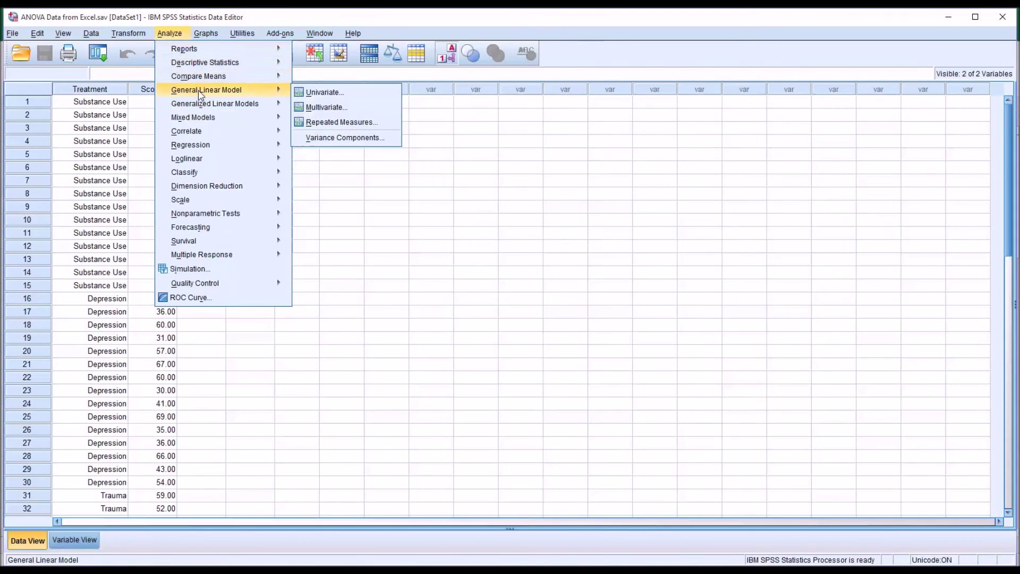
{"action": "left_click", "coordinate": [323, 95]}
{"action": "left_click_drag", "start_coordinate": [426, 229], "coordinate": [519, 263]}
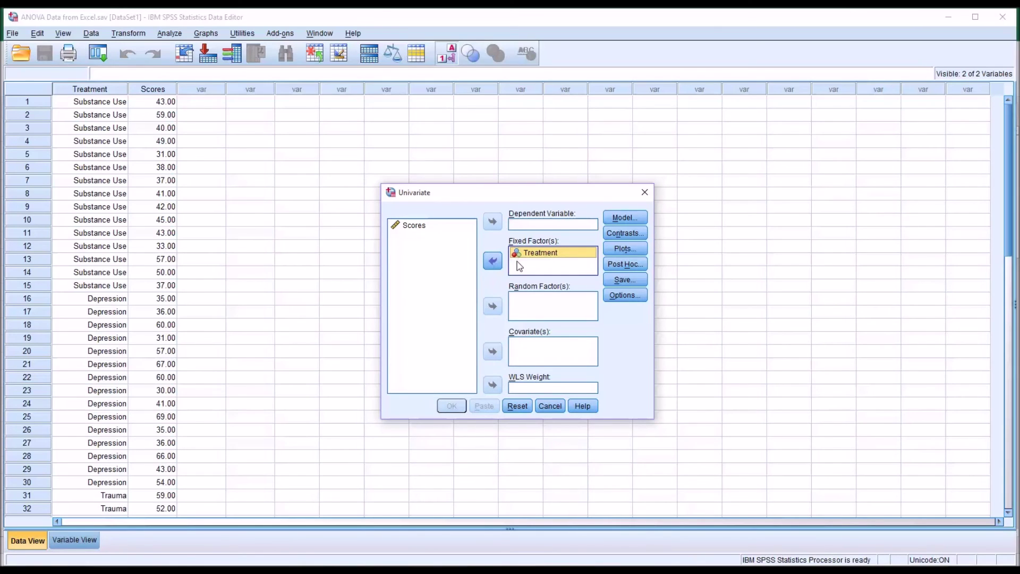
{"action": "left_click_drag", "start_coordinate": [423, 226], "coordinate": [524, 226]}
{"action": "left_click", "coordinate": [452, 406]}
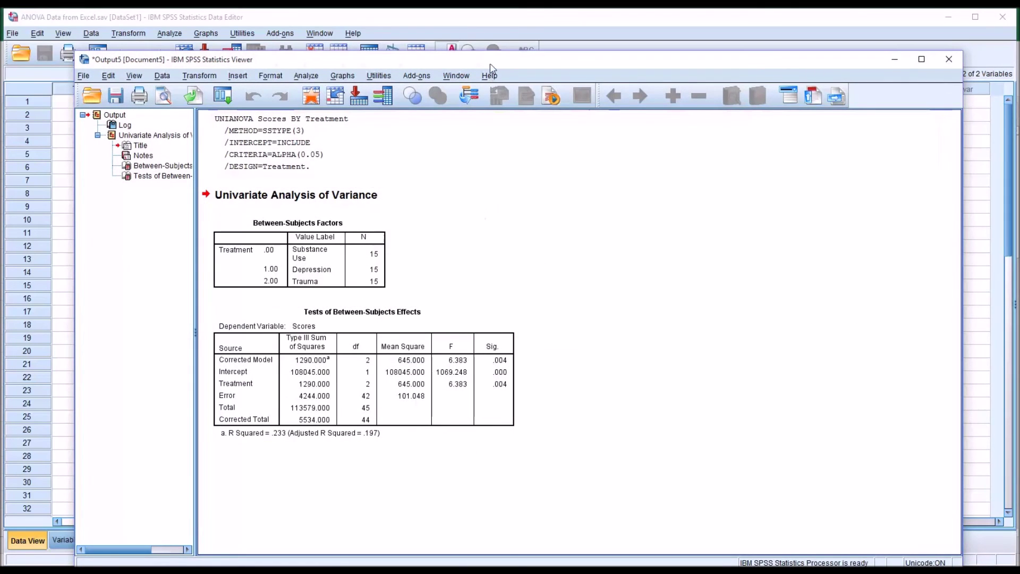
Reposition the SPSS output window and examine the sums of squares, mean squares, F and significance in Tests of Between-Subjects Effects
{"action": "left_click_drag", "start_coordinate": [489, 60], "coordinate": [433, 34]}
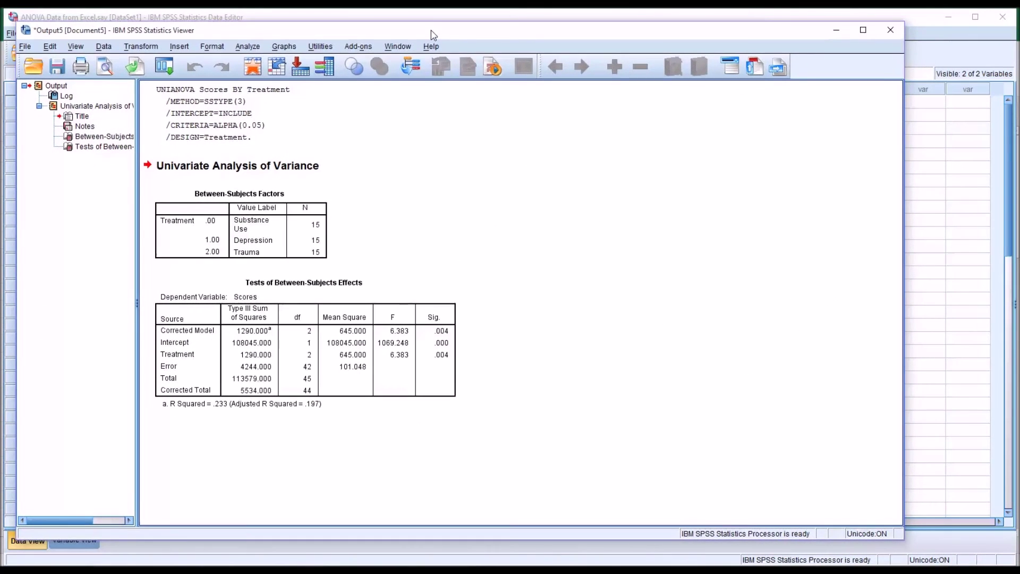
{"action": "left_click", "coordinate": [419, 281]}
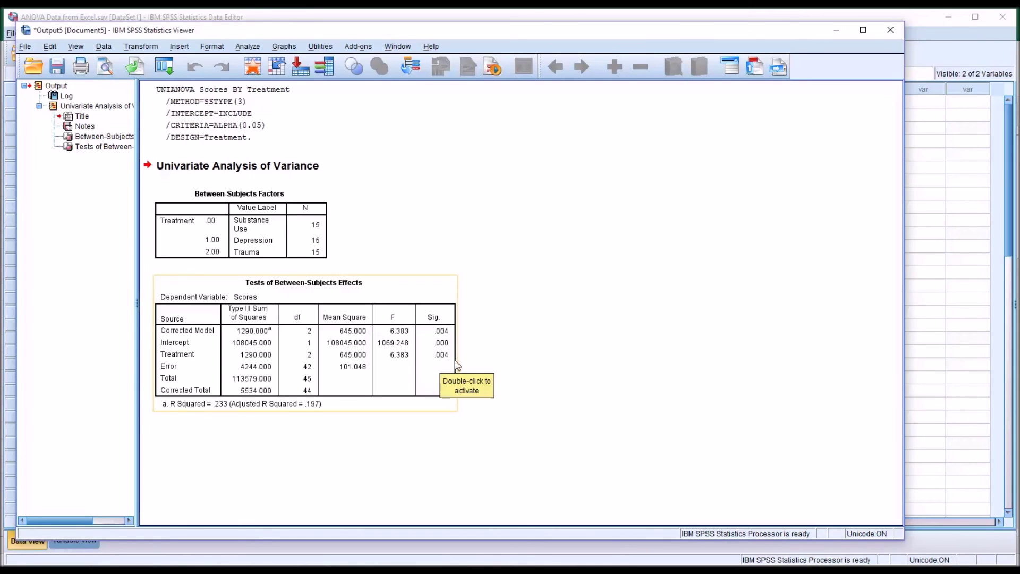
{"action": "left_click", "coordinate": [502, 373]}
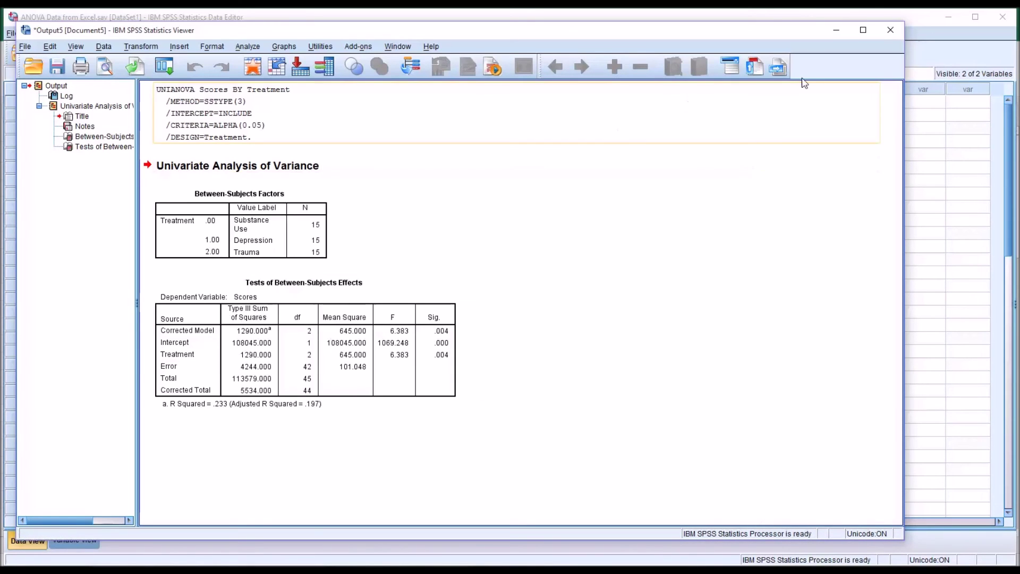
Minimize the SPSS Data Editor and narrow the output window to compare its ANOVA table with the Excel results in columns M and N
{"action": "left_click", "coordinate": [948, 17]}
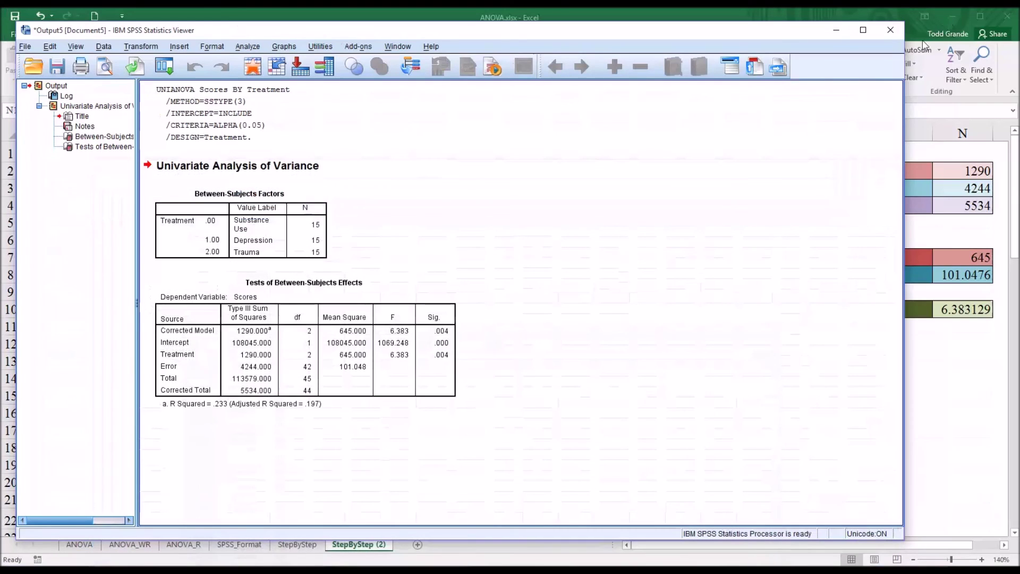
{"action": "left_click_drag", "start_coordinate": [794, 37], "coordinate": [779, 40]}
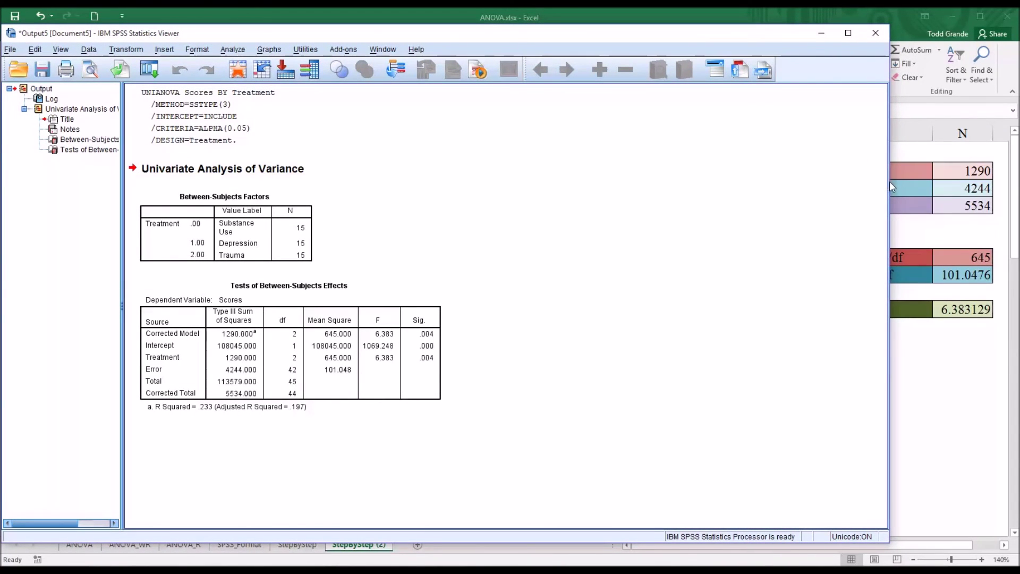
{"action": "left_click_drag", "start_coordinate": [888, 183], "coordinate": [755, 210]}
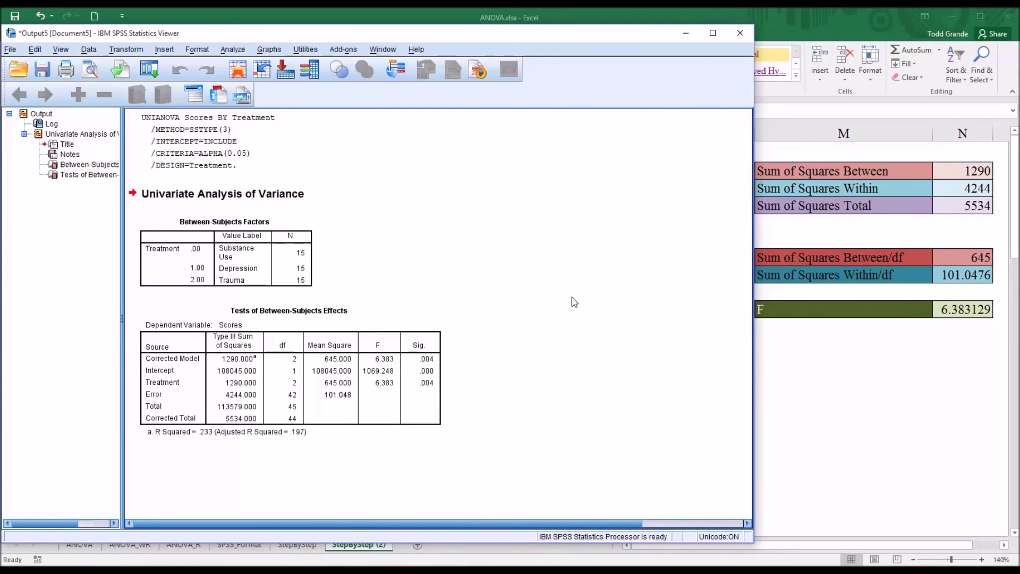